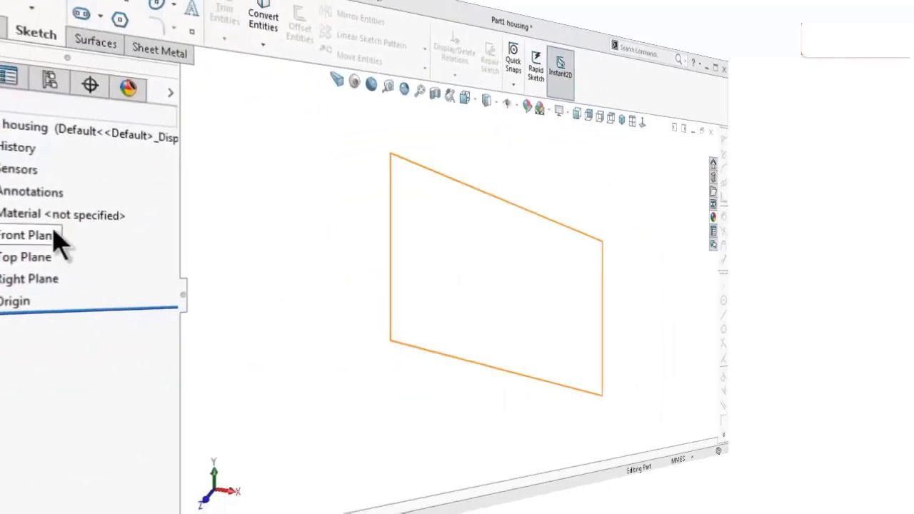
- Sketch two concentric circles at the origin on the Front Plane, making the outer one construction
left_click(66, 241)
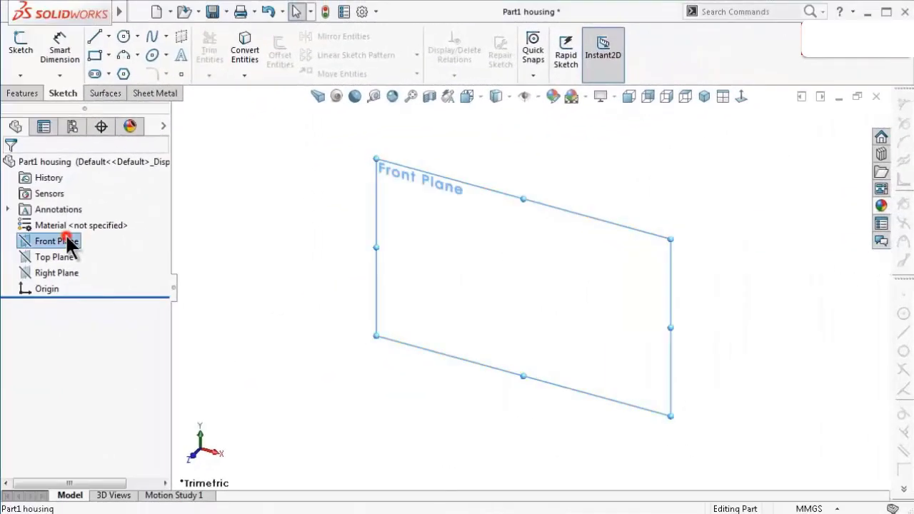
left_click(76, 217)
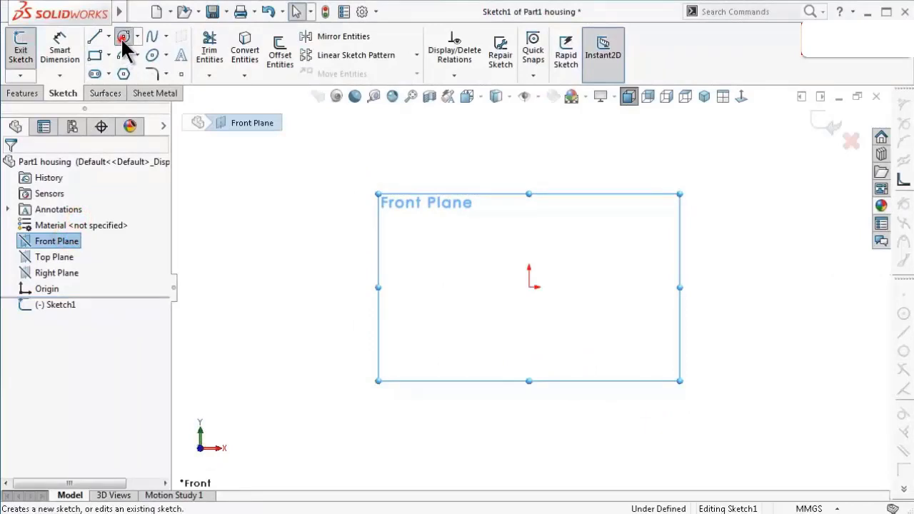
left_click(123, 37)
left_click(528, 287)
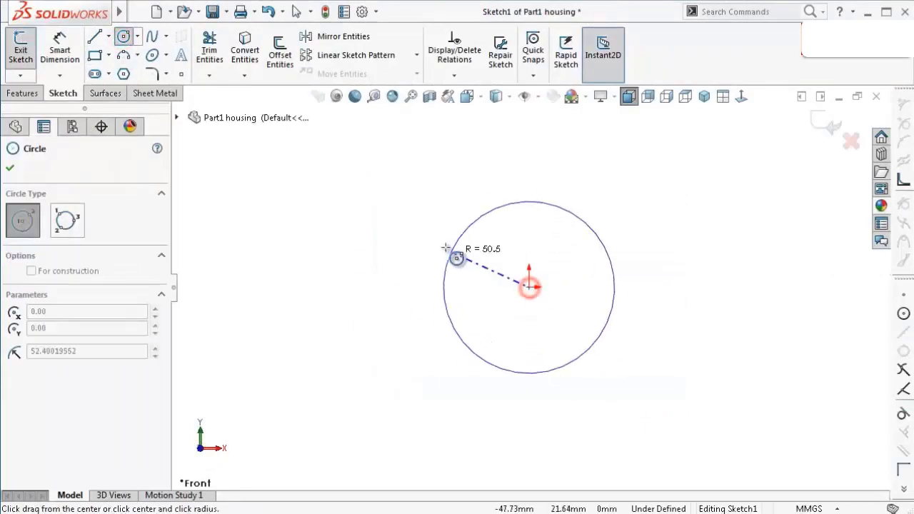
left_click(444, 245)
left_click(529, 287)
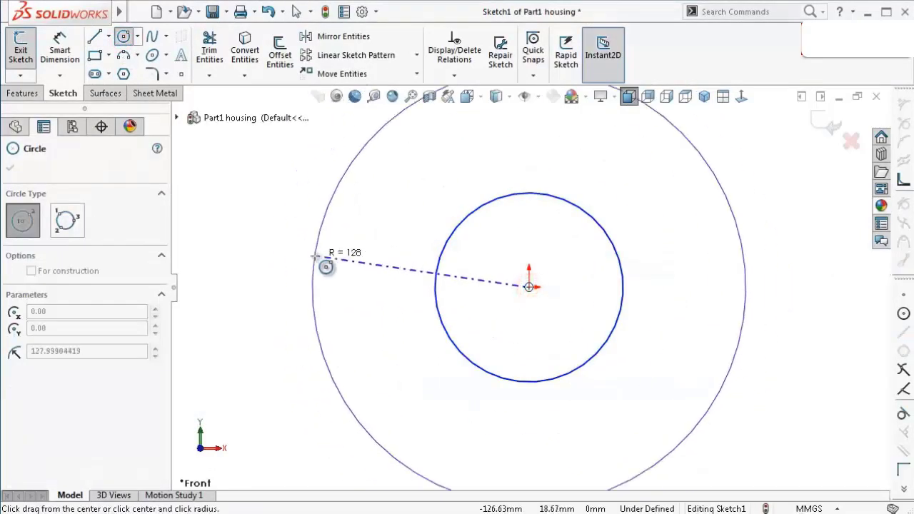
left_click(314, 257)
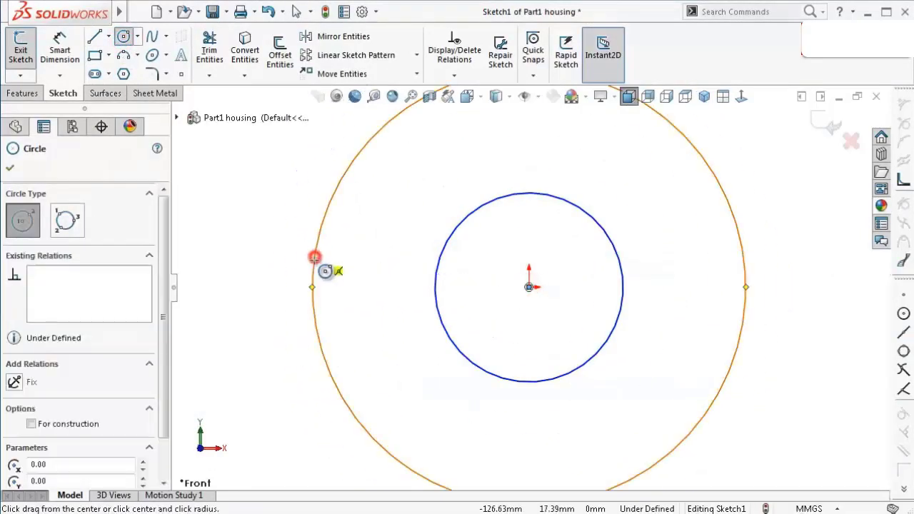
left_click(84, 425)
left_click(10, 169)
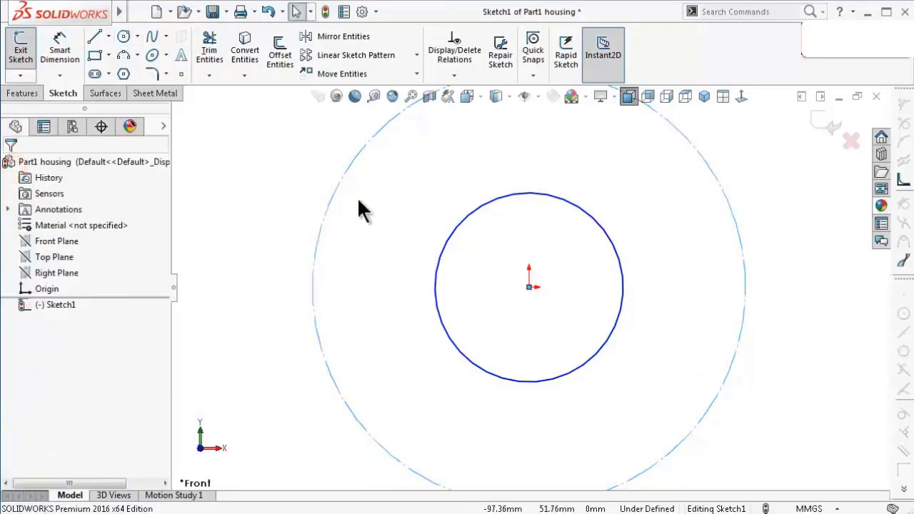
- Dimension the outer circle to ⌀20 and the inner circle to ⌀6.15
left_click(271, 193)
key("s")
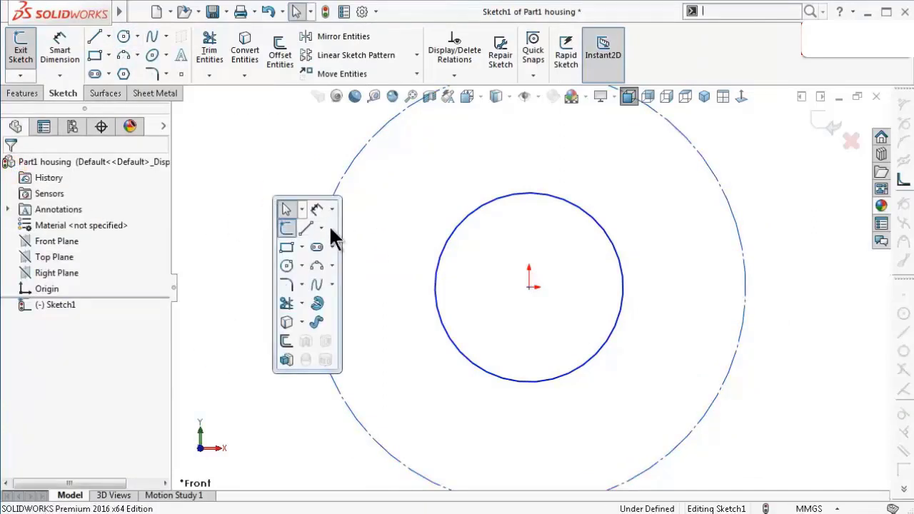
left_click(317, 208)
left_click(323, 214)
left_click(296, 210)
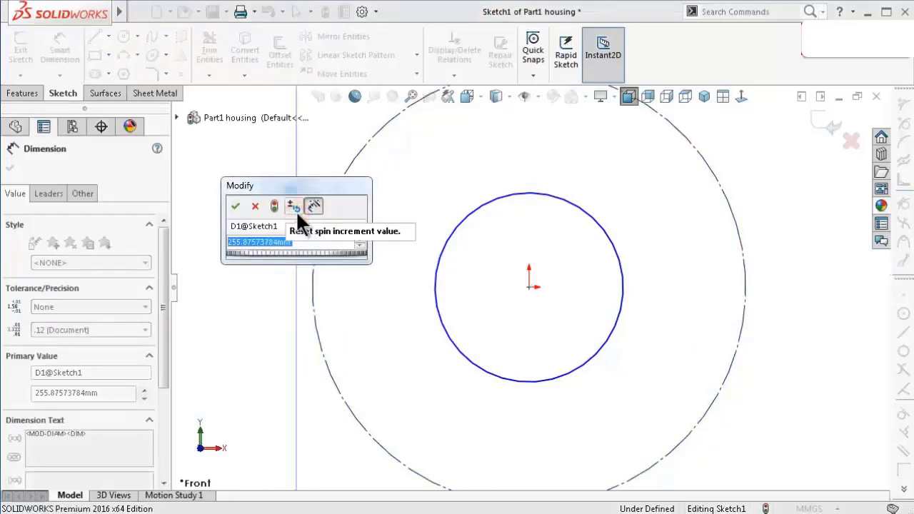
type("20")
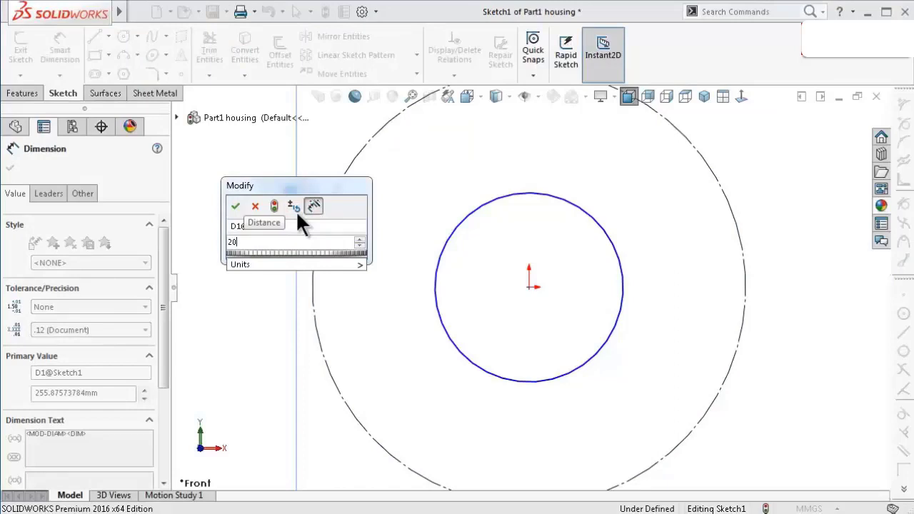
key("Return")
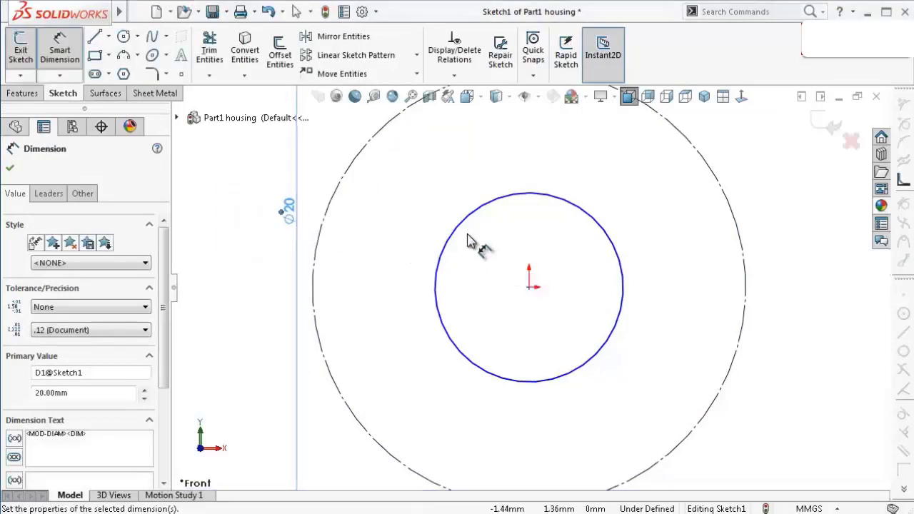
left_click(457, 227)
left_click(354, 279)
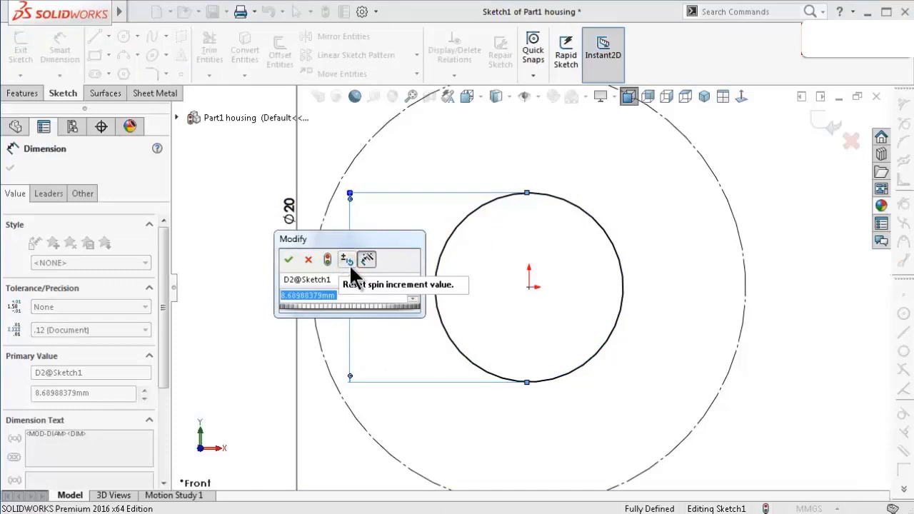
type("6.15")
key("Return")
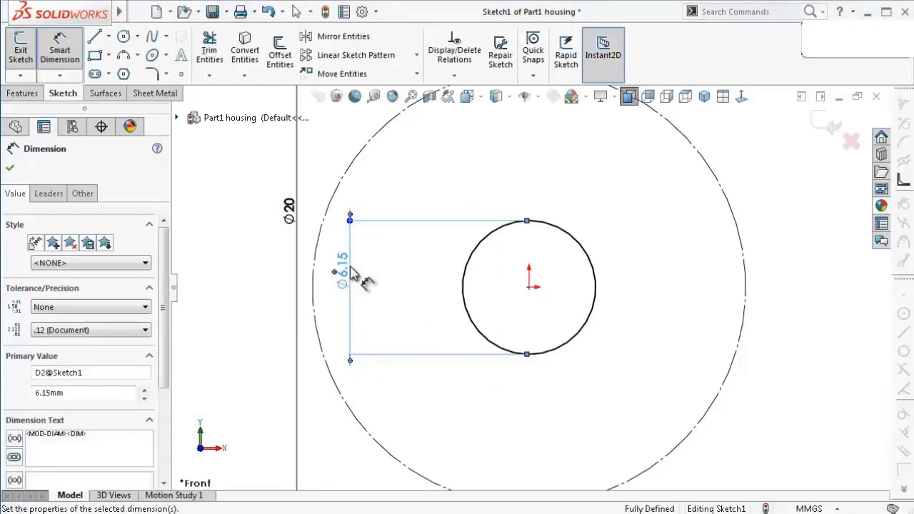
left_click(257, 279)
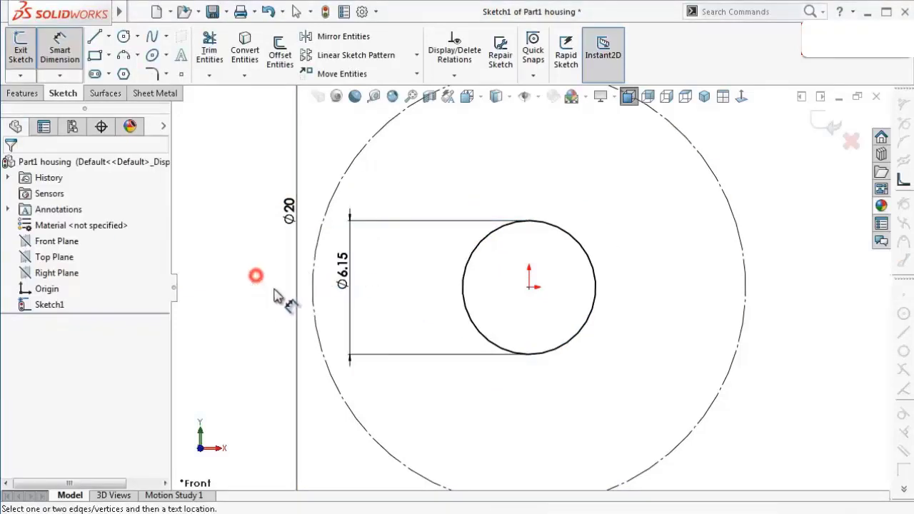
- Convert the inner ⌀6.15 circle to construction geometry and fit the sketch in view
left_click(466, 270)
left_click(468, 265)
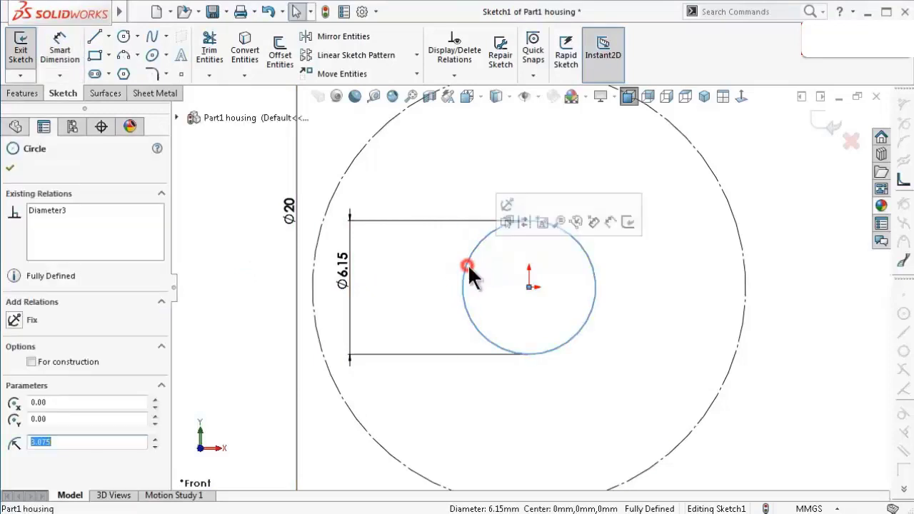
left_click(671, 289)
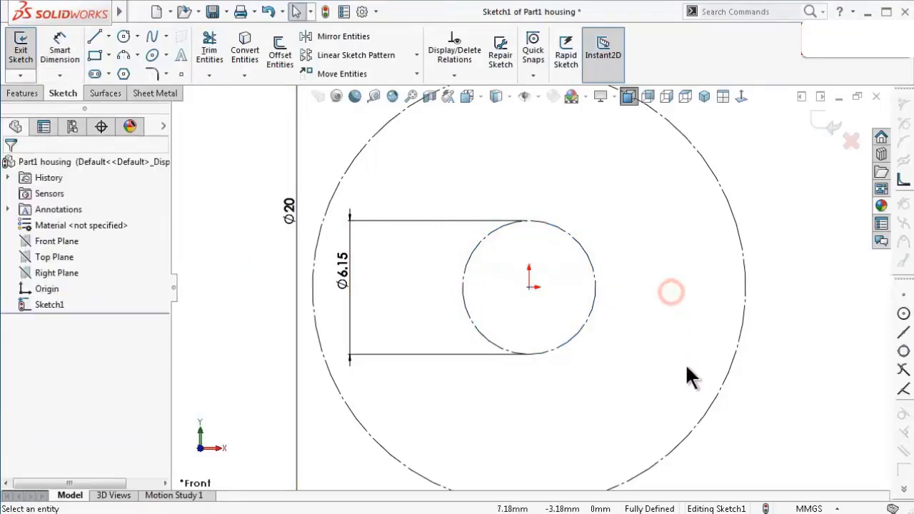
key("f")
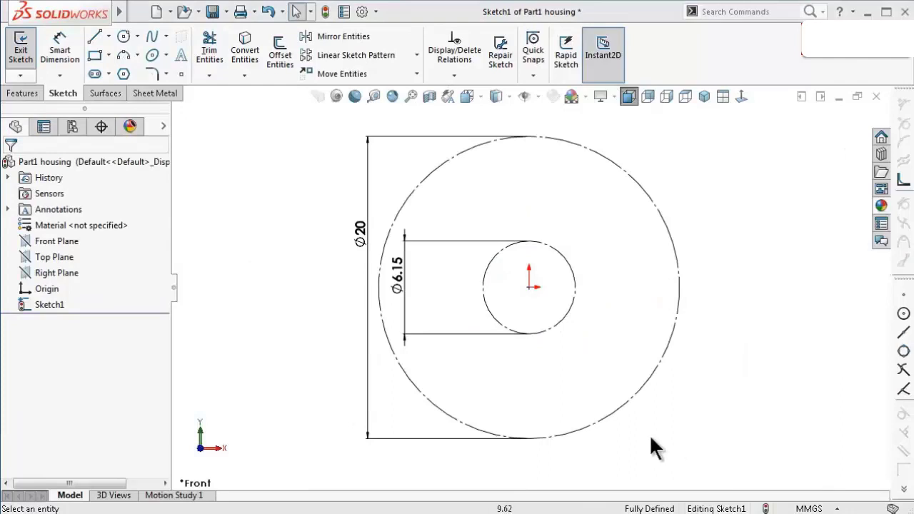
left_click(110, 57)
- Draw an origin-centred rectangle cornered on the ⌀20 circle and dimension its height to 15
left_click(129, 91)
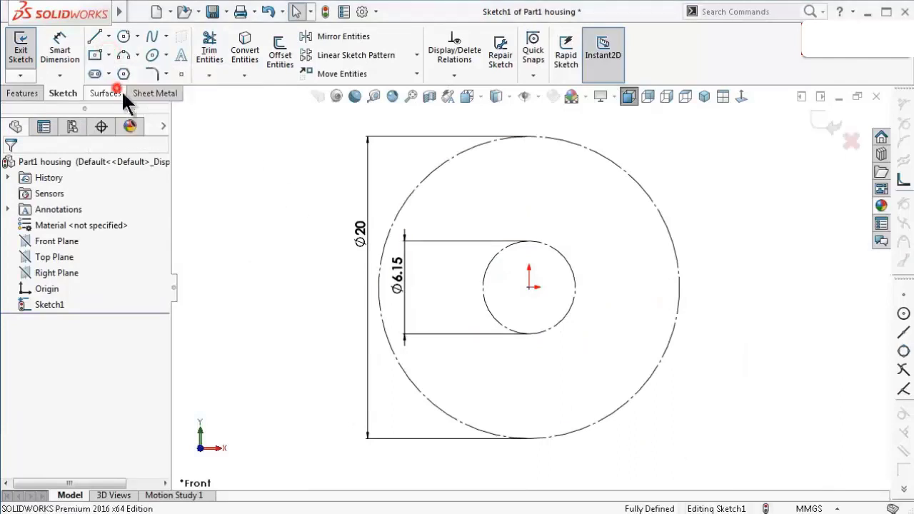
left_click(530, 287)
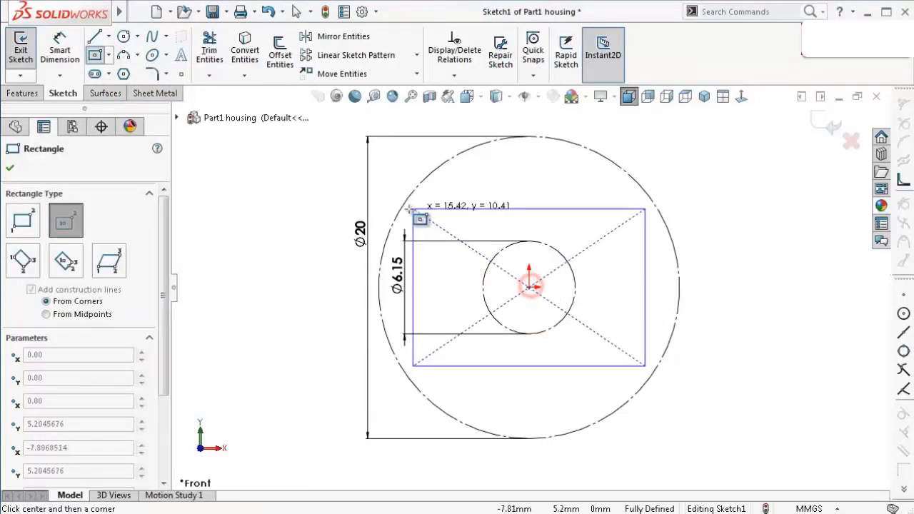
left_click(405, 205)
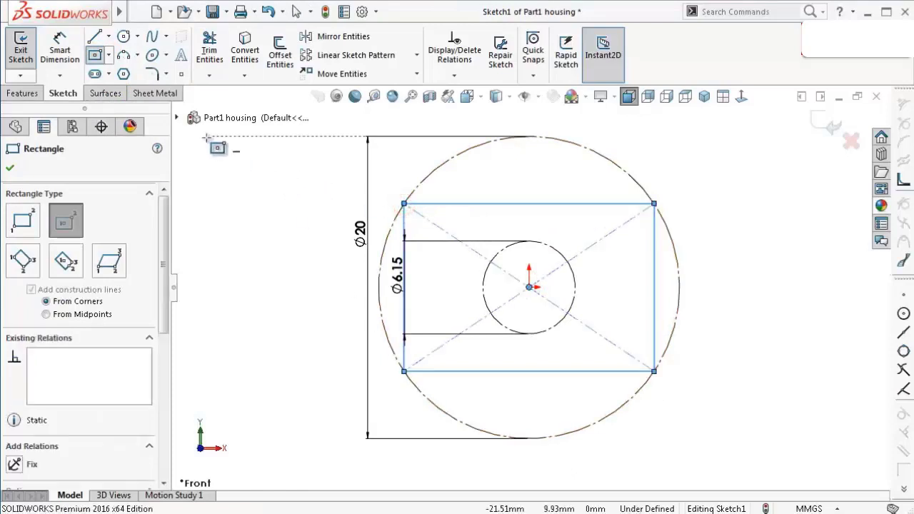
left_click(59, 50)
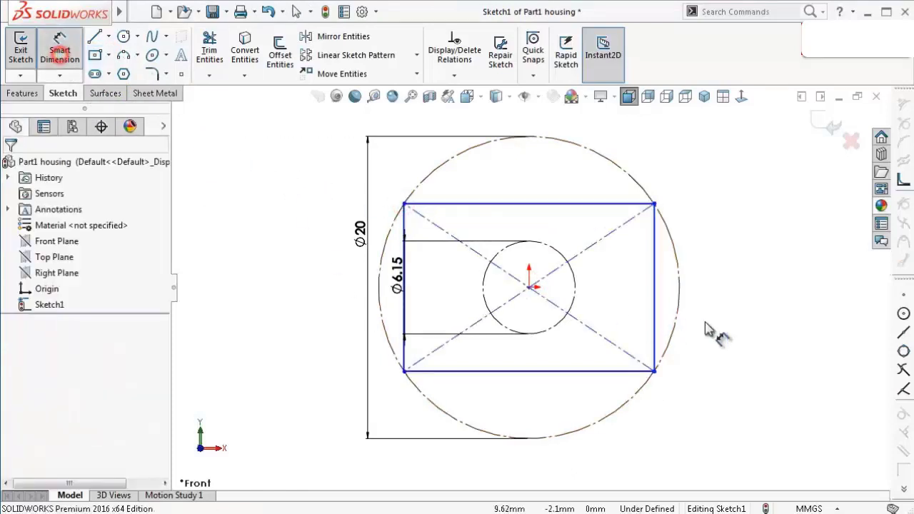
left_click(655, 268)
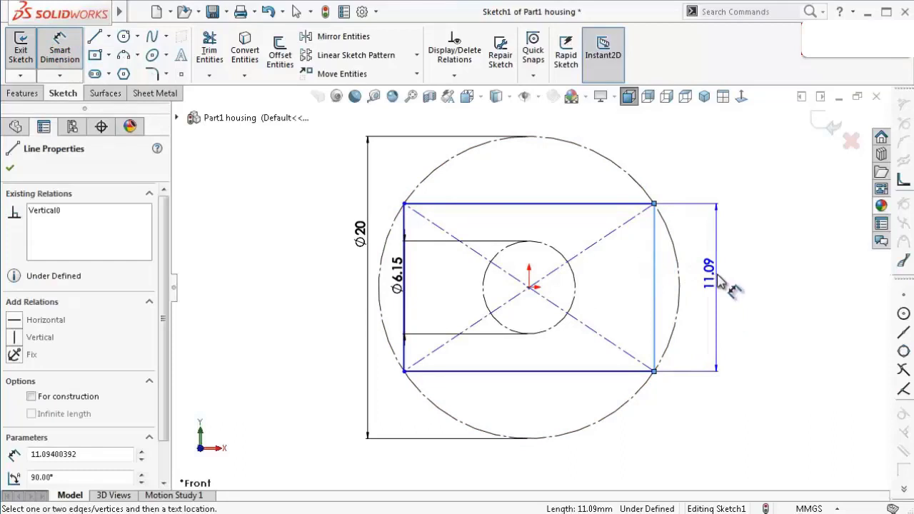
left_click(721, 282)
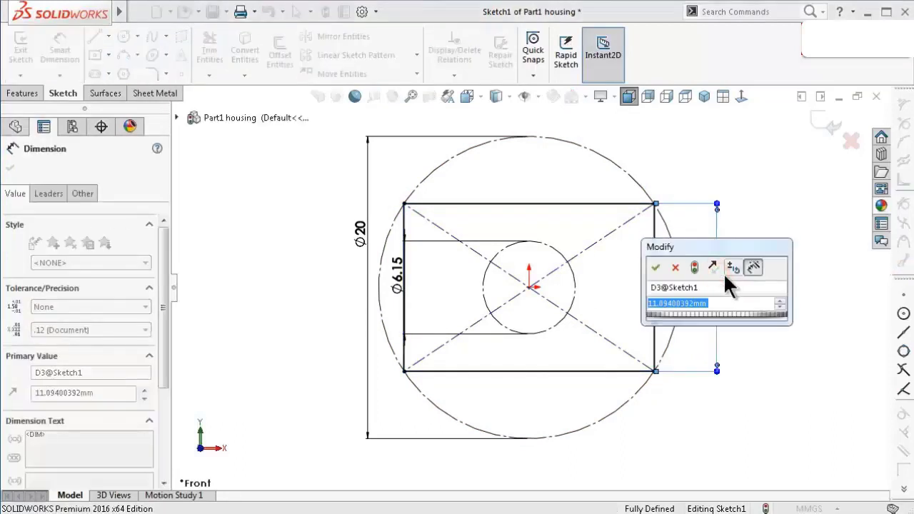
type("15")
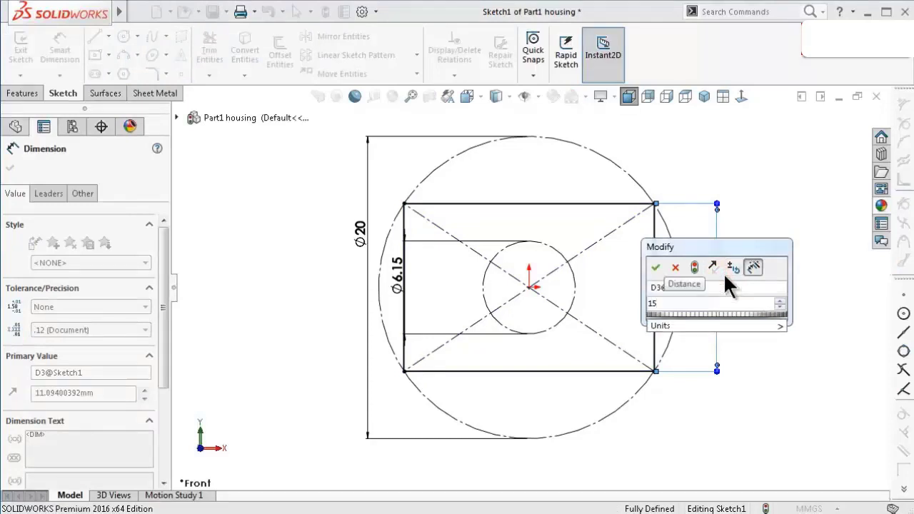
key("Return")
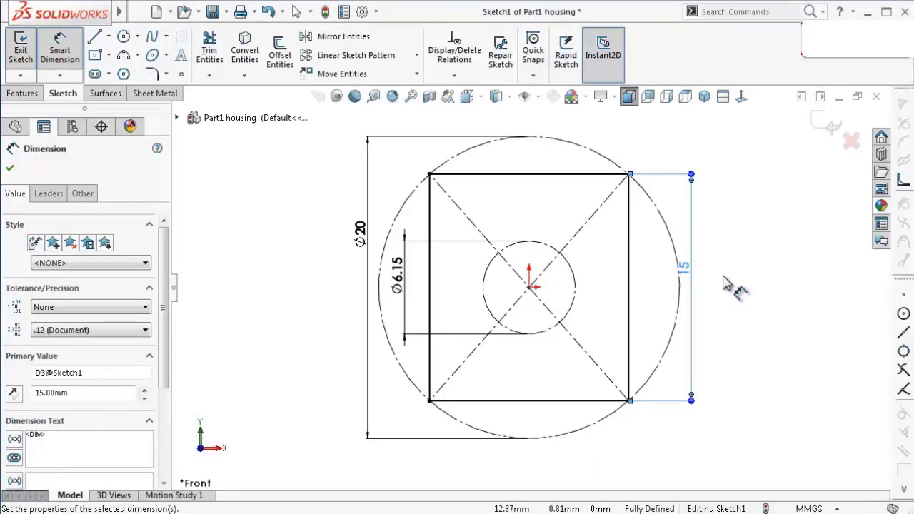
left_click(724, 280)
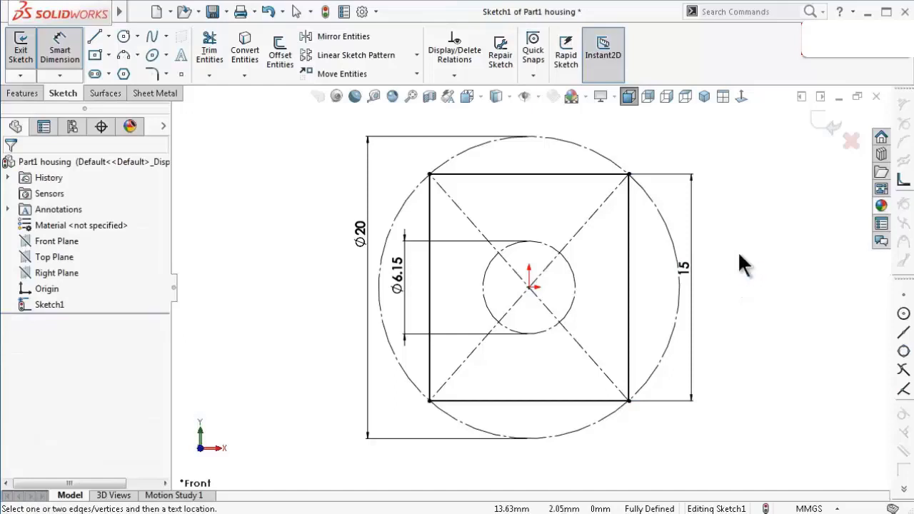
key("Escape")
- Convert the rectangle's left and right vertical sides into construction lines
left_click(628, 251)
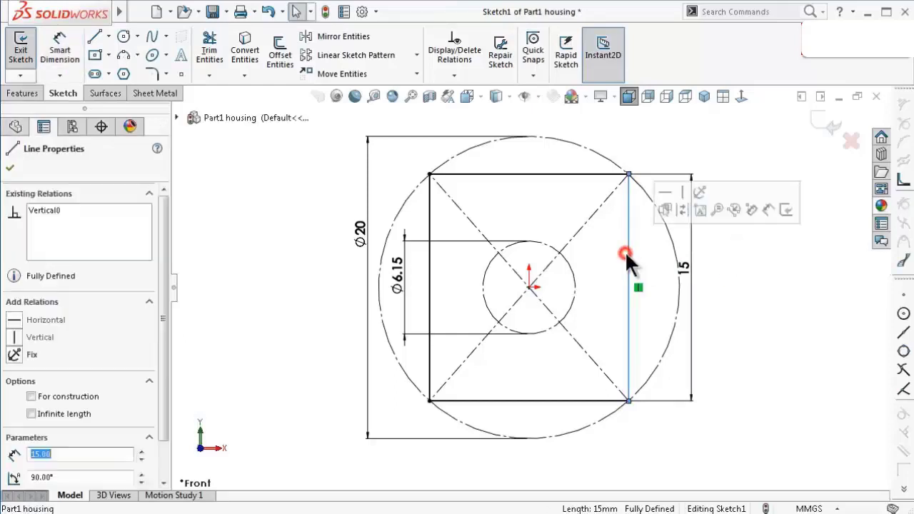
left_click(681, 209)
left_click(429, 214)
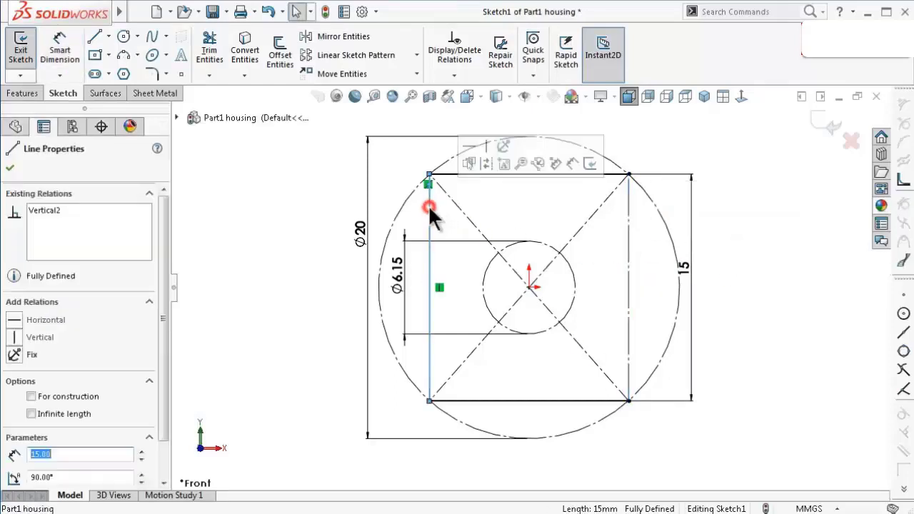
left_click(485, 166)
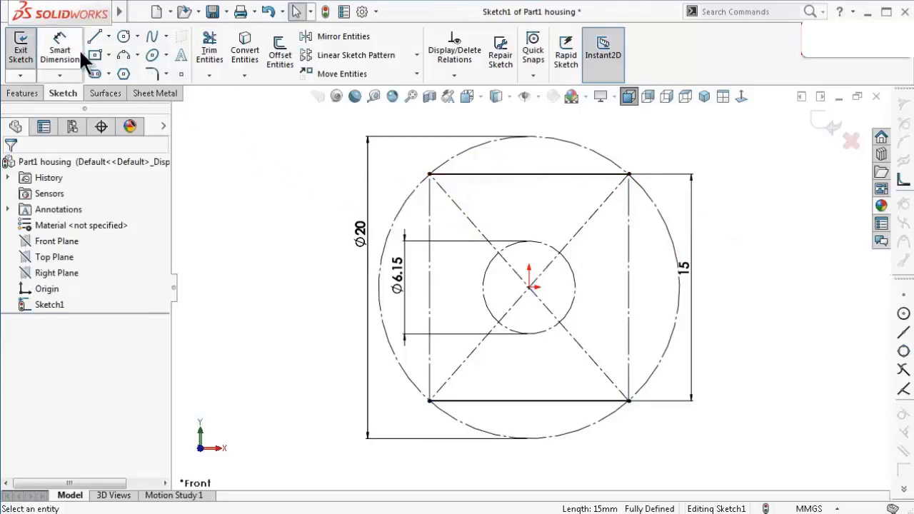
- Draw three-point arcs along the ⌀20 circle joining the rectangle's right corners, then its left corners
left_click(123, 55)
left_click(629, 174)
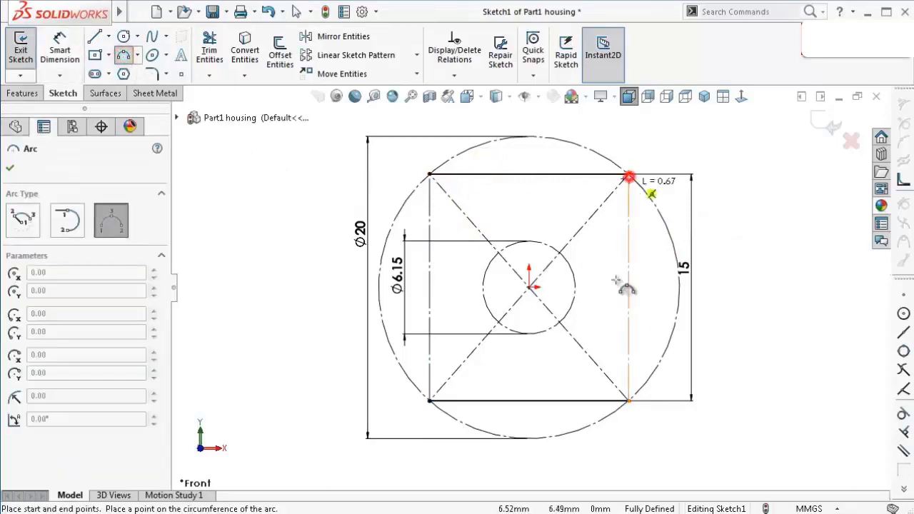
left_click(628, 400)
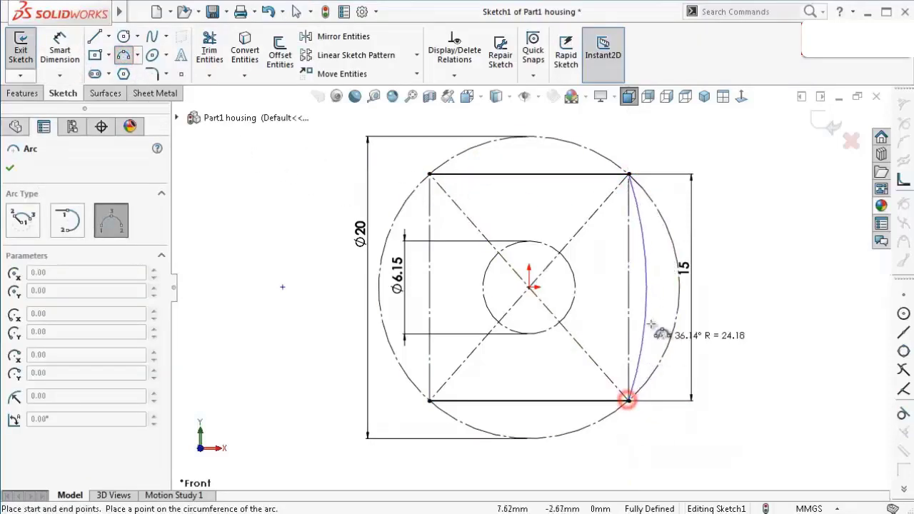
left_click(680, 318)
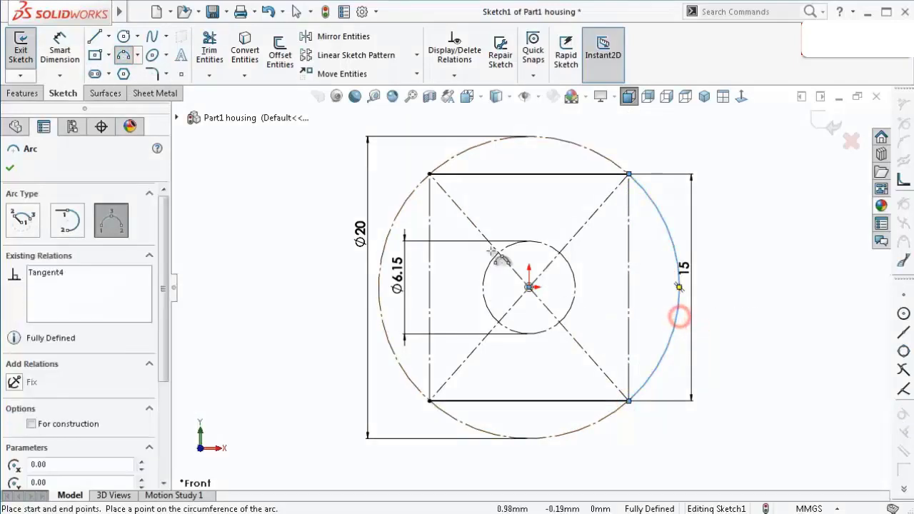
left_click(430, 174)
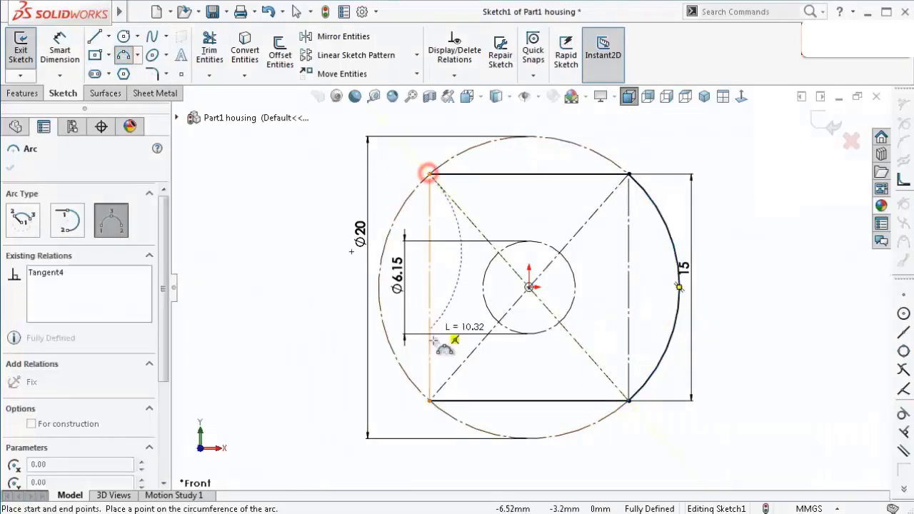
left_click(429, 401)
left_click(389, 340)
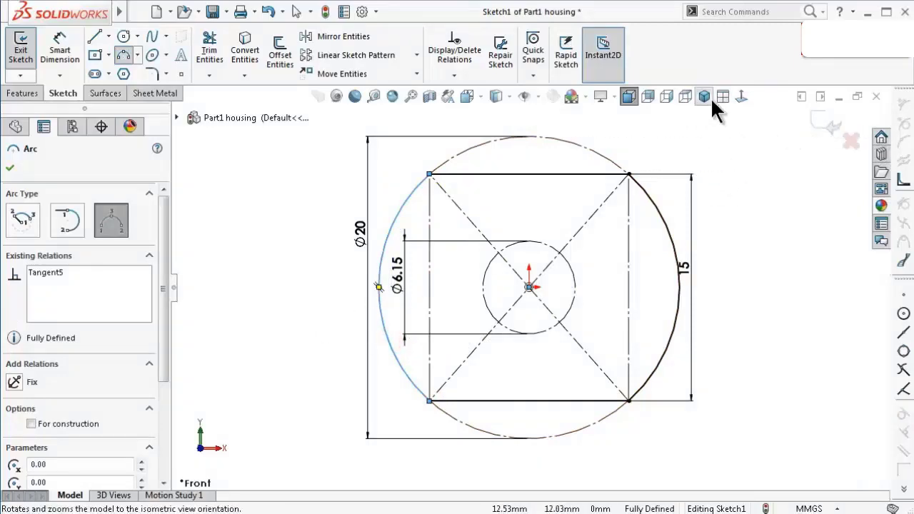
left_click(705, 97)
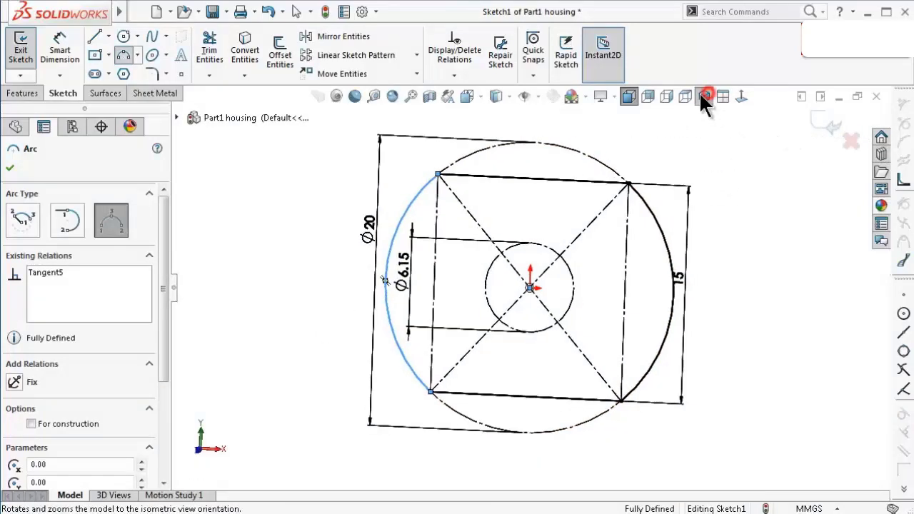
left_click(8, 169)
left_click(24, 93)
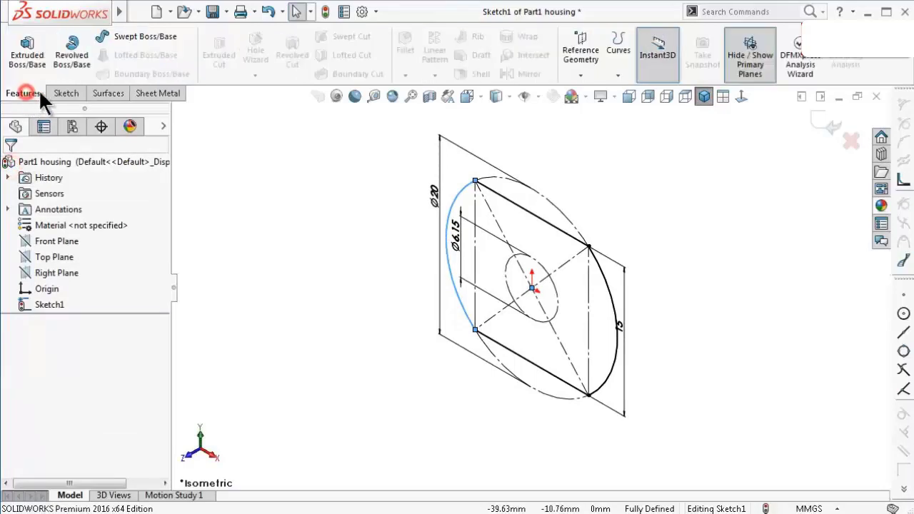
- Extrude the profile Mid Plane to a 19 mm depth and save the part
left_click(29, 52)
type("1")
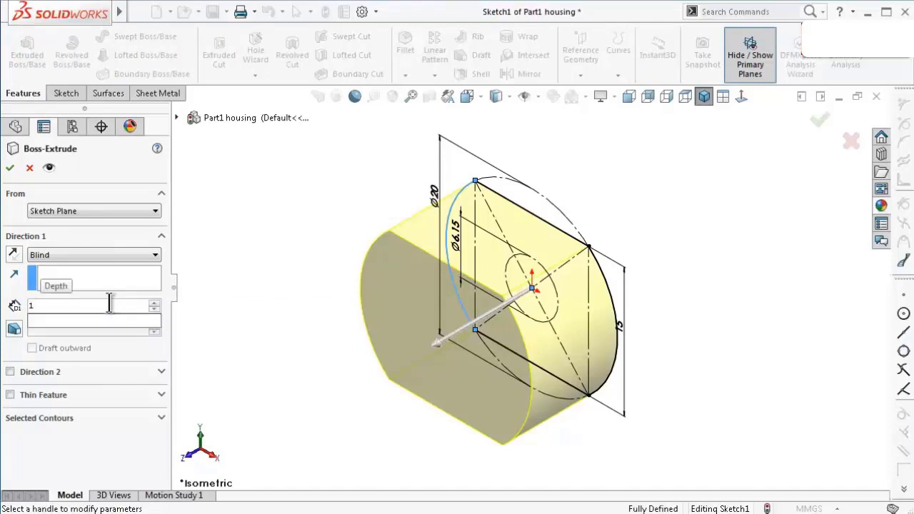
type("30")
left_click(50, 254)
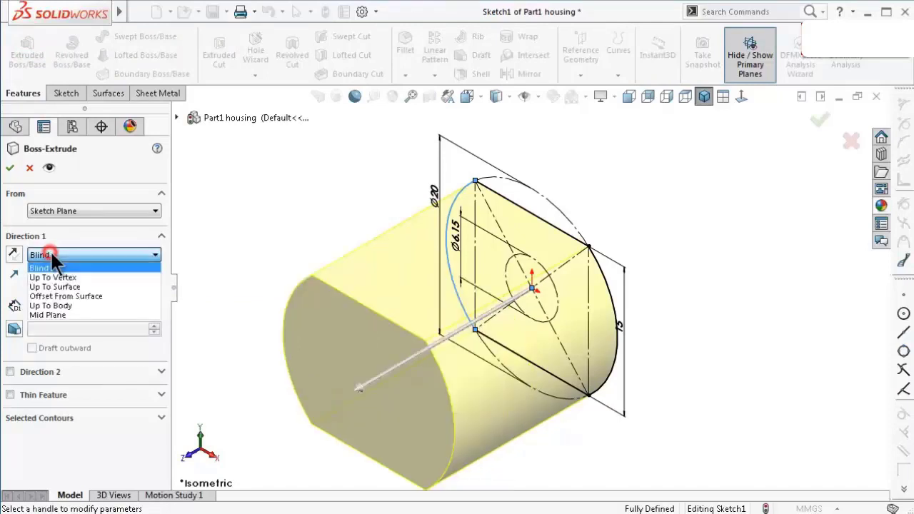
left_click(48, 315)
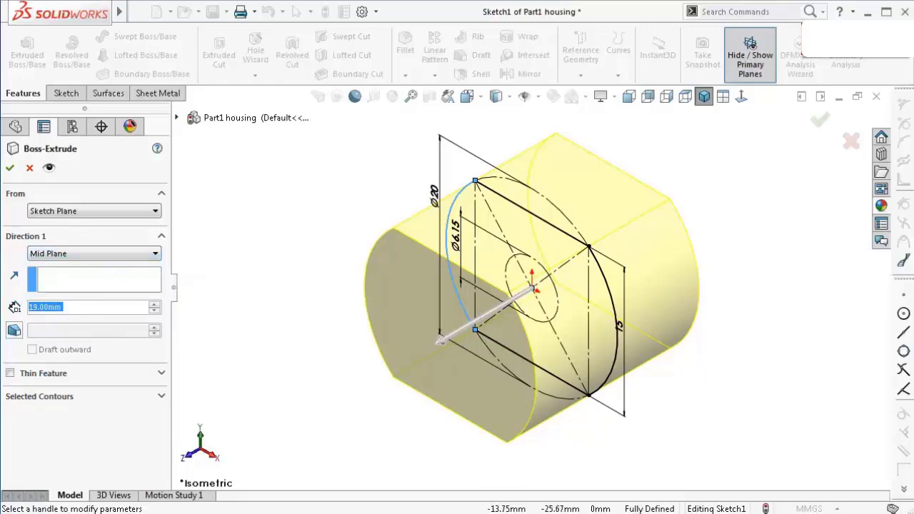
key("Escape")
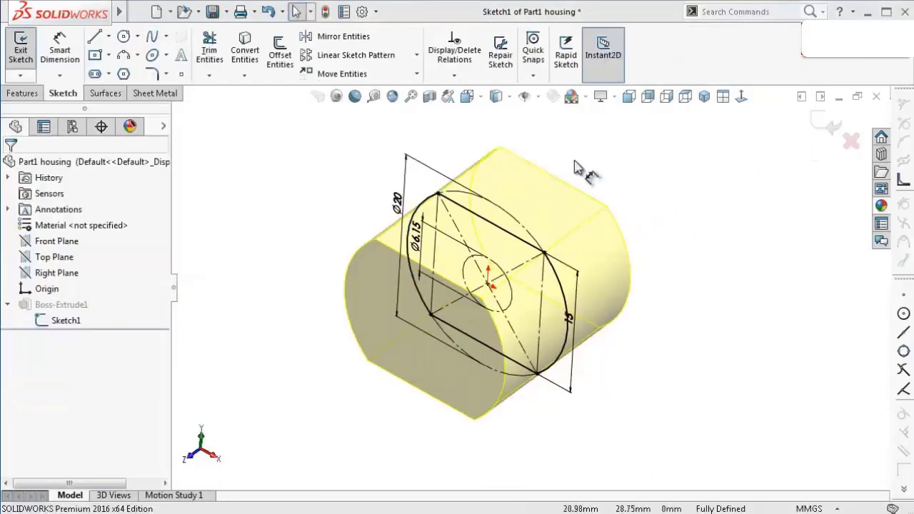
left_click(830, 124)
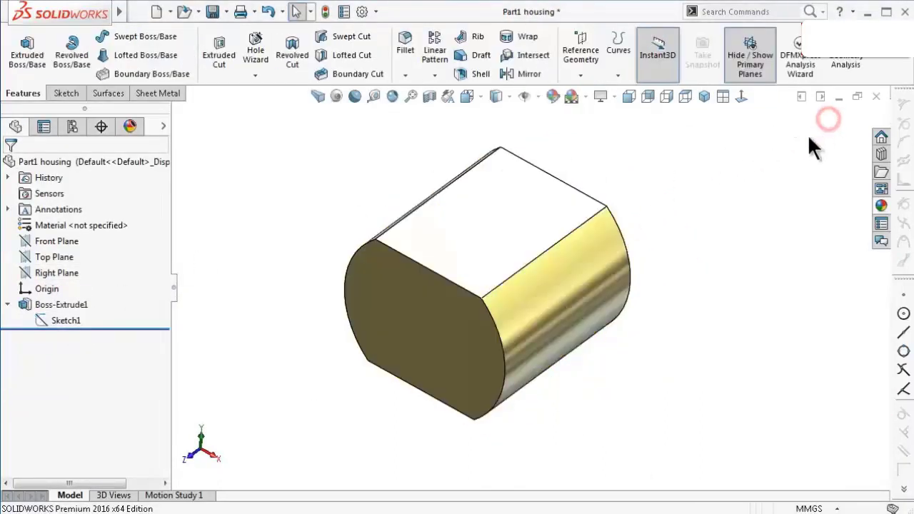
mouse_move(719, 189)
middle_mouse_down()
mouse_move(567, 302)
mouse_move(612, 286)
middle_mouse_up()
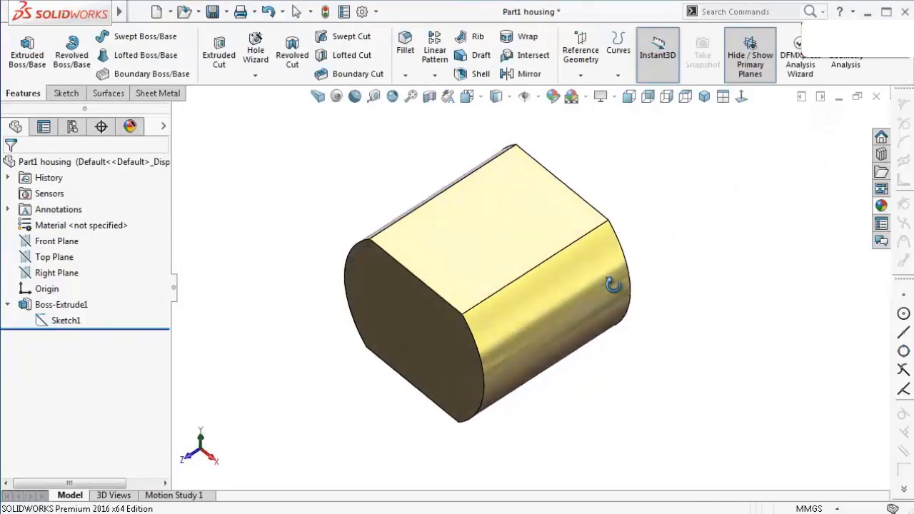
key("ctrl+s")
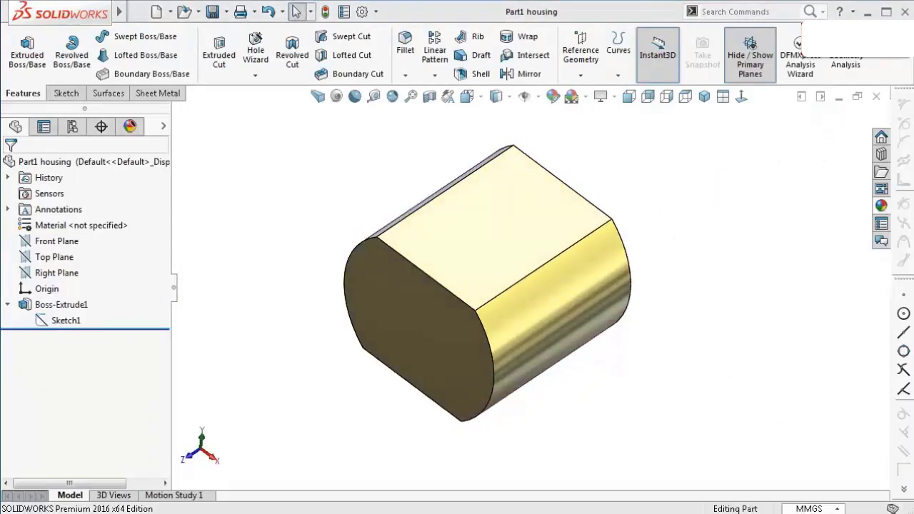
- Set up an asymmetric fillet with distances of 1.7 mm and 2.3 mm
left_click(404, 50)
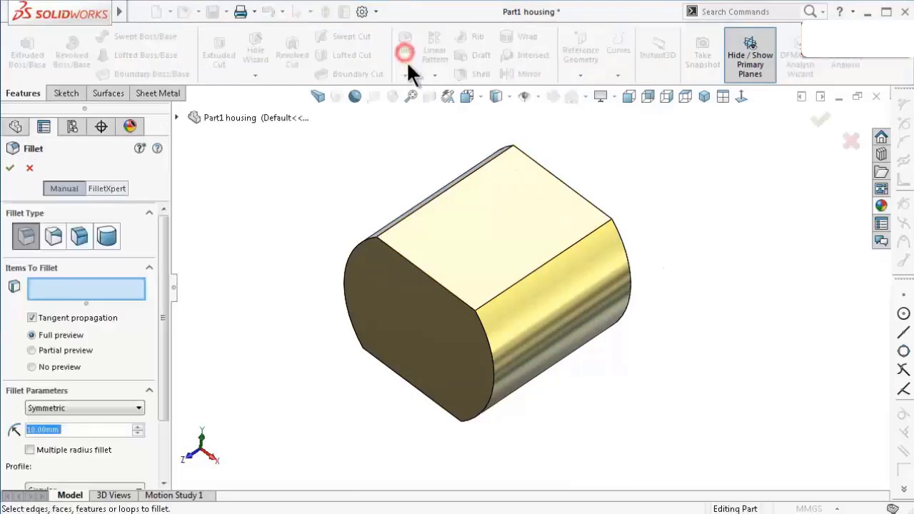
scroll(154, 290, "down", 2)
scroll(147, 317, "down", 1)
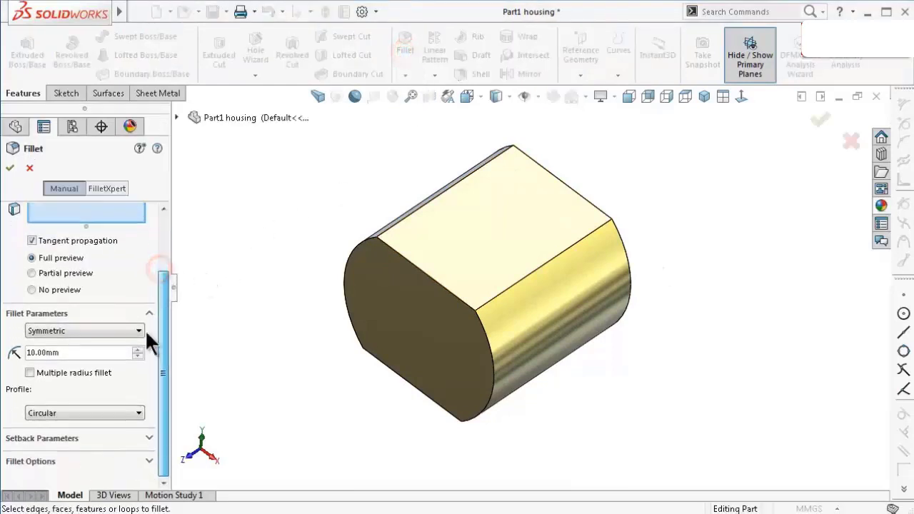
left_click(113, 331)
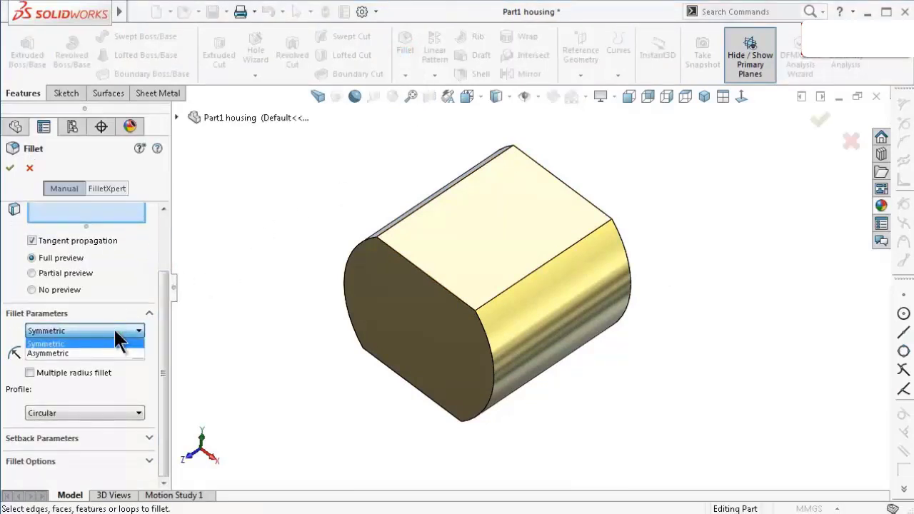
left_click(100, 352)
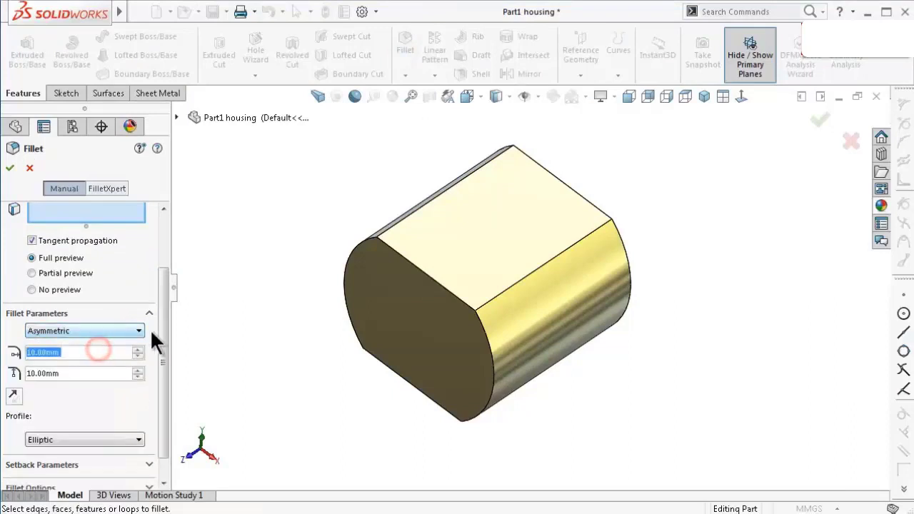
scroll(160, 330, "down", 1)
left_click(87, 325)
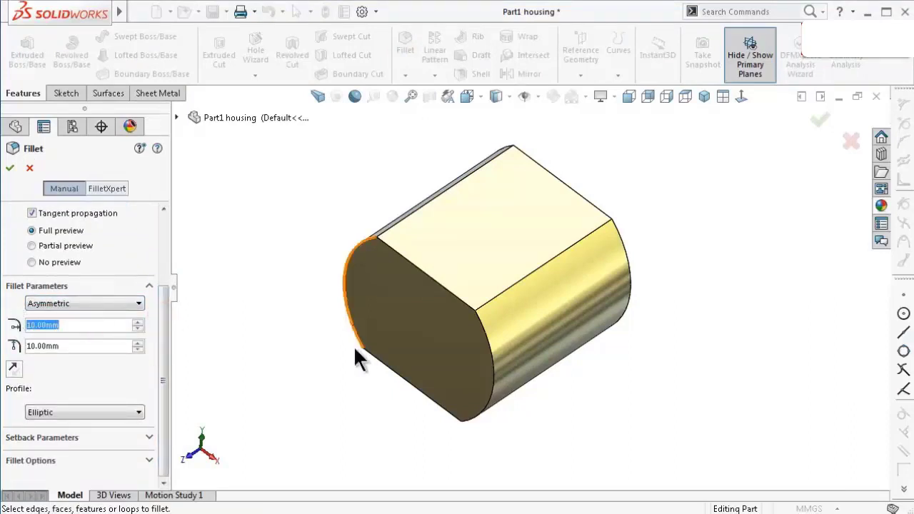
type("1")
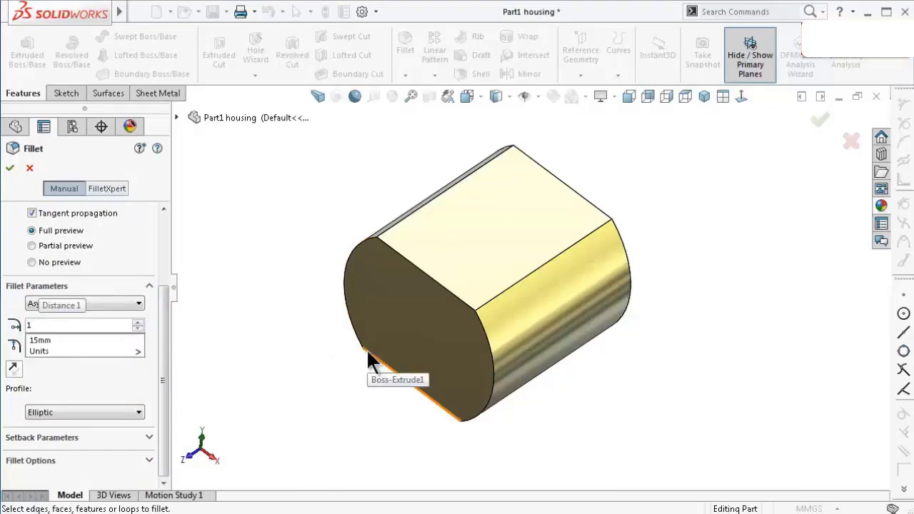
type(".")
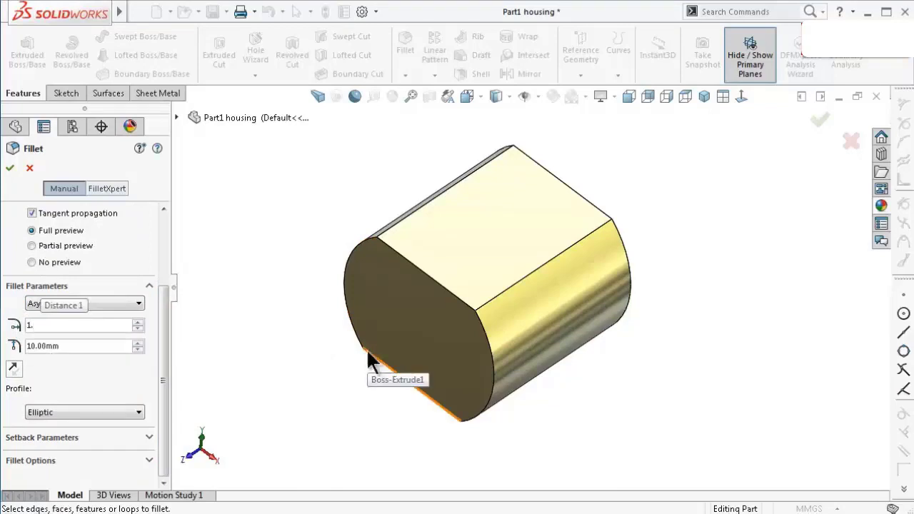
type("7")
left_click(64, 362)
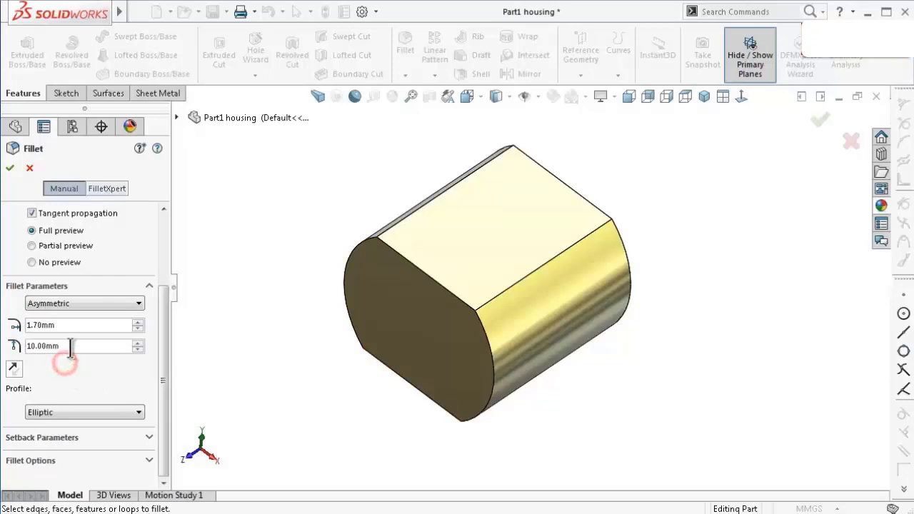
double_click(71, 347)
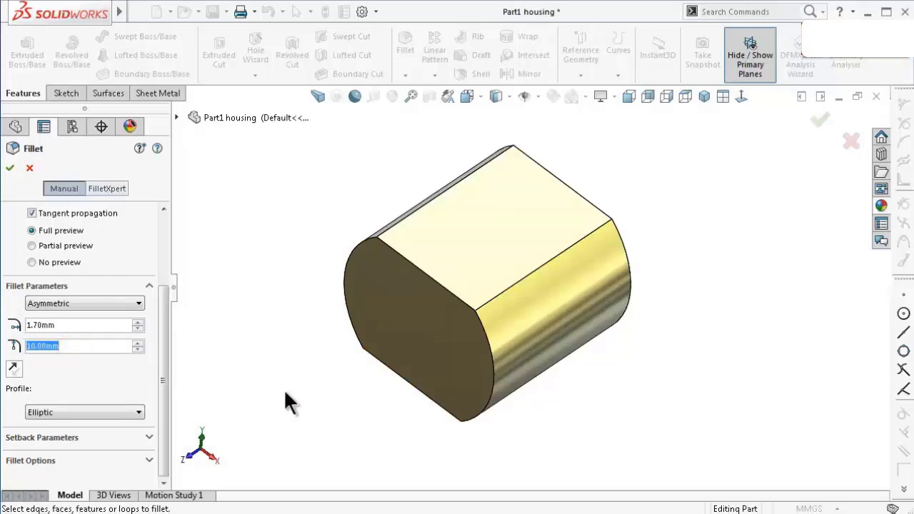
type("2.3")
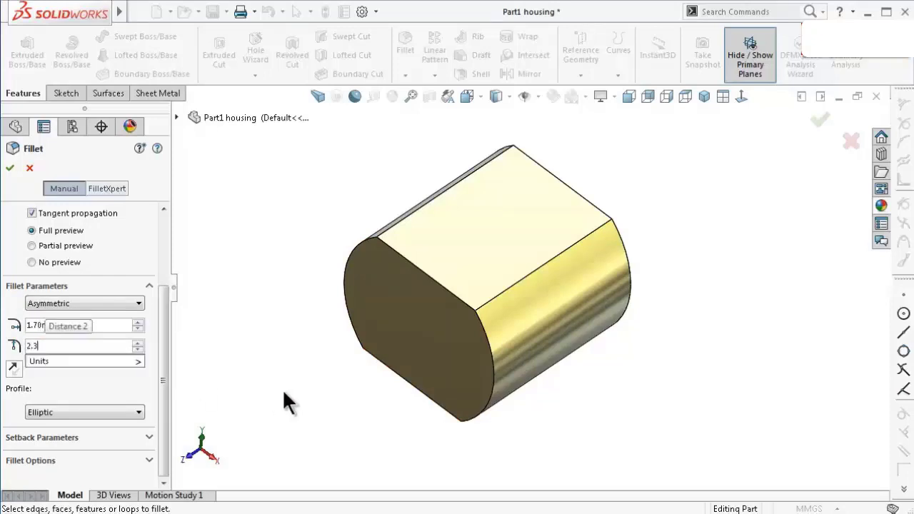
left_click(115, 381)
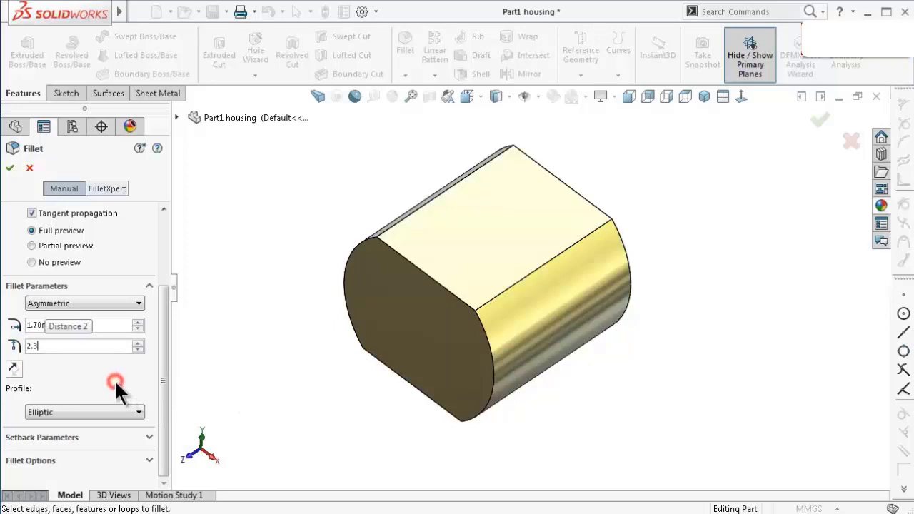
- Apply the asymmetric fillet to the front and rear end edges
left_click(491, 373)
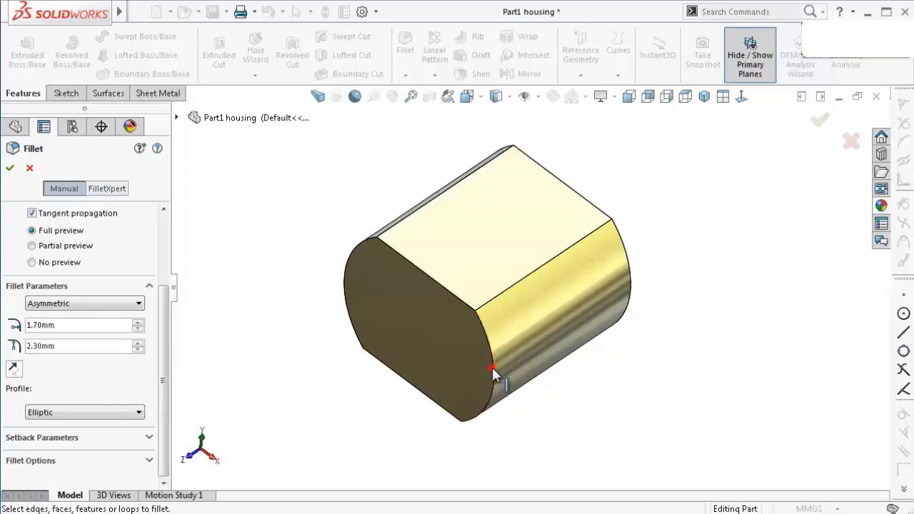
left_click(342, 278)
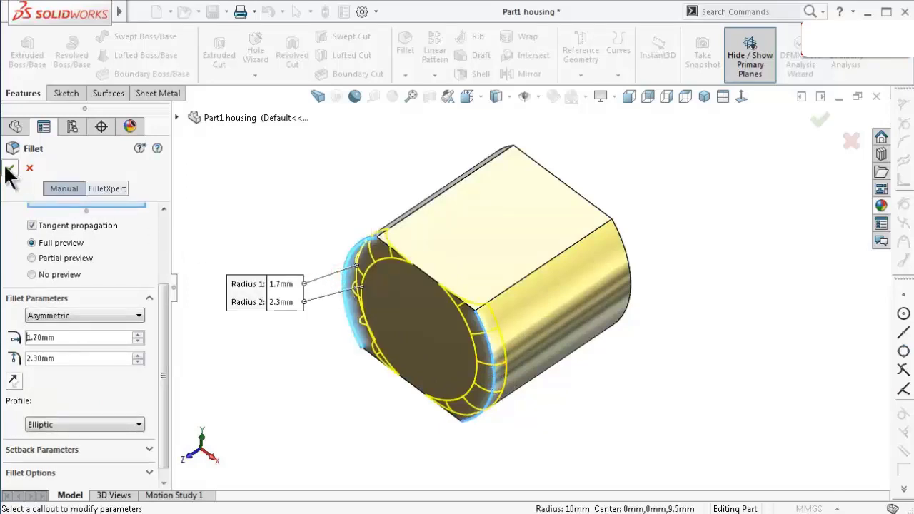
key("Return")
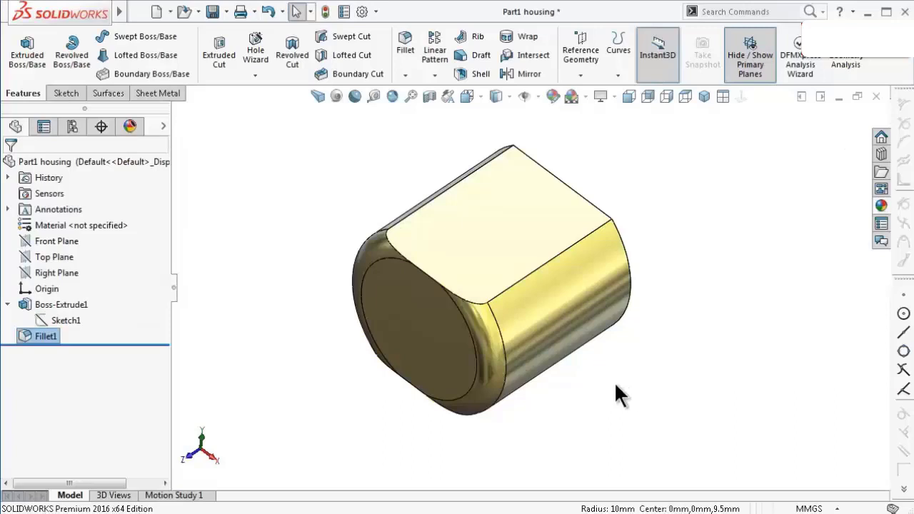
- Set up a symmetric fillet with a 1.25 mm radius
middle_click_drag(616, 384, 573, 369)
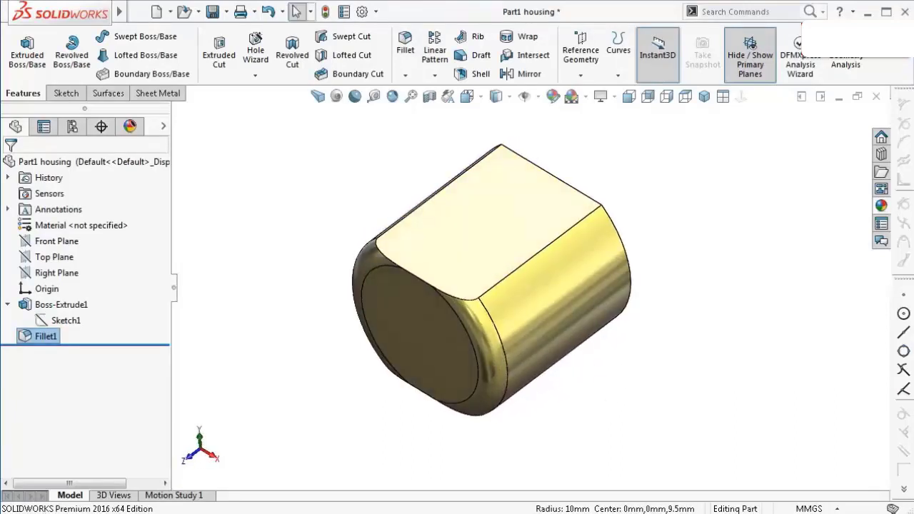
middle_click_drag(574, 369, 585, 357)
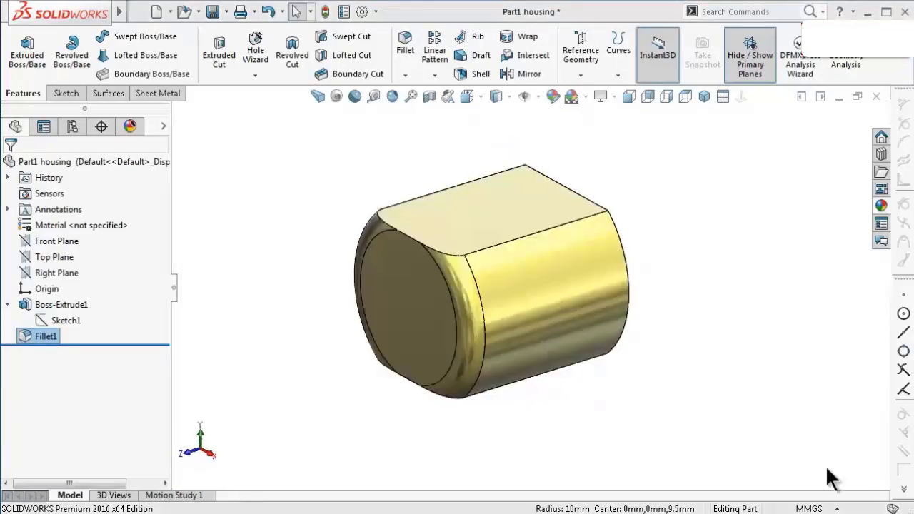
left_click(403, 49)
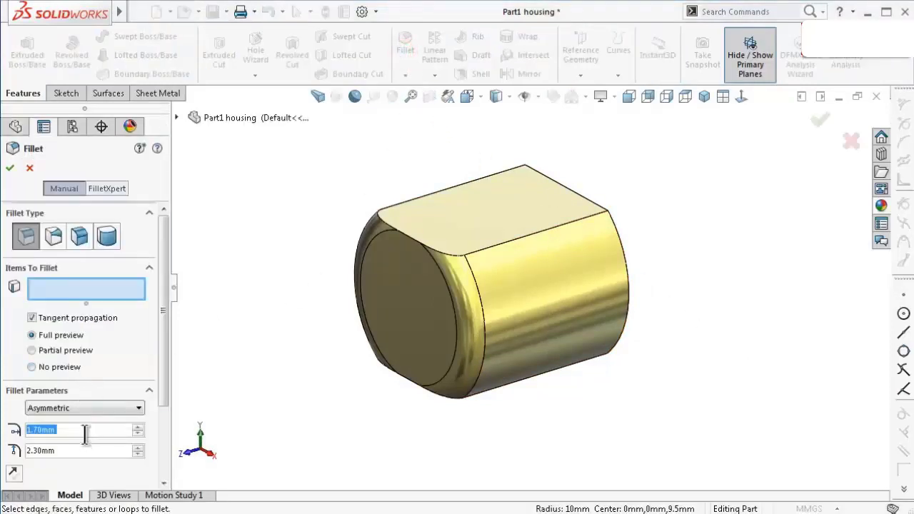
left_click(69, 406)
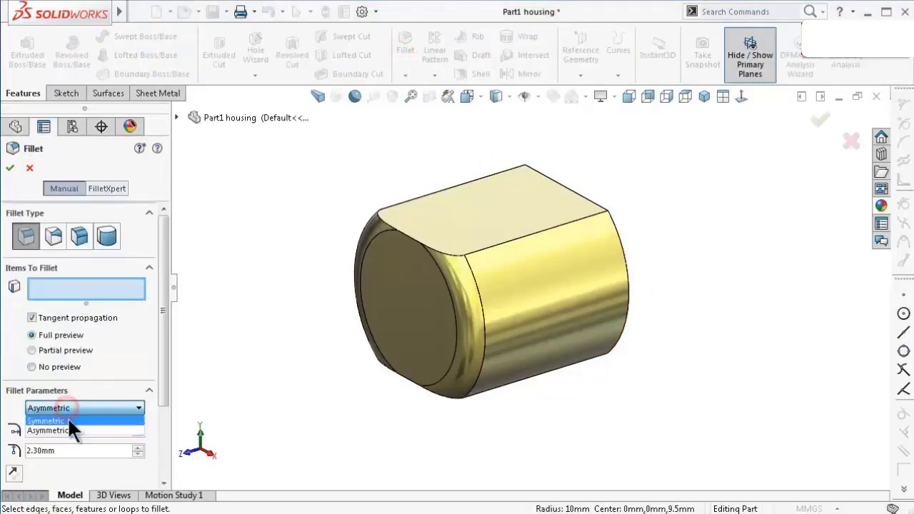
left_click(67, 417)
type("1")
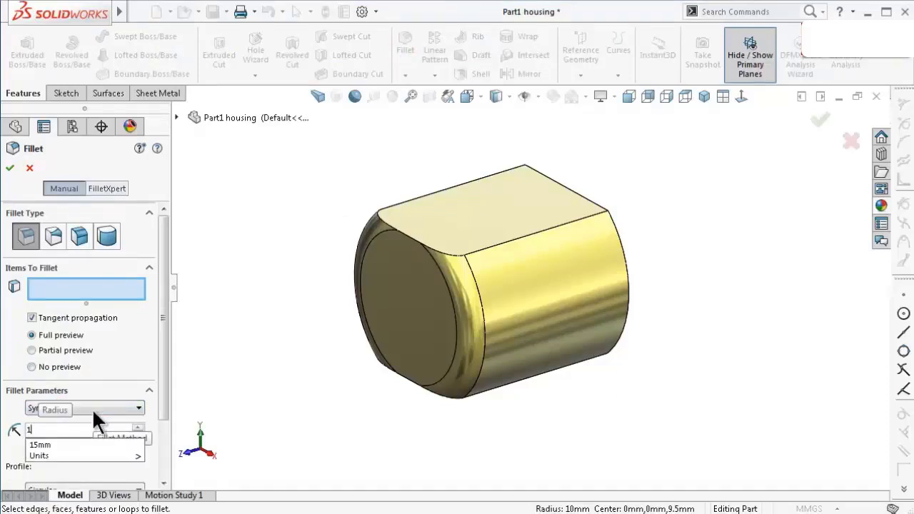
type(".25")
left_click(58, 278)
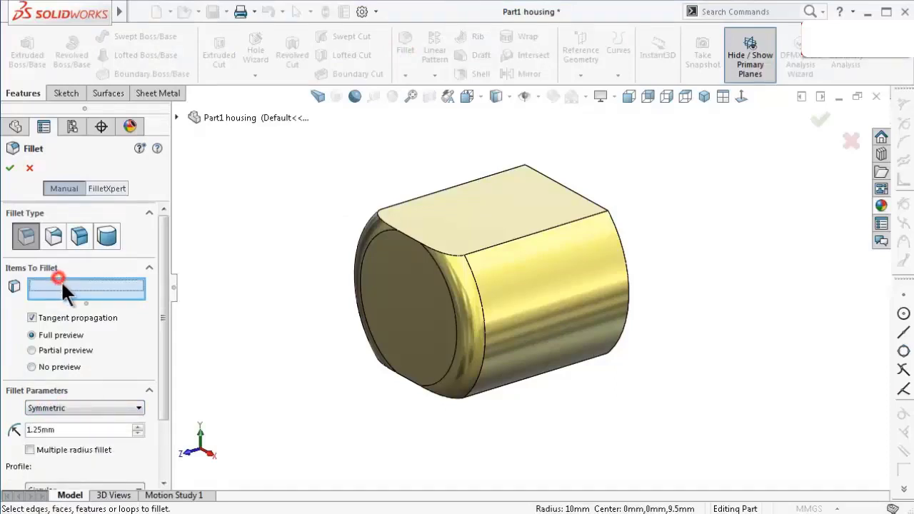
- Apply the 1.25 mm fillet to the top and bottom long edges
left_click(590, 216)
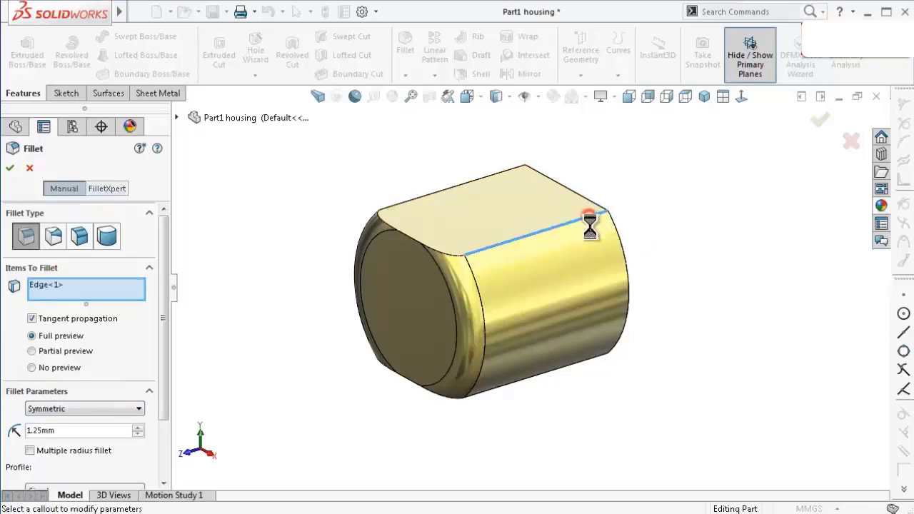
mouse_move(552, 375)
middle_mouse_down()
mouse_move(540, 347)
mouse_move(547, 374)
middle_mouse_up()
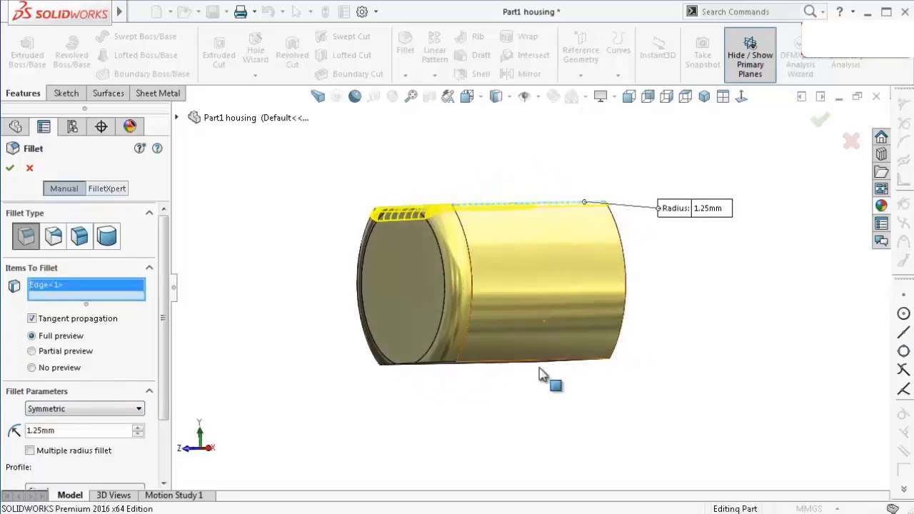
left_click(545, 362)
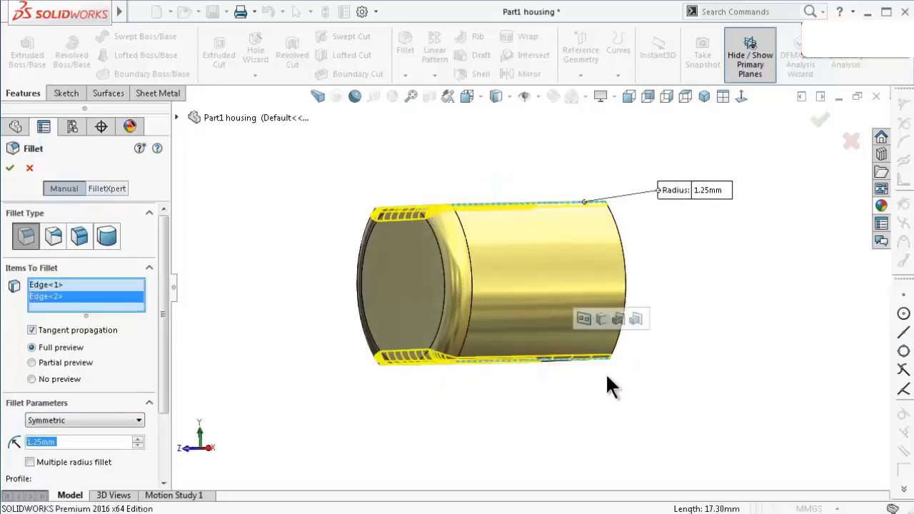
mouse_move(682, 321)
middle_mouse_down()
mouse_move(636, 340)
mouse_move(571, 347)
mouse_move(659, 351)
mouse_move(671, 343)
middle_mouse_up()
left_click(817, 121)
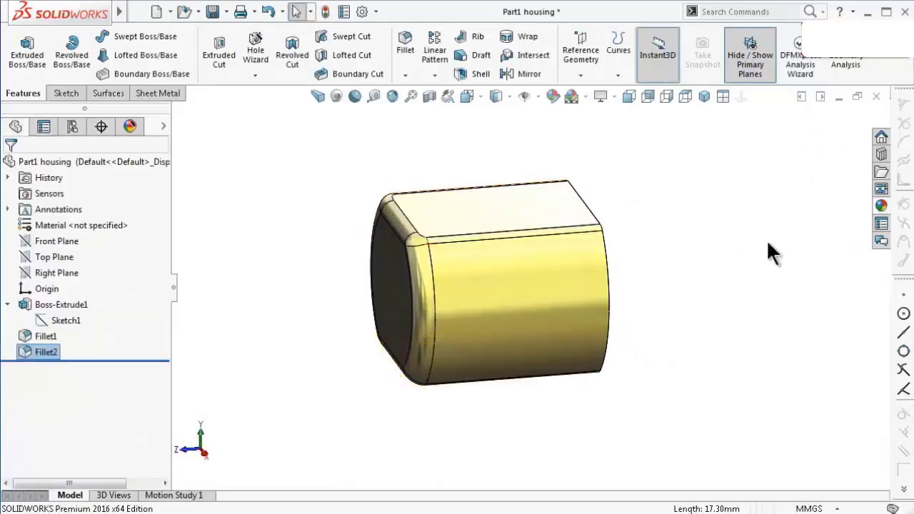
mouse_move(709, 244)
middle_mouse_down()
mouse_move(755, 336)
mouse_move(735, 300)
mouse_move(746, 314)
middle_mouse_up()
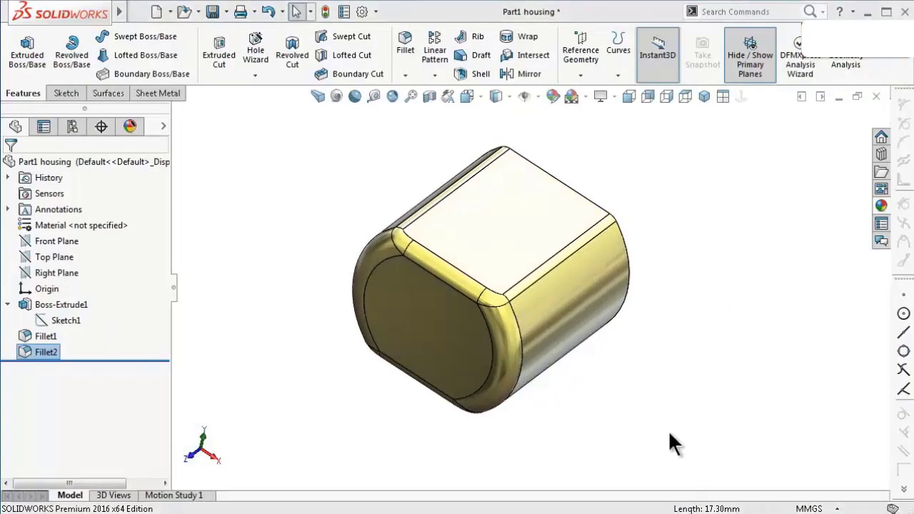
middle_click_drag(668, 430, 652, 388)
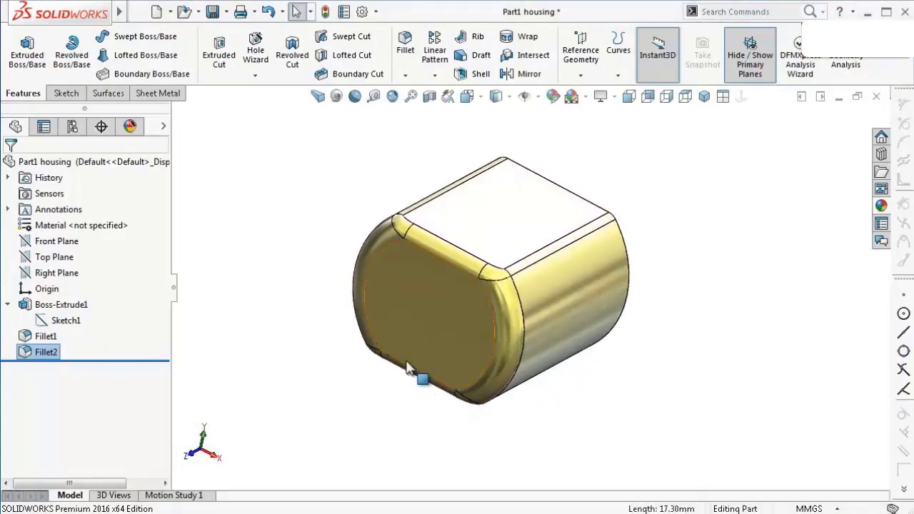
- Convert Sketch1's ⌀6.15 circle onto the end face and extrude it 1.75 mm as a boss
left_click(49, 319)
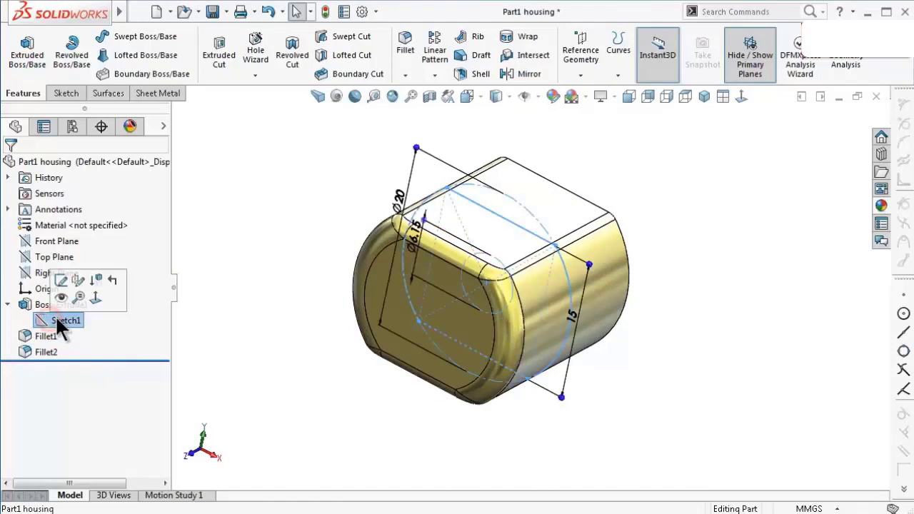
left_click(408, 287)
scroll(513, 286, "down", 2)
left_click(509, 282)
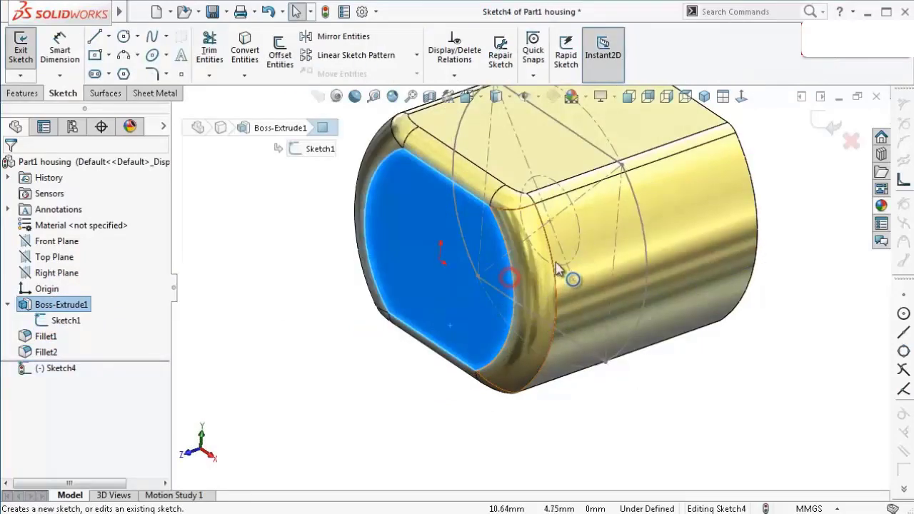
left_click(577, 262)
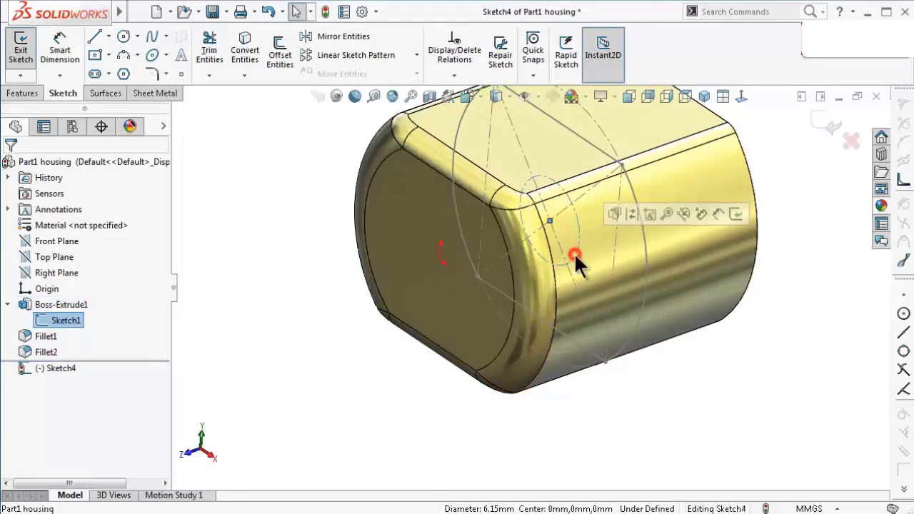
left_click(249, 48)
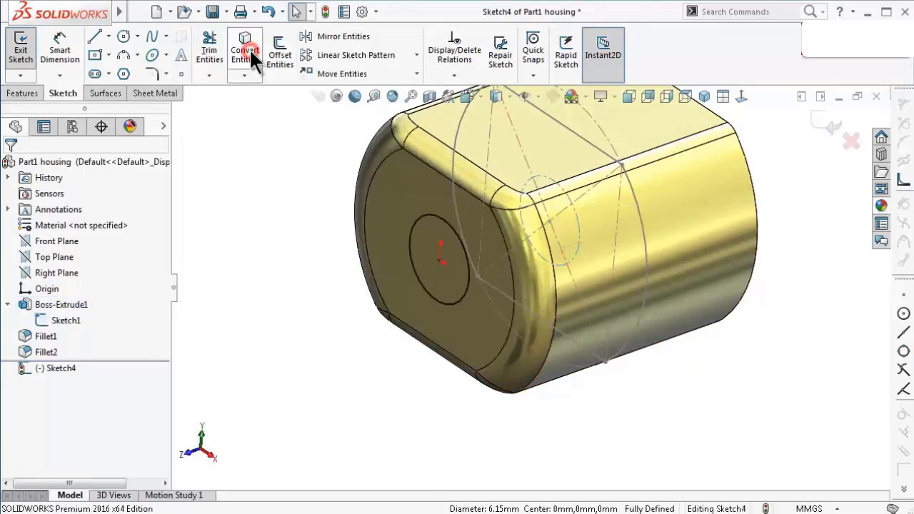
left_click(21, 96)
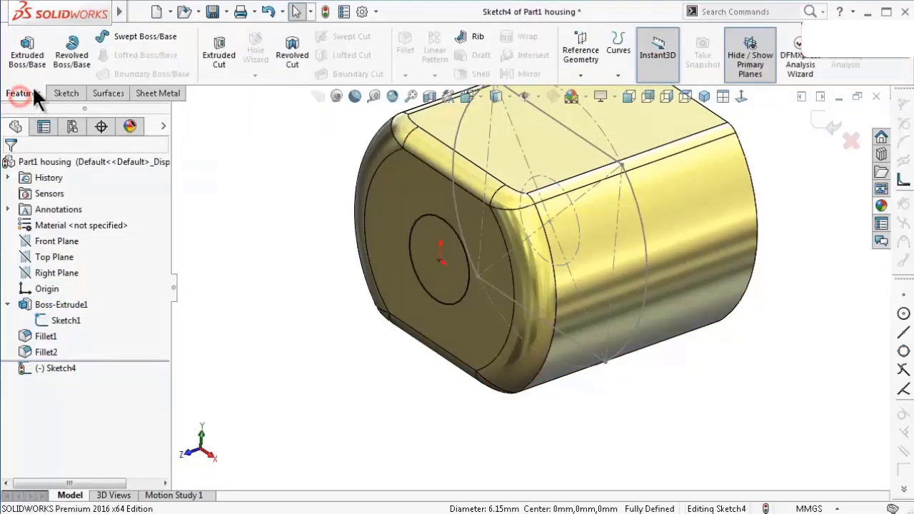
left_click(27, 57)
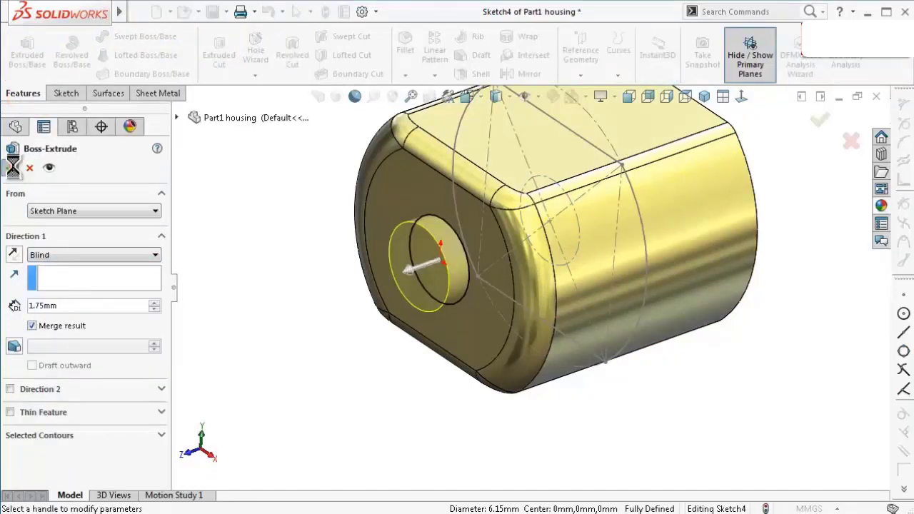
right_click(293, 266)
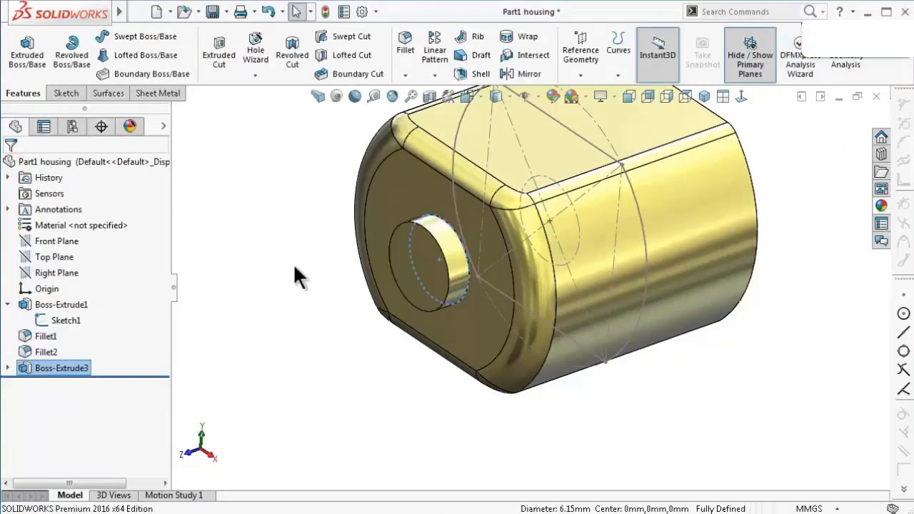
- Hide Sketch1 and save the part
left_click(647, 308)
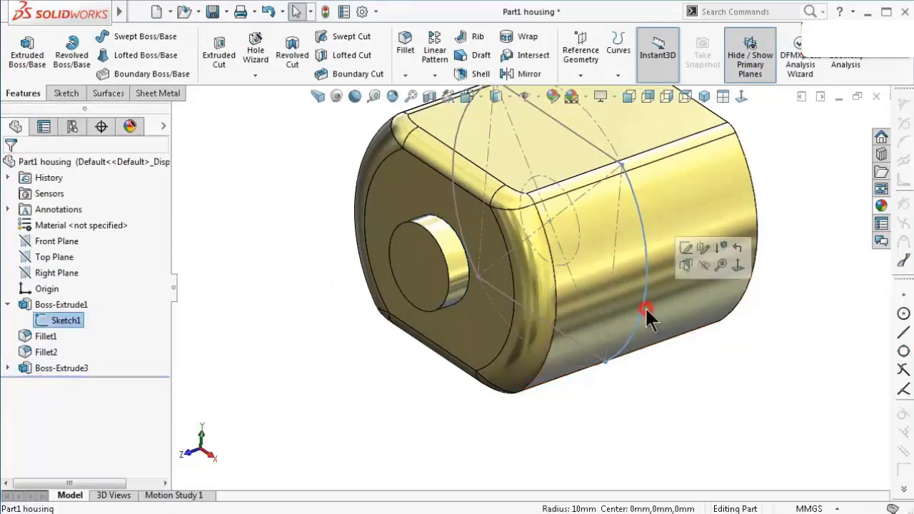
left_click(704, 264)
left_click(748, 354)
key("ctrl+s")
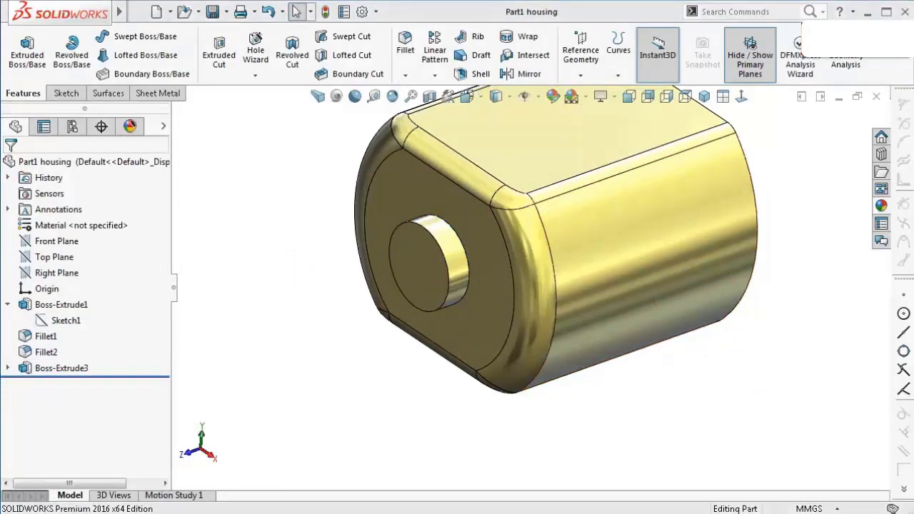
- Fillet the boss's circular outer edge with a 0.375 mm radius
left_click(405, 44)
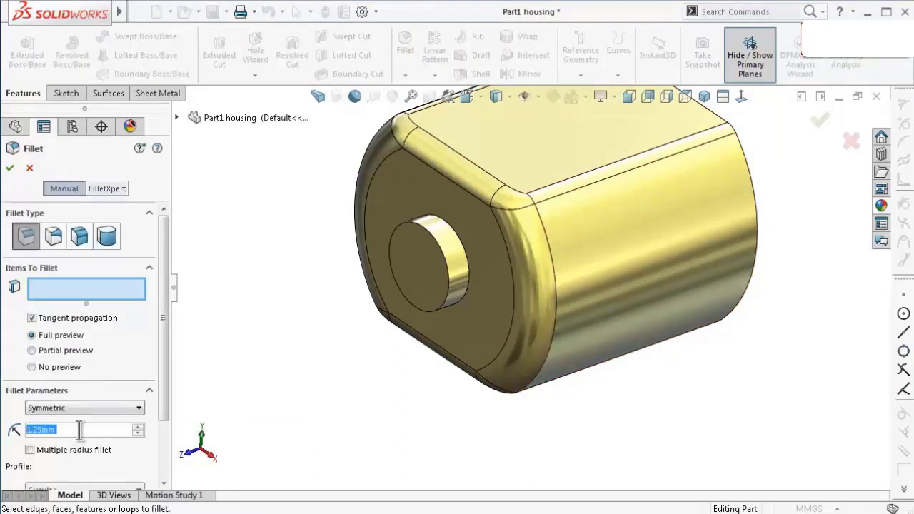
type("0.")
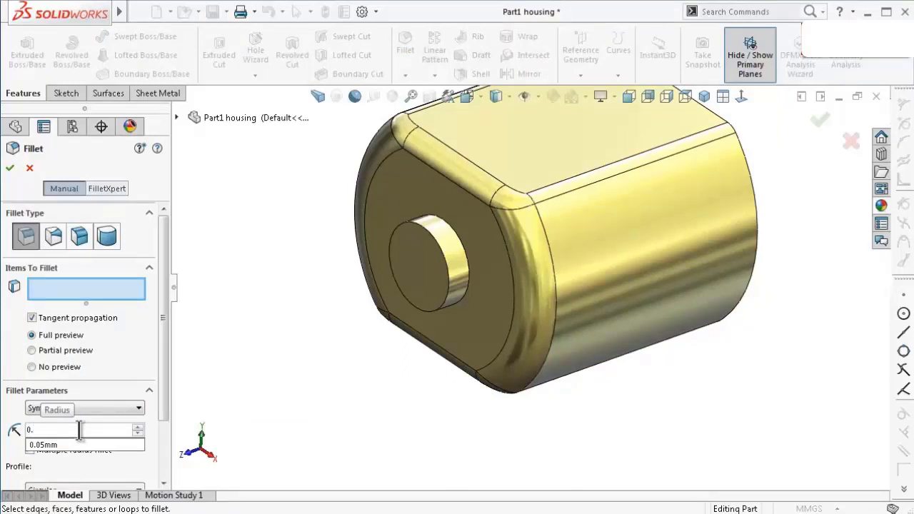
type("375mm")
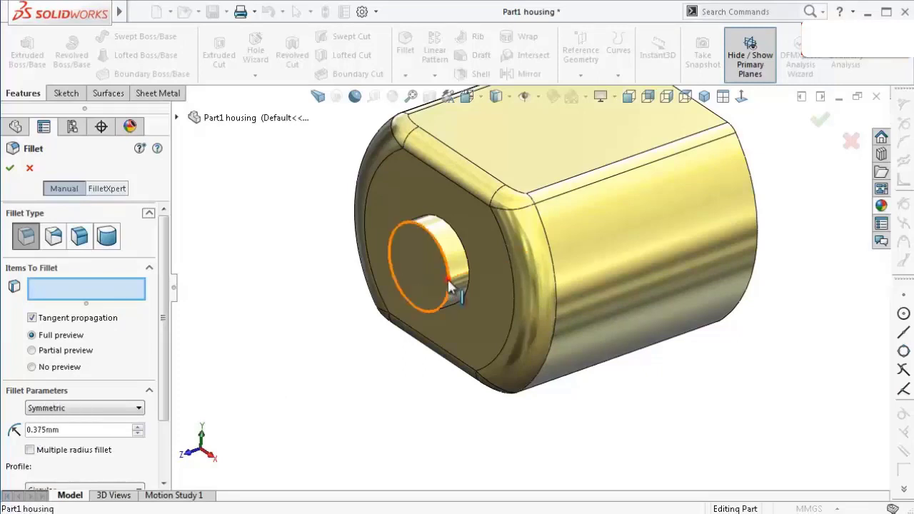
left_click(449, 285)
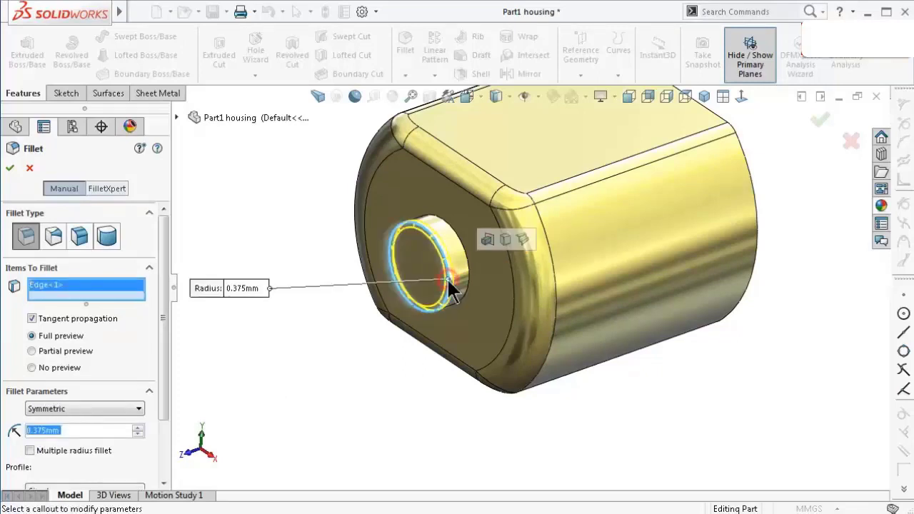
left_click(8, 170)
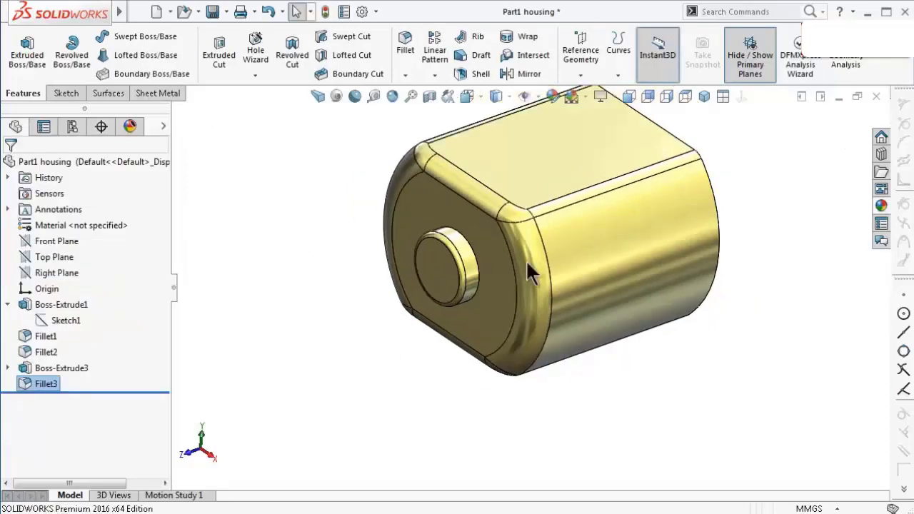
- Shell the housing to a 0.375 mm wall, removing the boss front face and the back end face
mouse_move(617, 279)
middle_mouse_down()
mouse_move(551, 286)
mouse_move(596, 275)
mouse_move(571, 241)
middle_mouse_up()
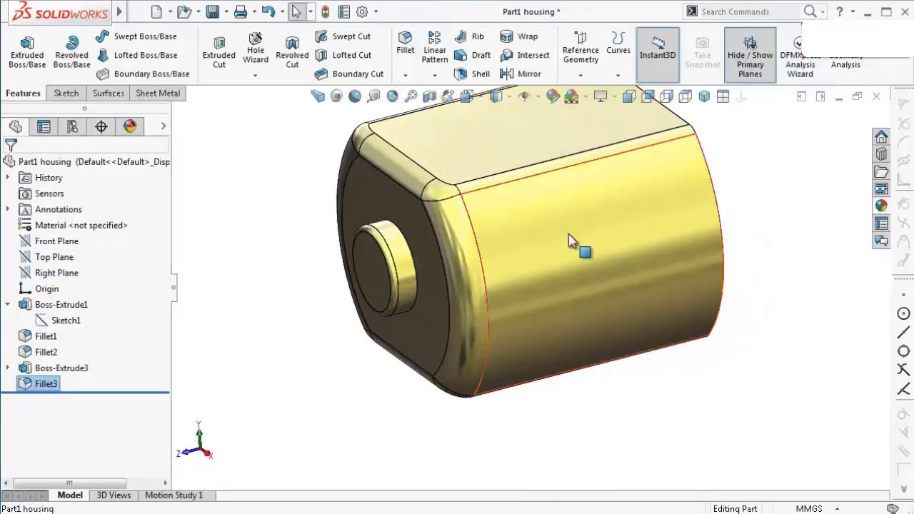
left_click(471, 72)
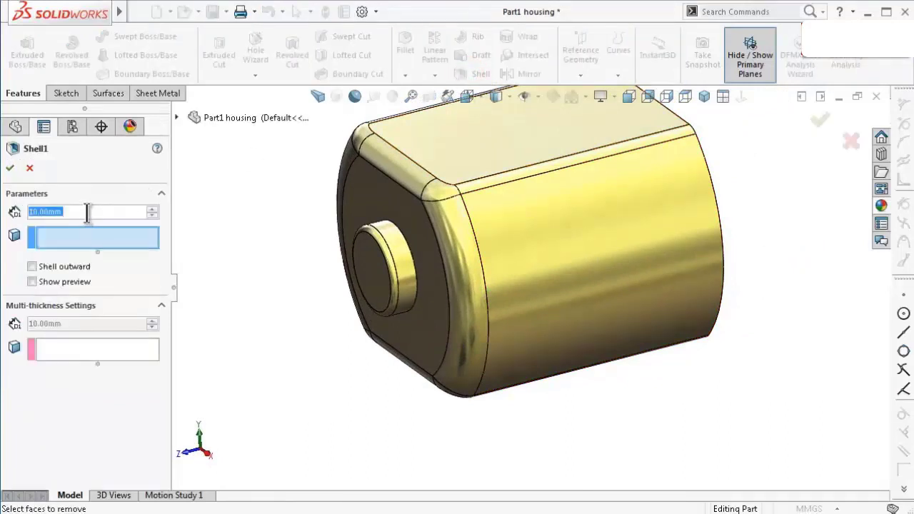
type("0.375")
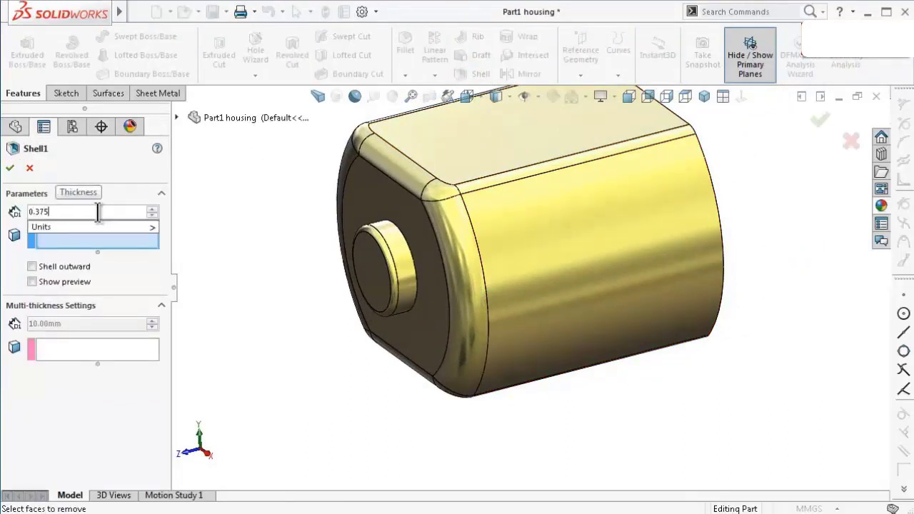
left_click(378, 272)
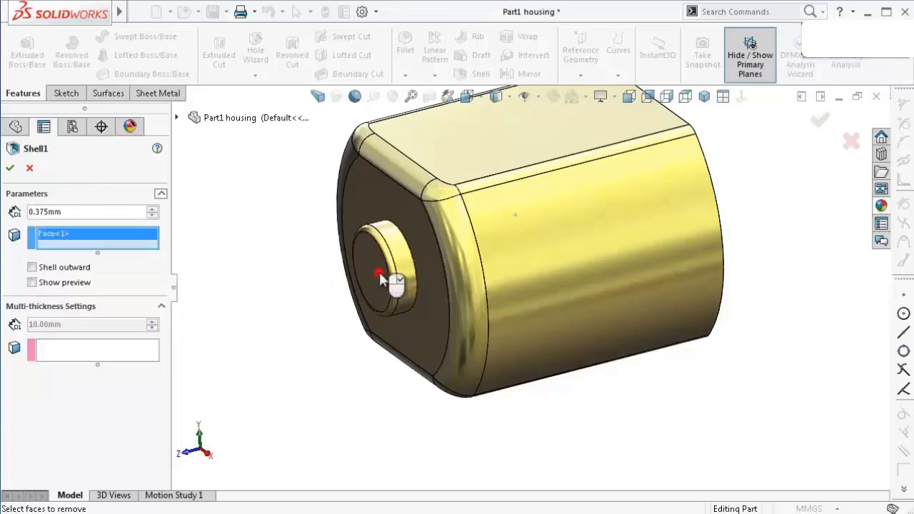
middle_click_drag(739, 233, 675, 284)
left_click(748, 242)
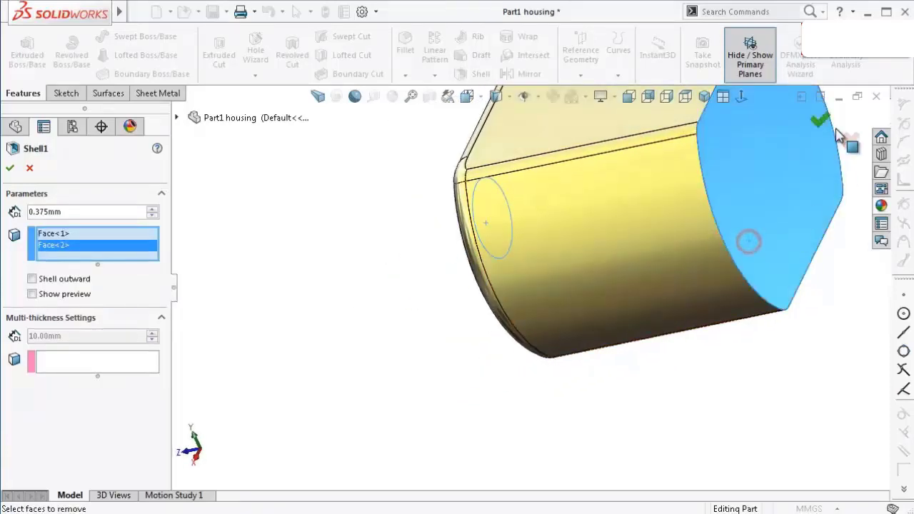
left_click(821, 122)
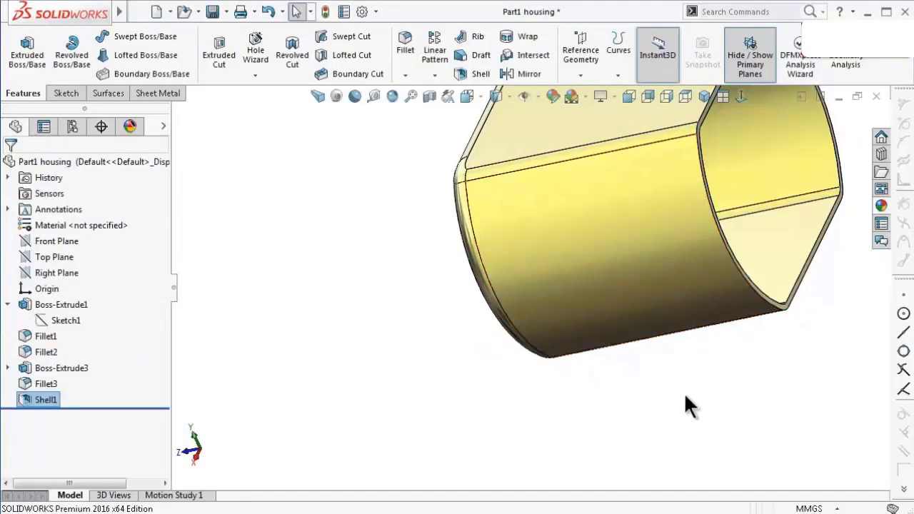
mouse_move(684, 392)
middle_mouse_down()
mouse_move(775, 304)
mouse_move(665, 233)
mouse_move(494, 270)
mouse_move(500, 265)
mouse_move(740, 443)
mouse_move(665, 394)
mouse_move(524, 331)
mouse_move(535, 351)
mouse_move(589, 336)
mouse_move(693, 363)
mouse_move(684, 392)
middle_mouse_up()
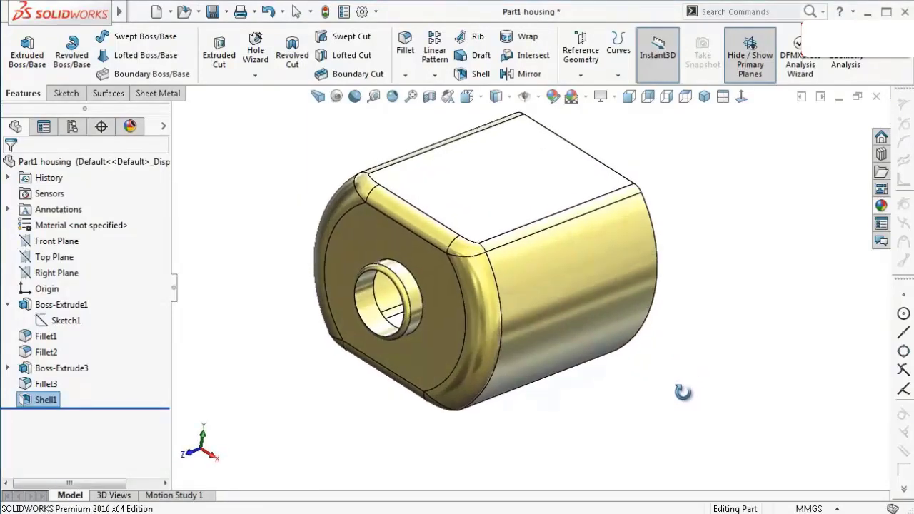
- Edit Fillet3 on the boss hole edge, changing its radius to 1 mm
left_click(54, 383)
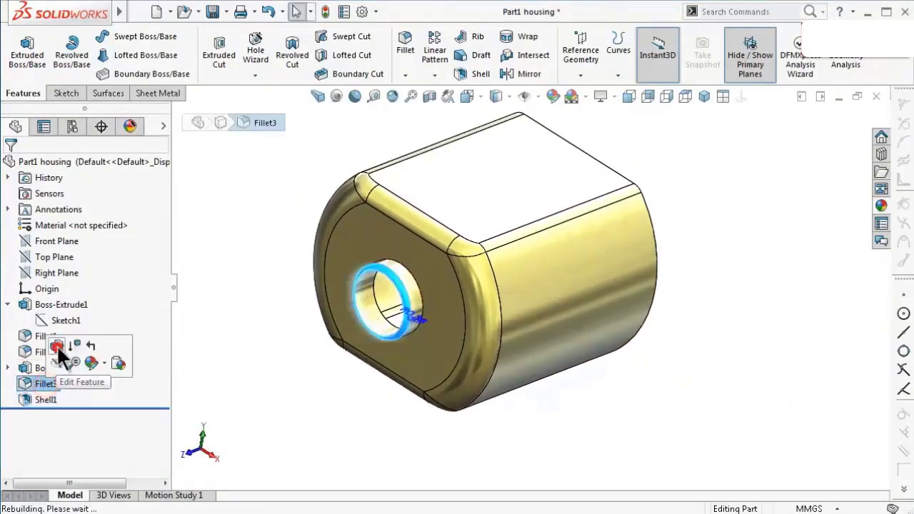
left_click(57, 348)
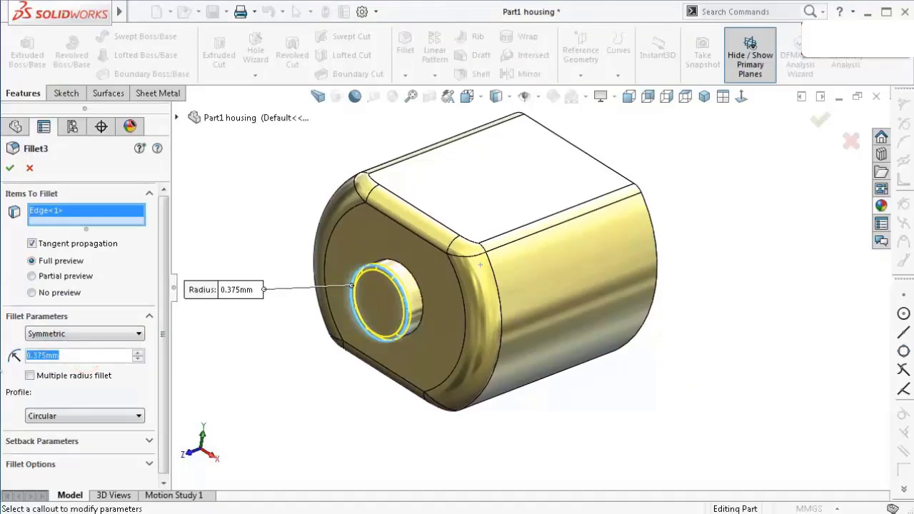
type("1")
key("Return")
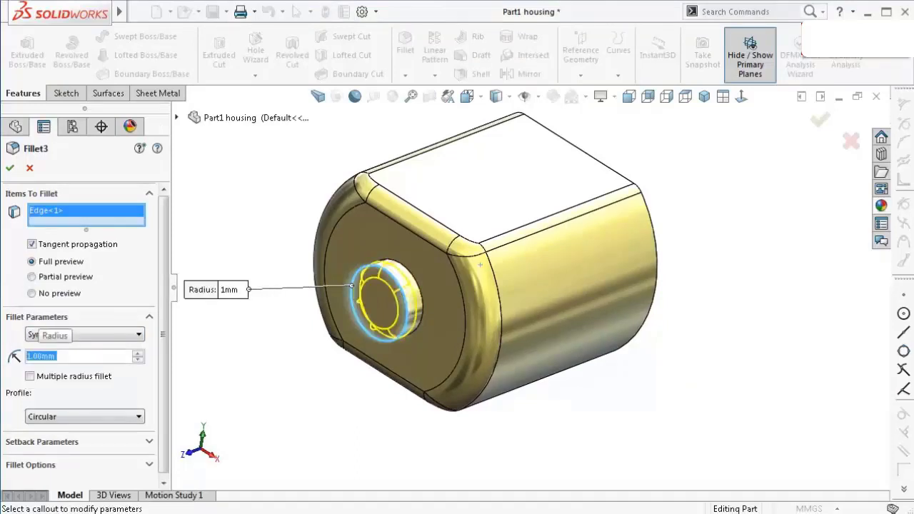
left_click(10, 168)
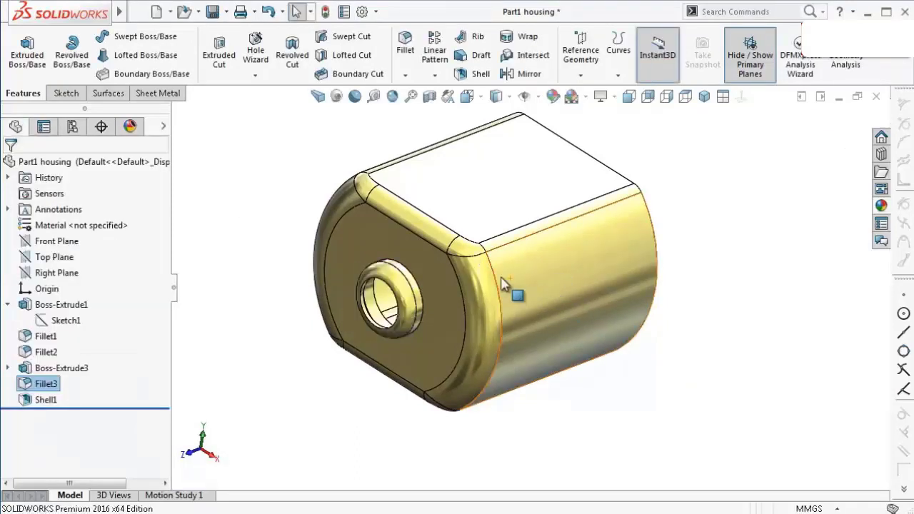
mouse_move(442, 279)
middle_mouse_down()
mouse_move(407, 323)
mouse_move(408, 179)
middle_mouse_up()
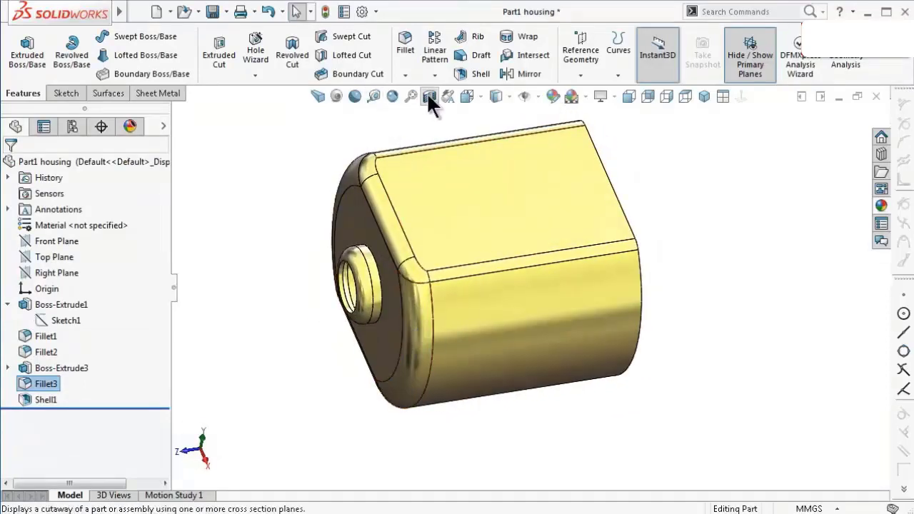
left_click(429, 97)
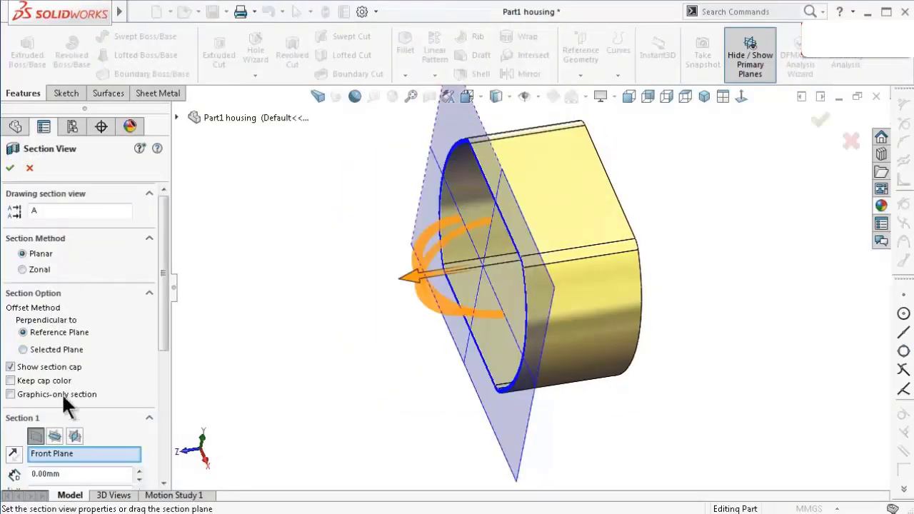
left_click(55, 435)
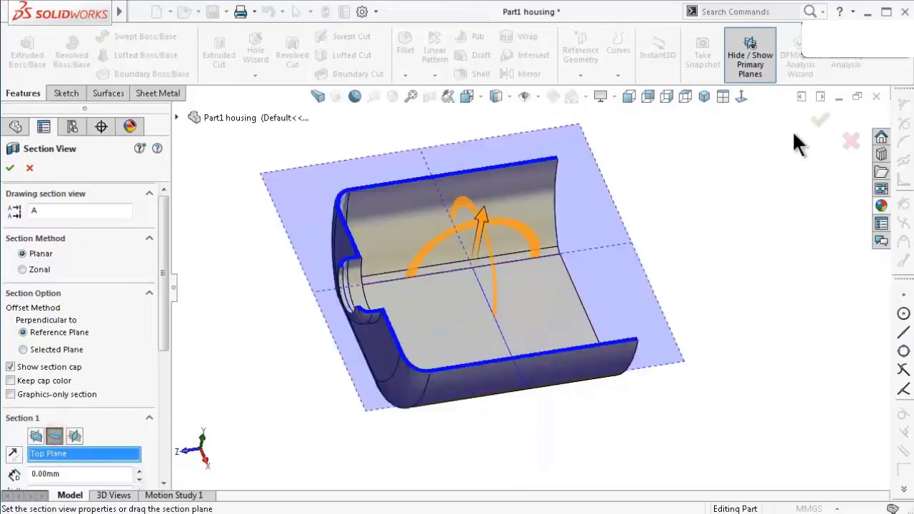
left_click(818, 123)
mouse_move(322, 306)
middle_mouse_down()
mouse_move(288, 310)
mouse_move(395, 324)
mouse_move(342, 342)
mouse_move(292, 344)
mouse_move(372, 329)
middle_mouse_up()
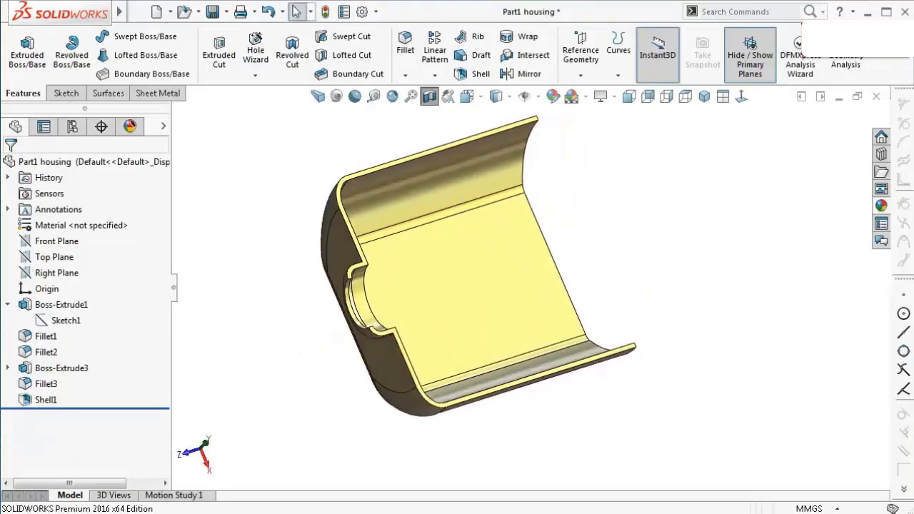
left_click(429, 96)
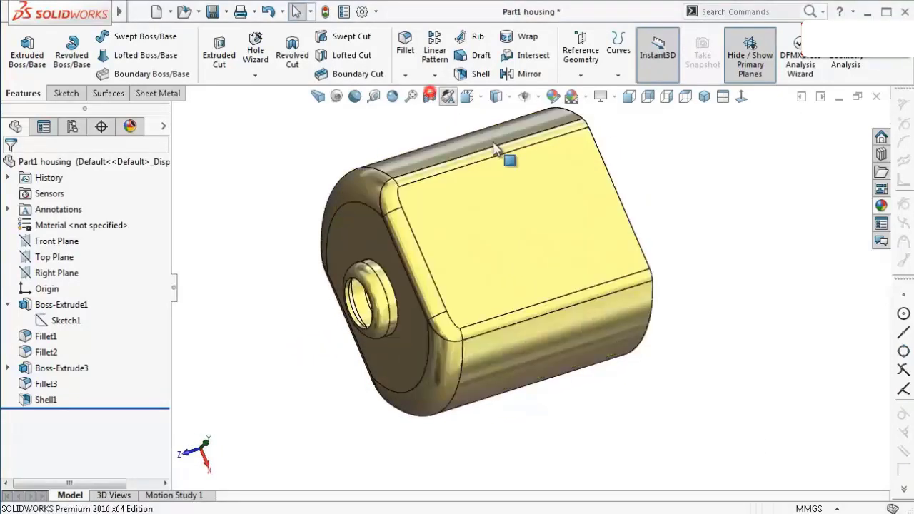
left_click(743, 323)
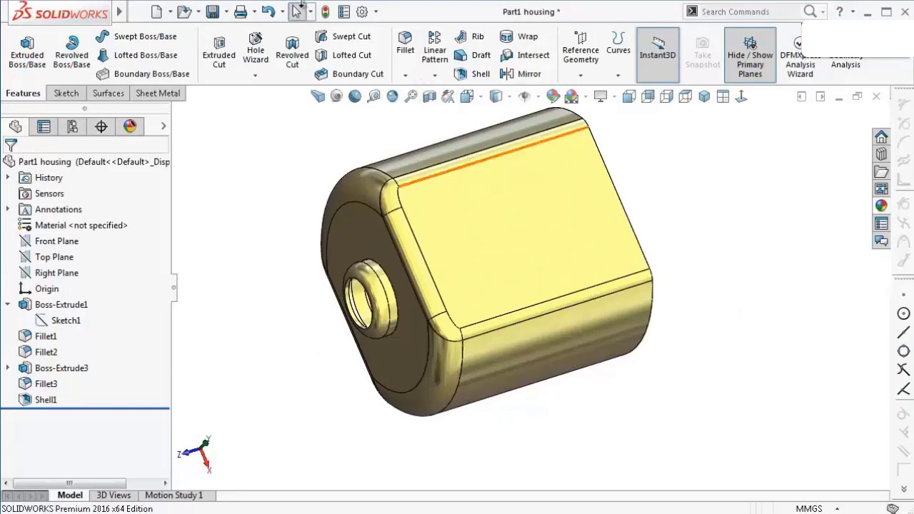
middle_click_drag(564, 127, 526, 97)
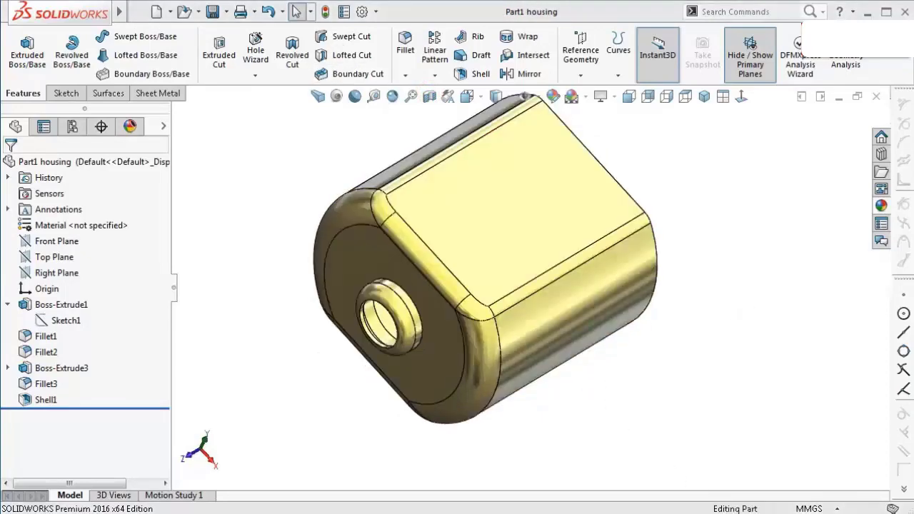
mouse_move(658, 406)
middle_mouse_down()
mouse_move(541, 336)
mouse_move(481, 429)
mouse_move(551, 424)
mouse_move(580, 385)
middle_mouse_up()
scroll(676, 234, "down", 4)
scroll(652, 268, "down", 3)
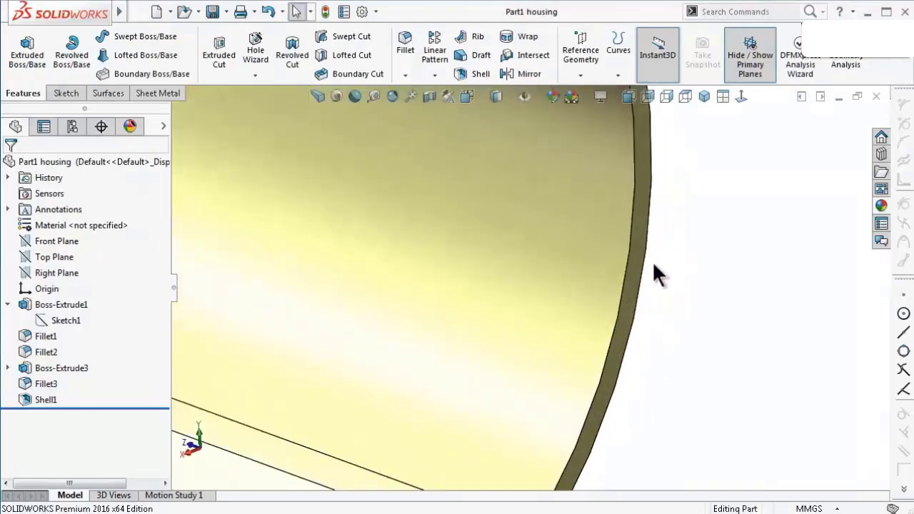
left_click(637, 277)
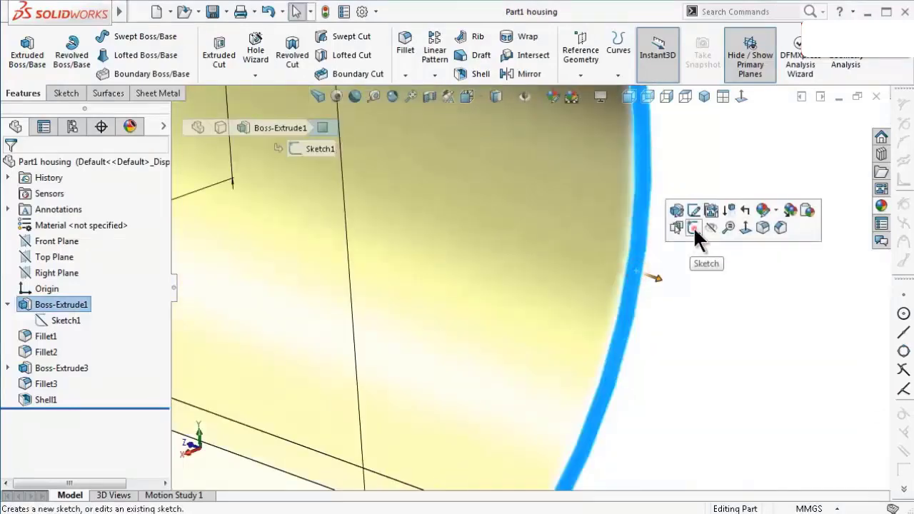
- Sketch a centre rectangle from the origin on the rim face, viewed normal to it
left_click(694, 227)
left_click(743, 96)
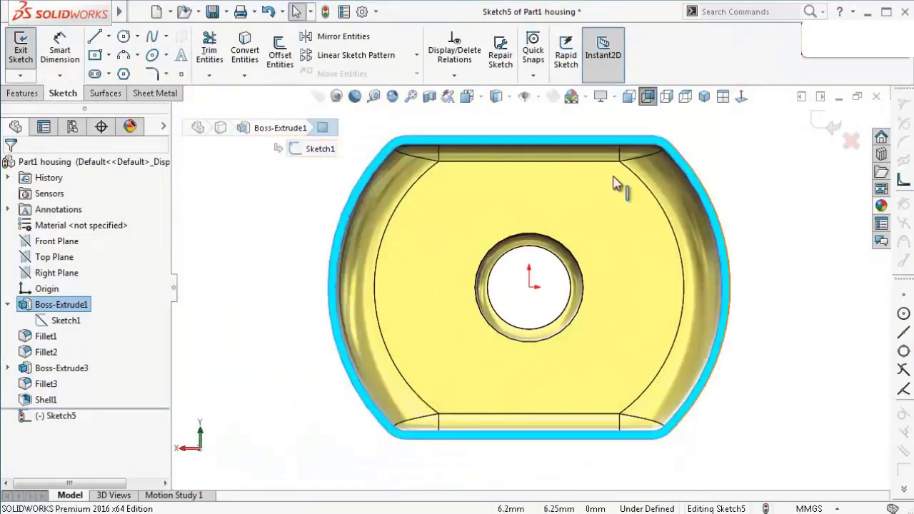
left_click(95, 55)
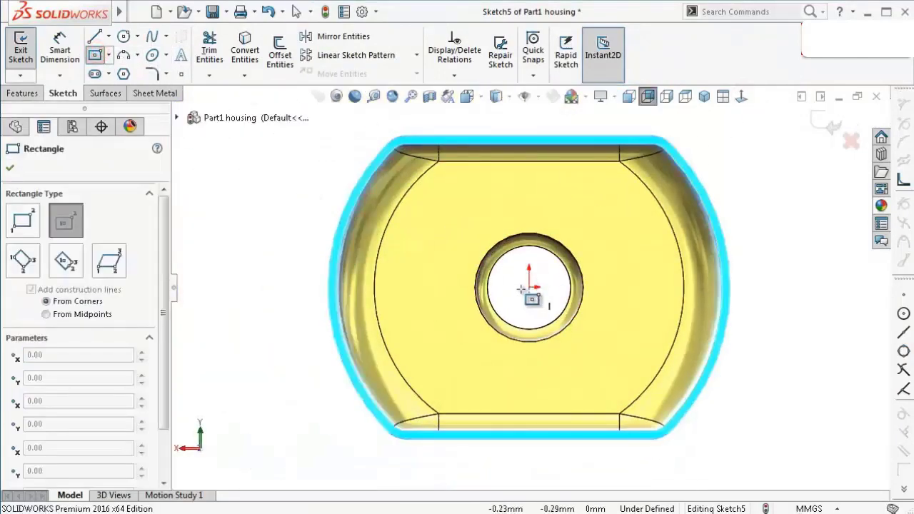
left_click(529, 286)
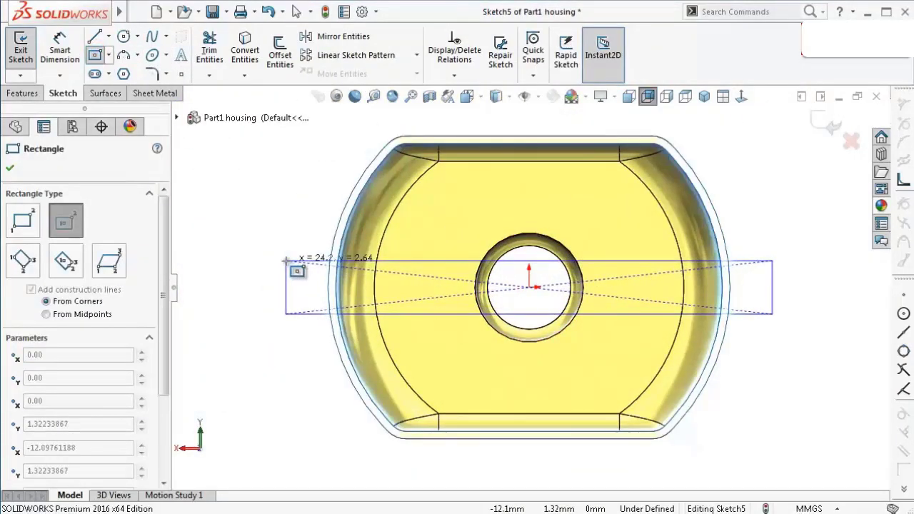
left_click(286, 261)
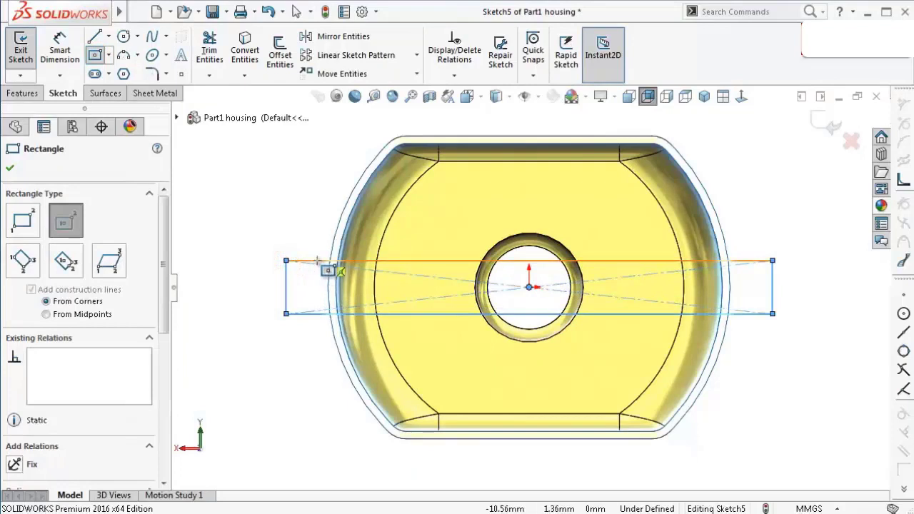
- Dimension the rectangle 1.5 mm high and 22 mm wide, then begin an Extruded Cut
key("s")
left_click(366, 279)
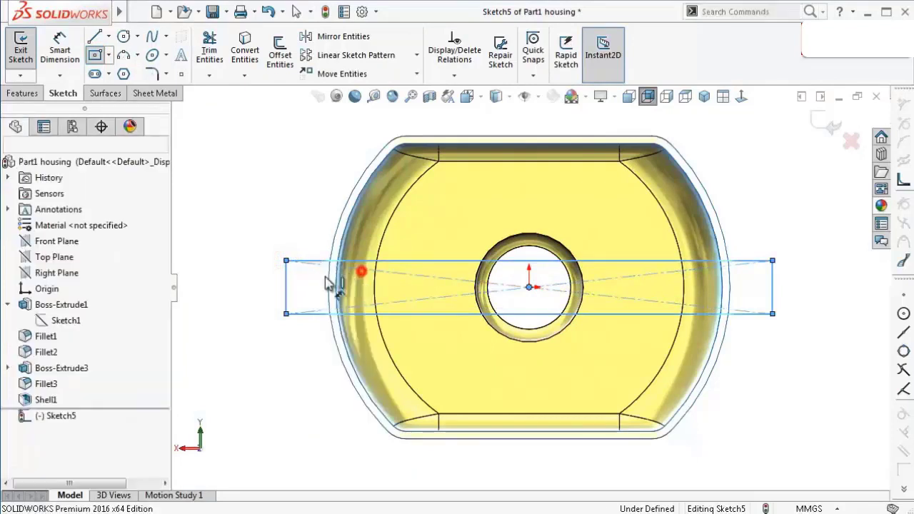
left_click(286, 285)
left_click(272, 280)
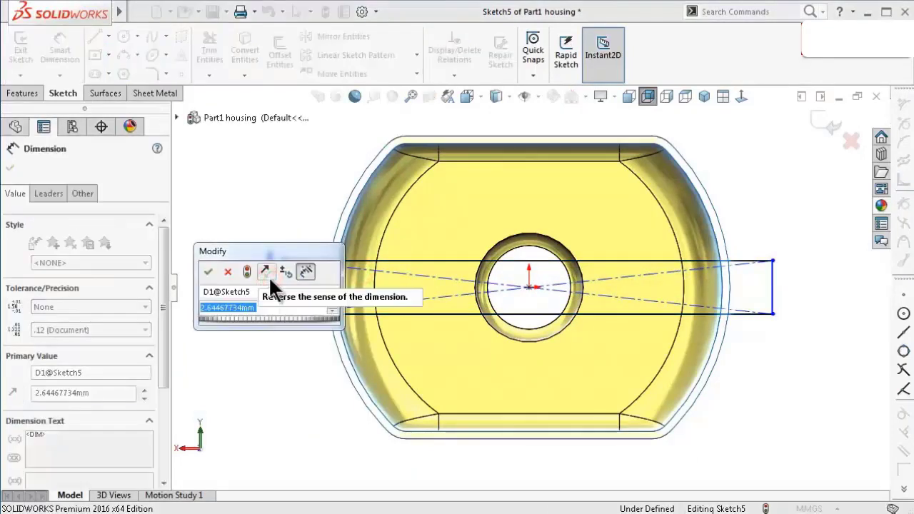
type("1.5")
key("Return")
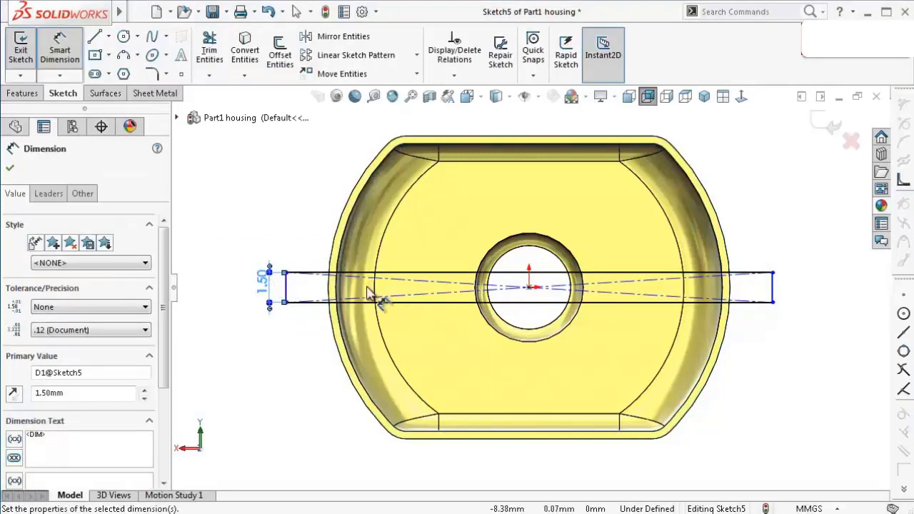
left_click(391, 279)
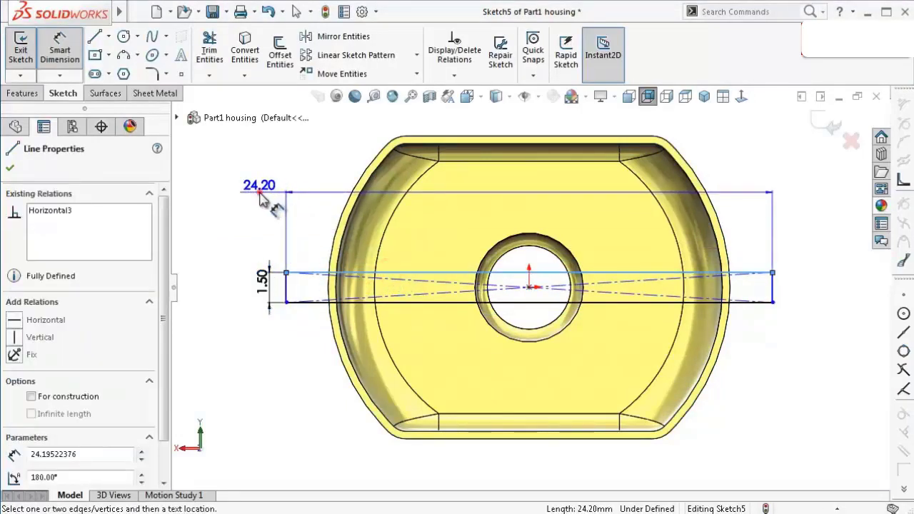
left_click(259, 190)
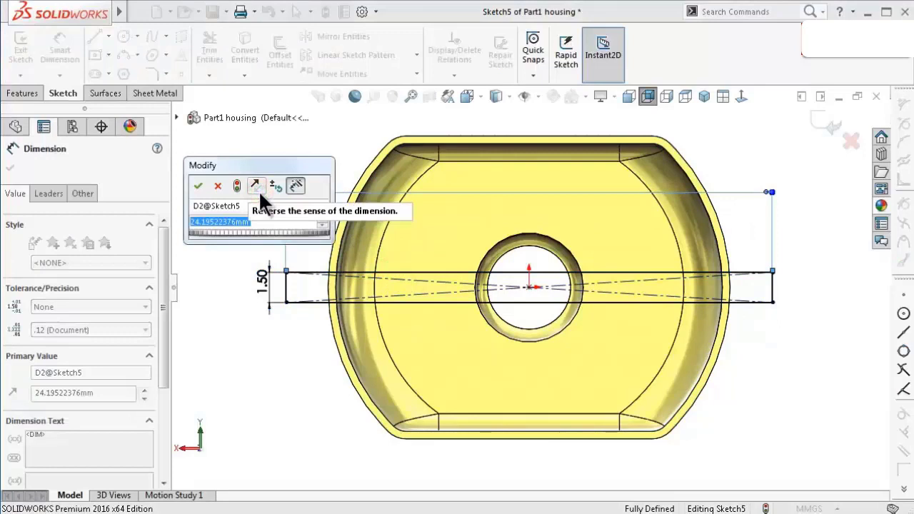
type("22")
key("Return")
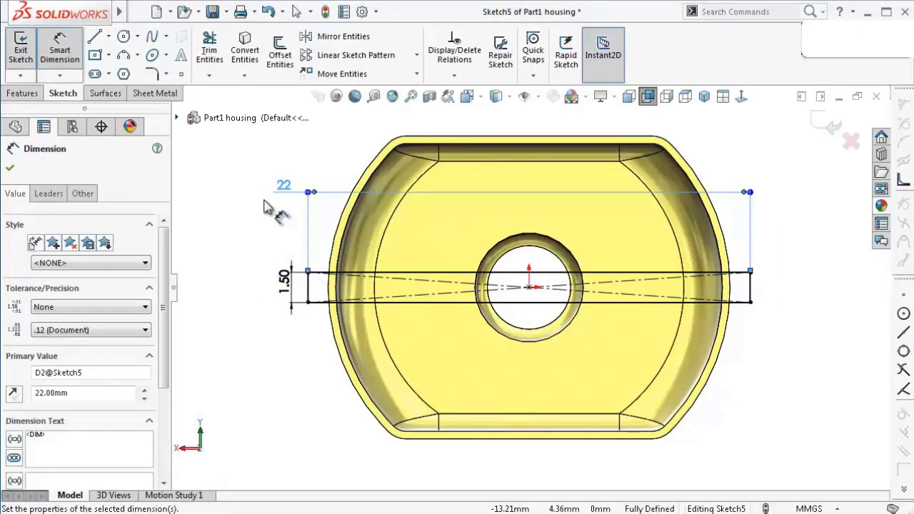
key("s")
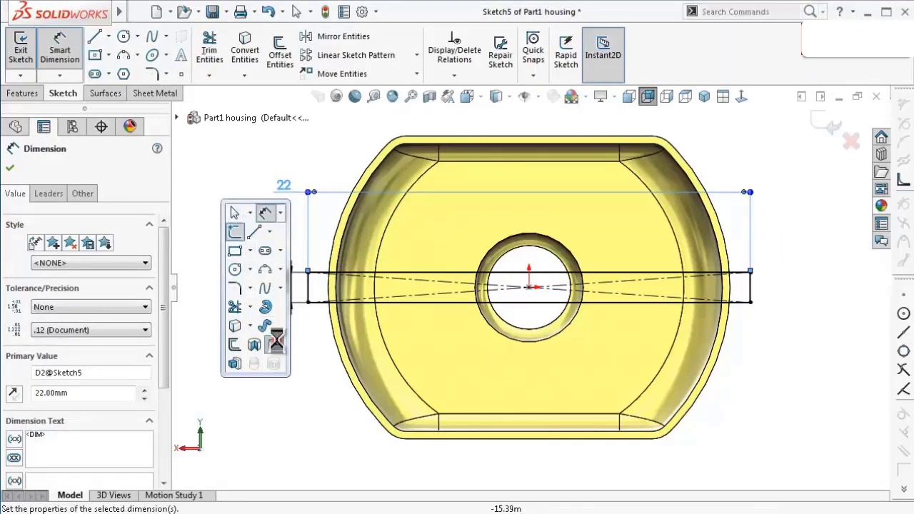
left_click(271, 341)
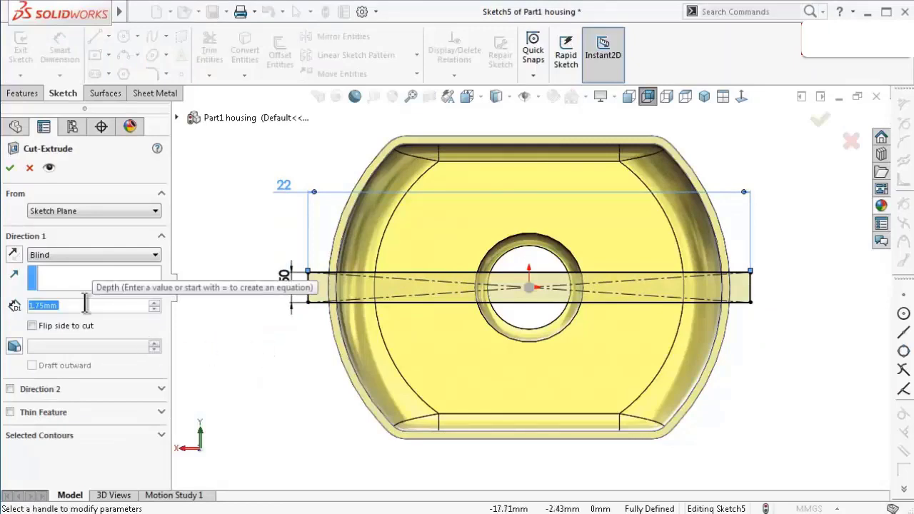
- Accept a 1.5 mm blind cut of the rectangle and orbit to view the open end
type("1.5")
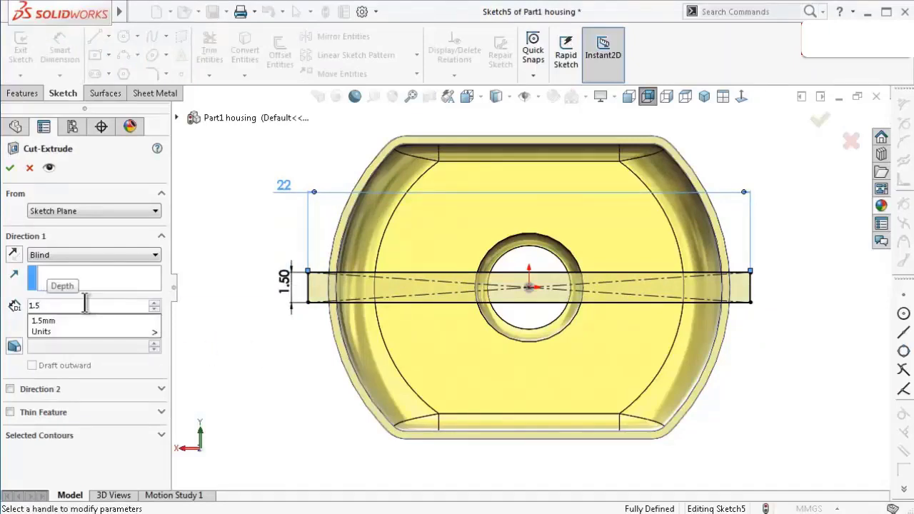
key("Return")
middle_click_drag(269, 279, 299, 304)
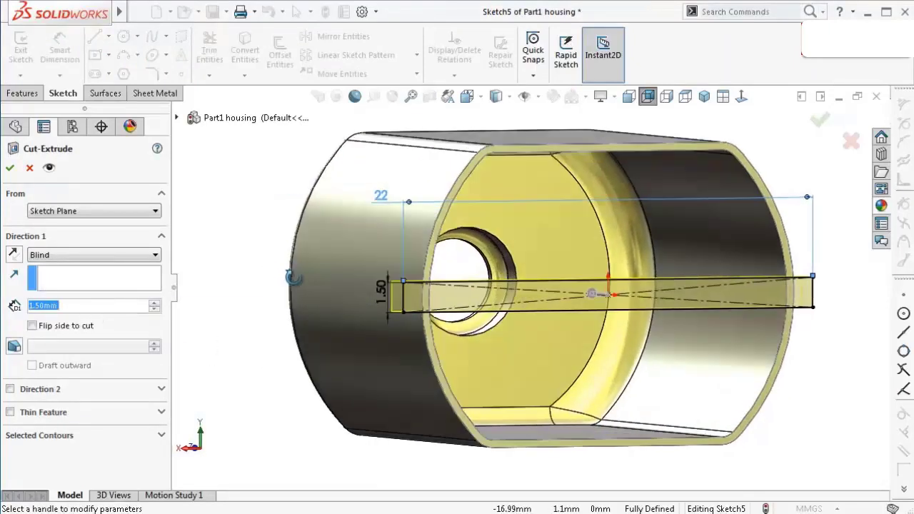
left_click(10, 168)
left_click(224, 230)
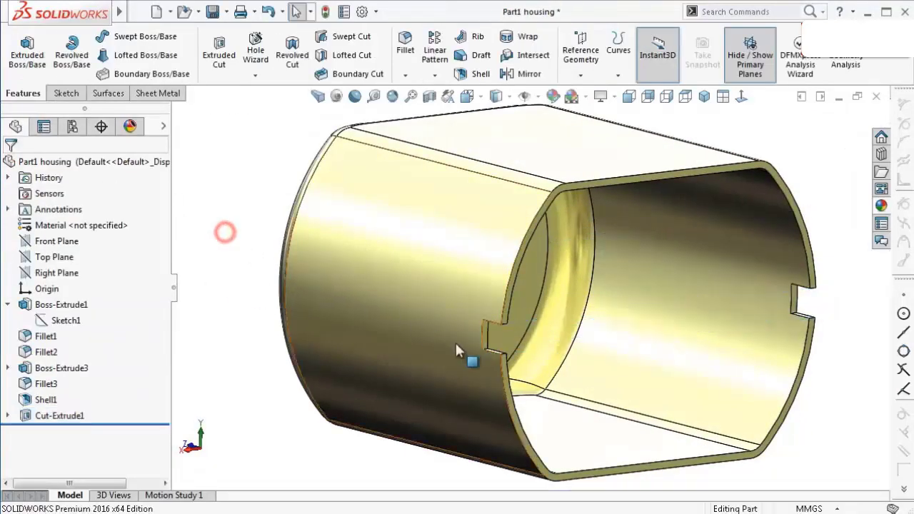
mouse_move(458, 350)
middle_mouse_down()
mouse_move(417, 295)
mouse_move(449, 325)
middle_mouse_up()
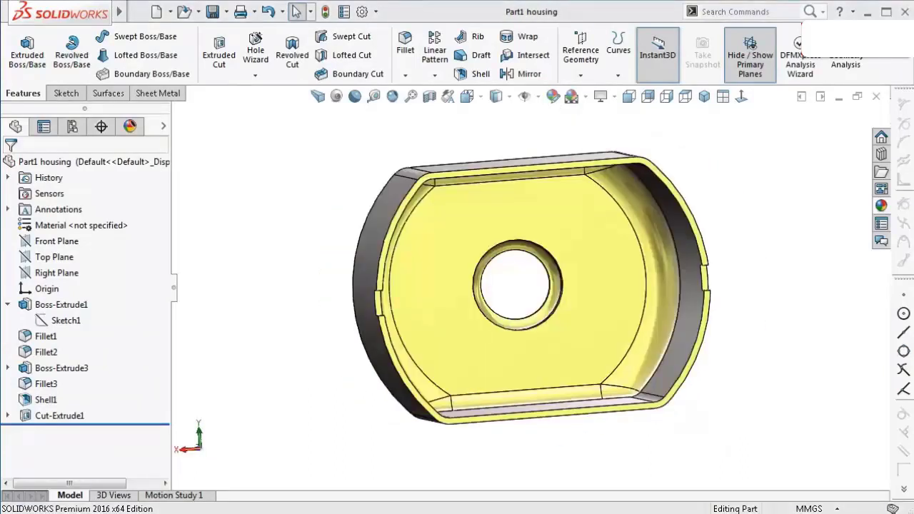
- Section the housing along the Top Plane, view it face-on, then close the section view
middle_click_drag(434, 265, 333, 231)
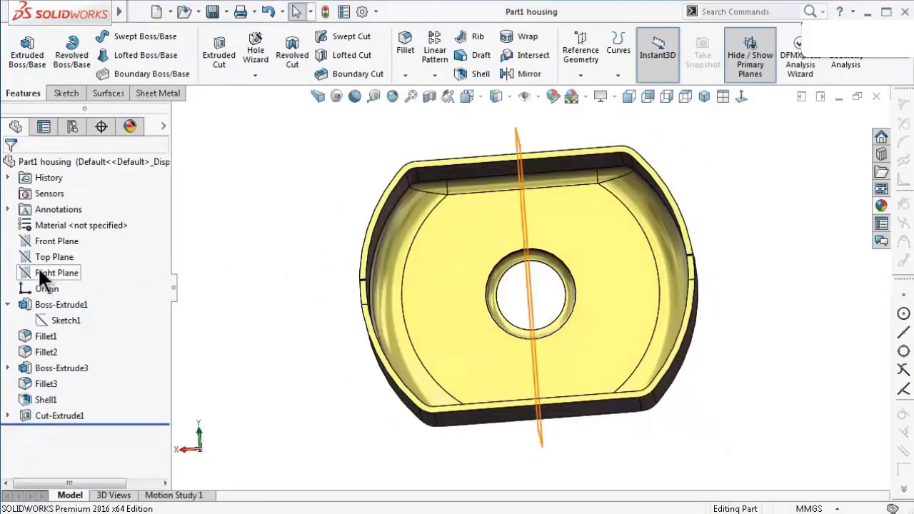
left_click(45, 255)
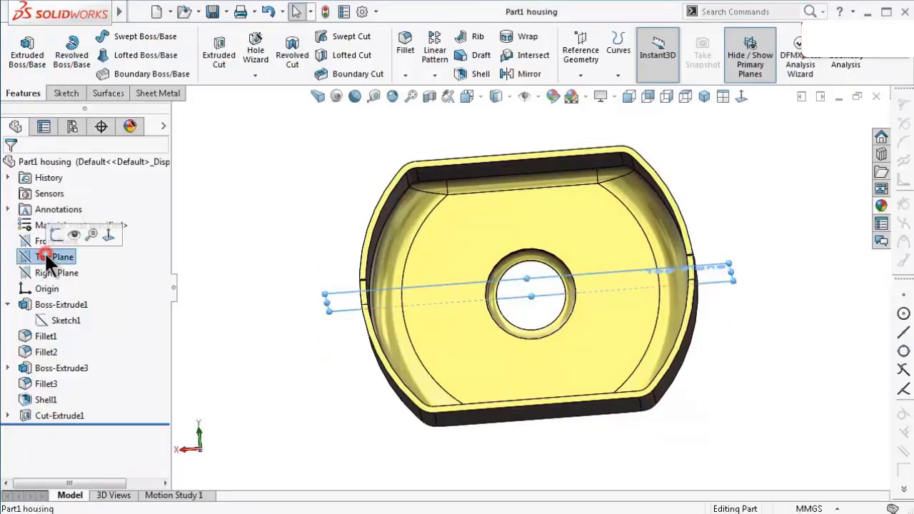
middle_click_drag(291, 270, 293, 282)
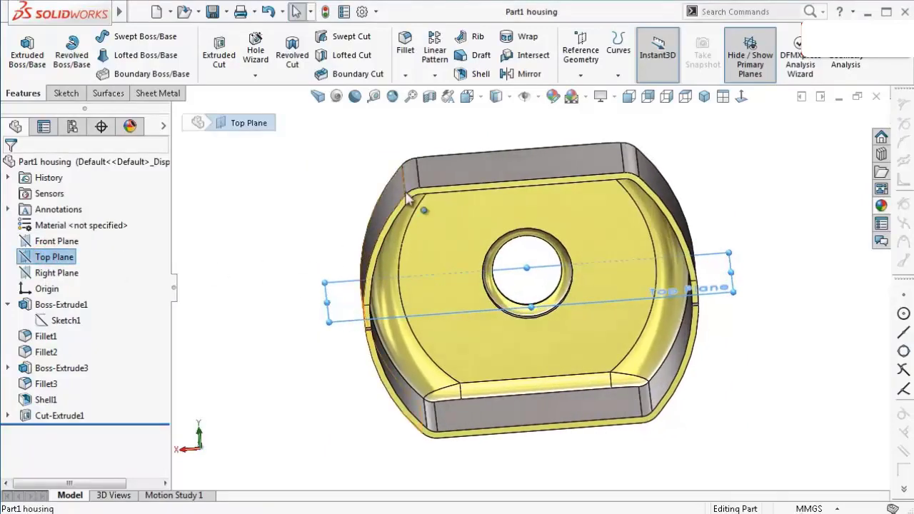
left_click(428, 98)
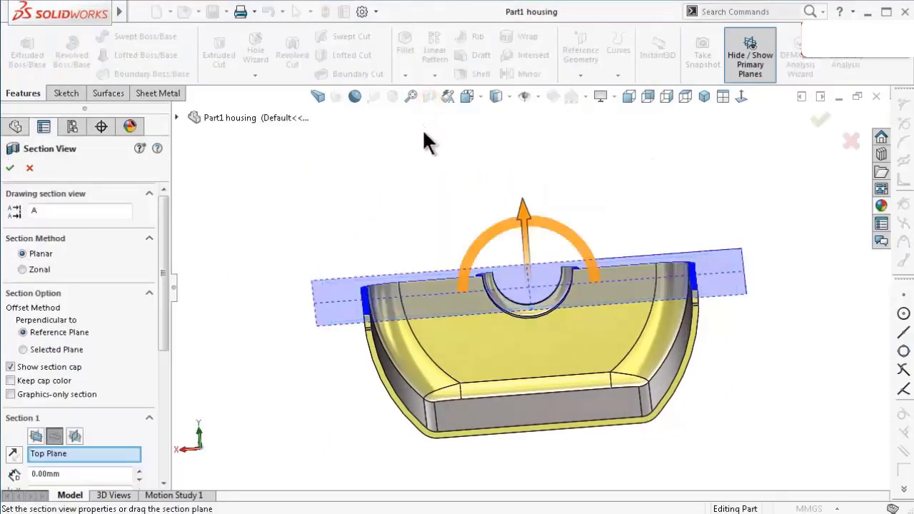
left_click(741, 97)
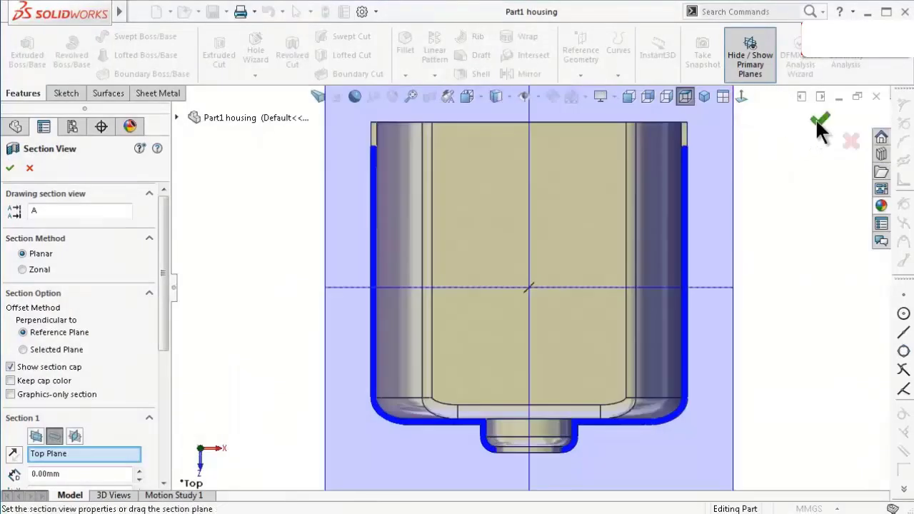
left_click(817, 119)
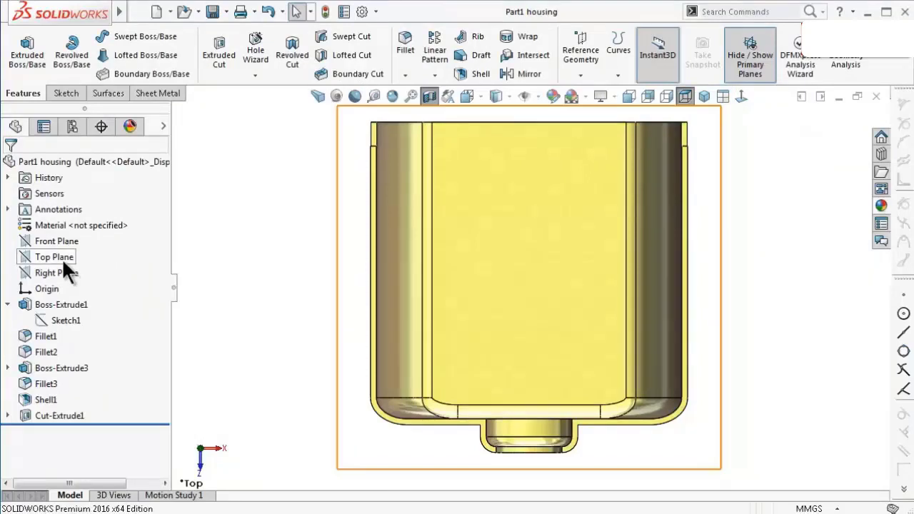
- Start a new sketch on the Top Plane and zoom in on the rim corner
left_click(64, 257)
left_click(75, 241)
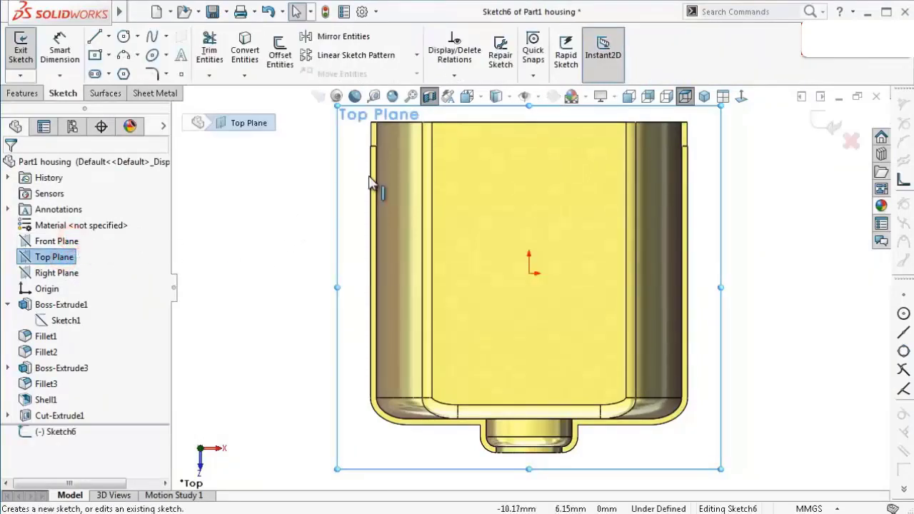
scroll(371, 183, "up", 2)
scroll(493, 221, "down", 2)
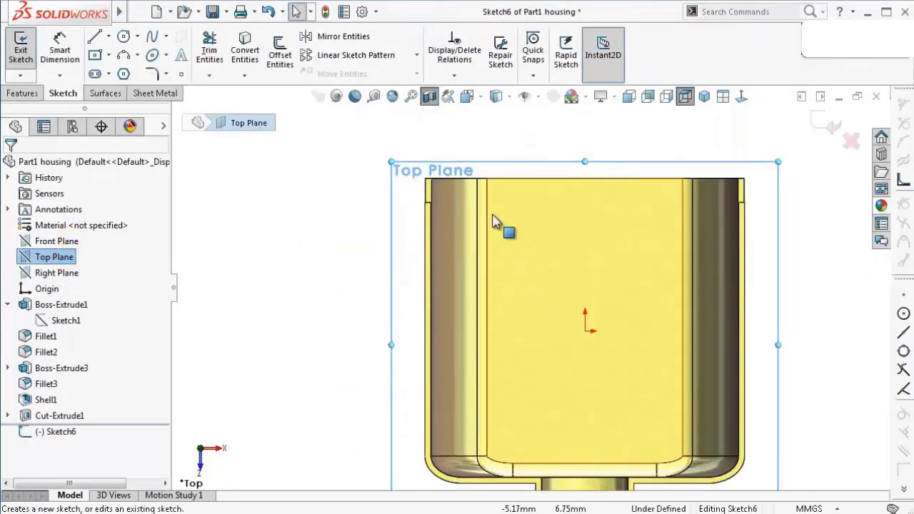
scroll(493, 222, "down", 2)
scroll(458, 207, "down", 1)
scroll(458, 209, "down", 1)
scroll(461, 214, "down", 1)
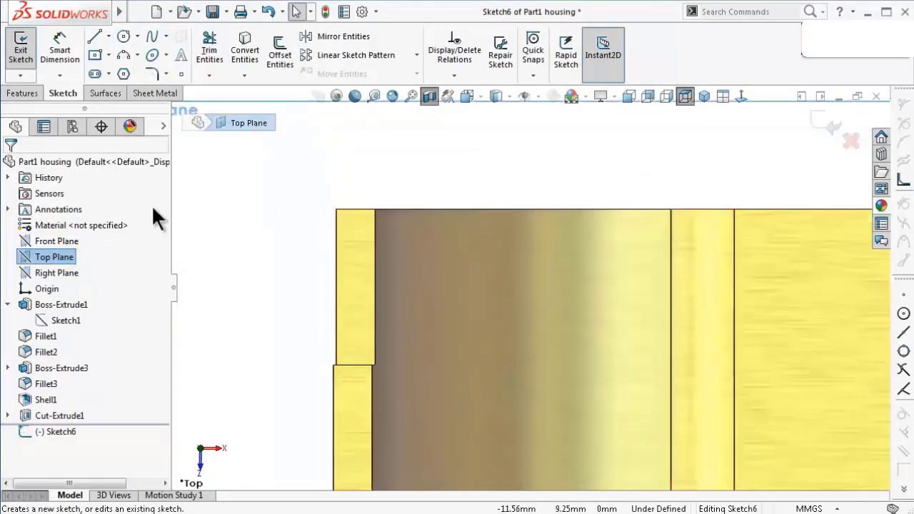
- Draw a sloped line ending in a tangent arc at the rim block corner
left_click(95, 34)
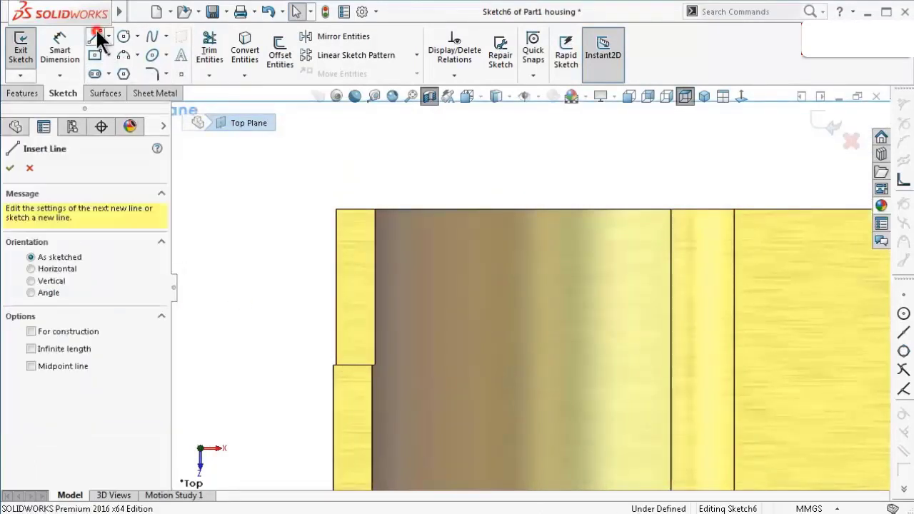
left_click(431, 301)
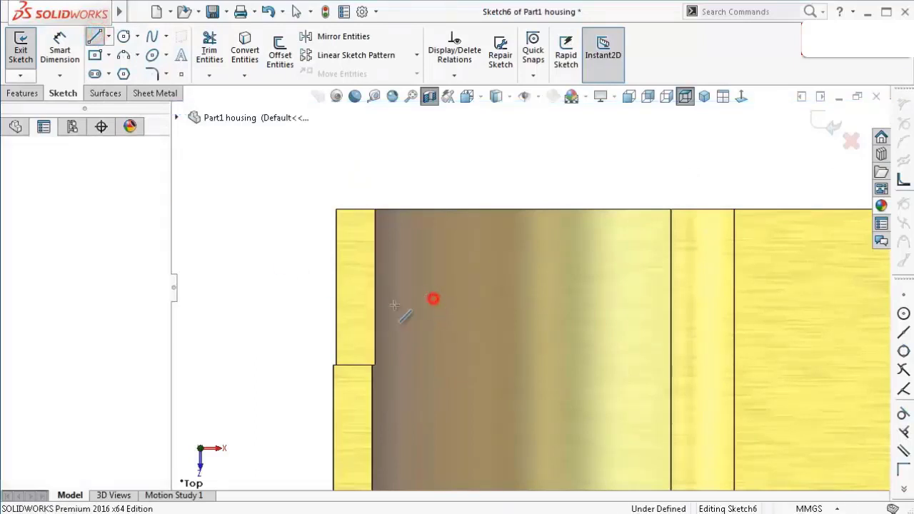
left_click(366, 321)
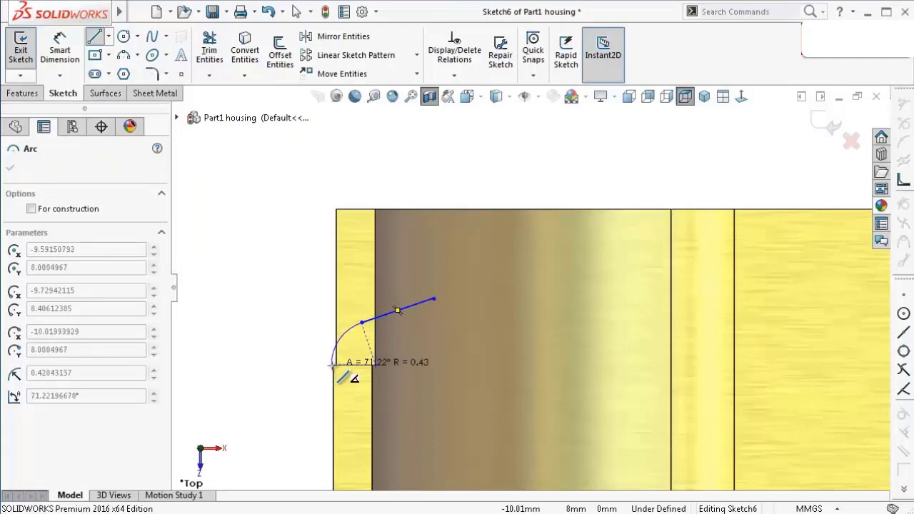
scroll(334, 345, "down", 1)
scroll(385, 350, "down", 3)
scroll(386, 350, "down", 2)
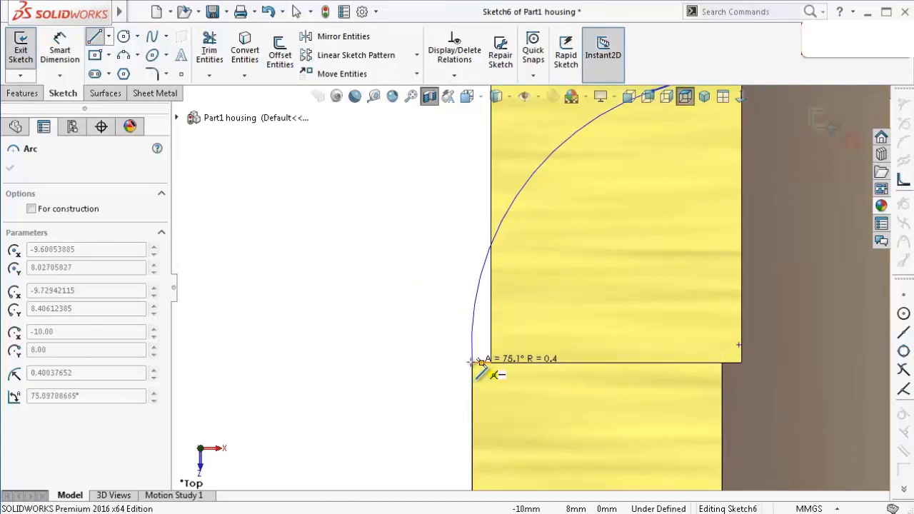
left_click(472, 362)
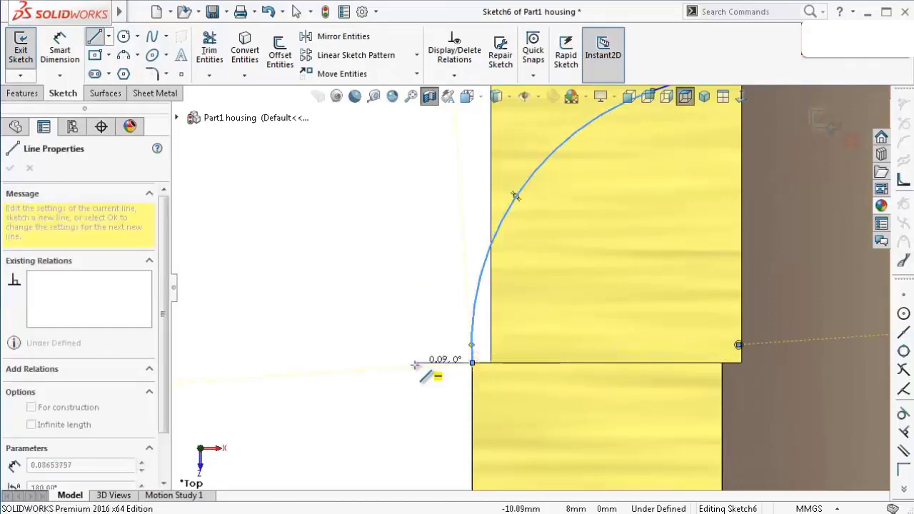
key("Escape")
scroll(500, 322, "up", 3)
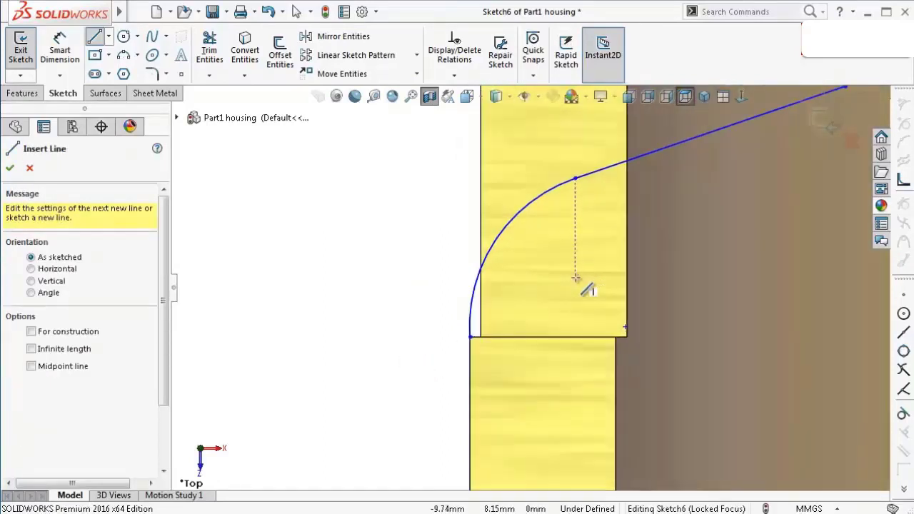
key("Escape")
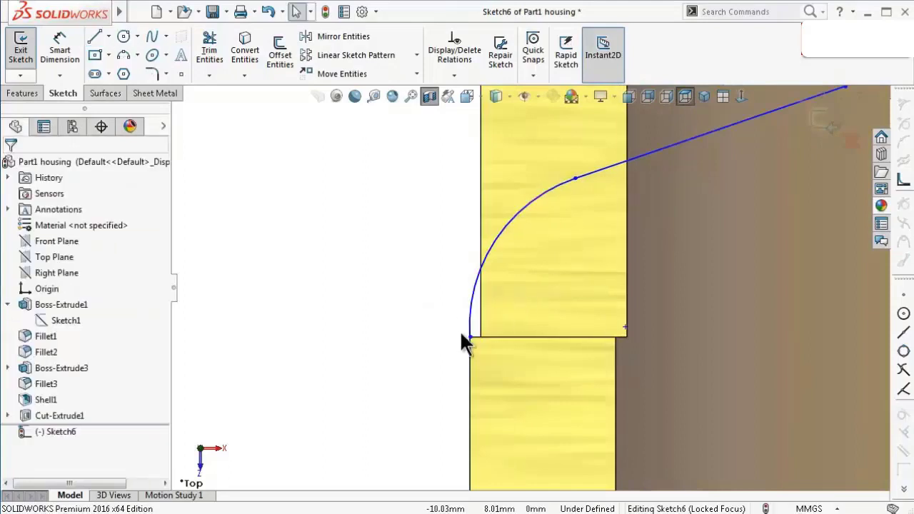
- Dimension the tangent arc's radius to 0.75 mm
key("s")
left_click(493, 294)
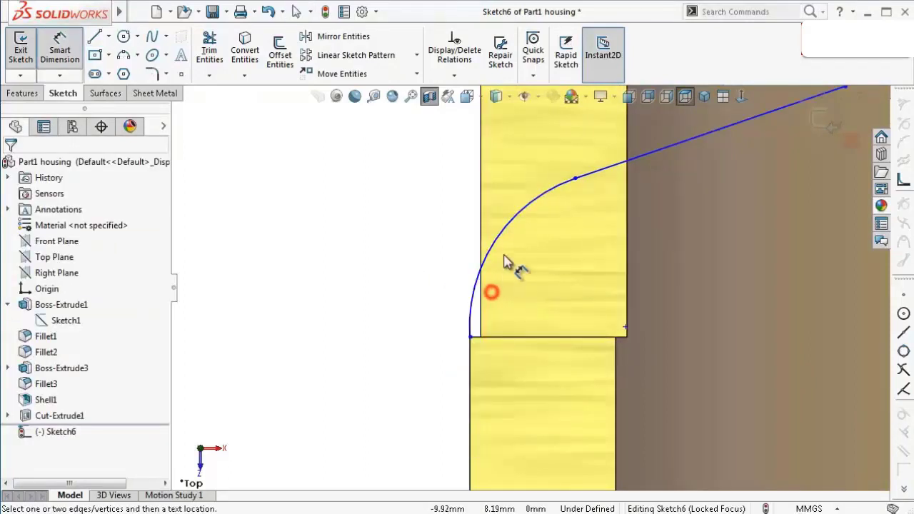
left_click(504, 240)
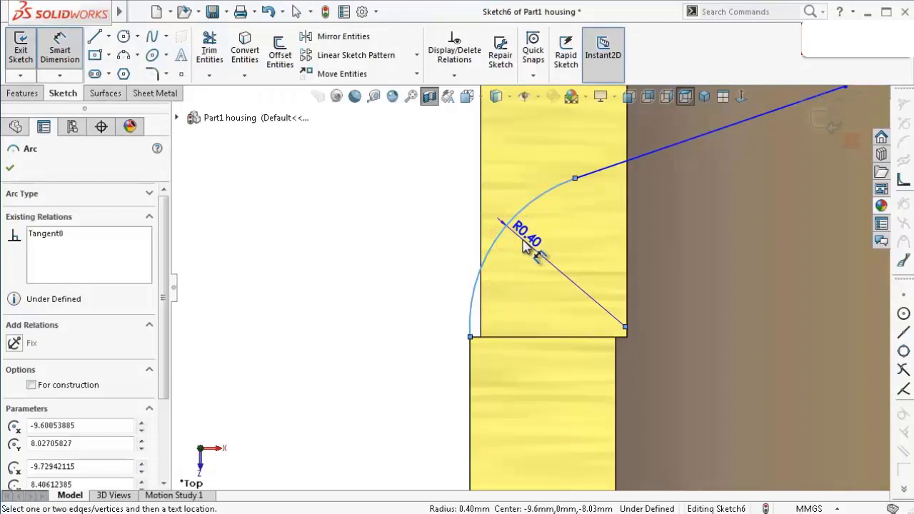
left_click(523, 241)
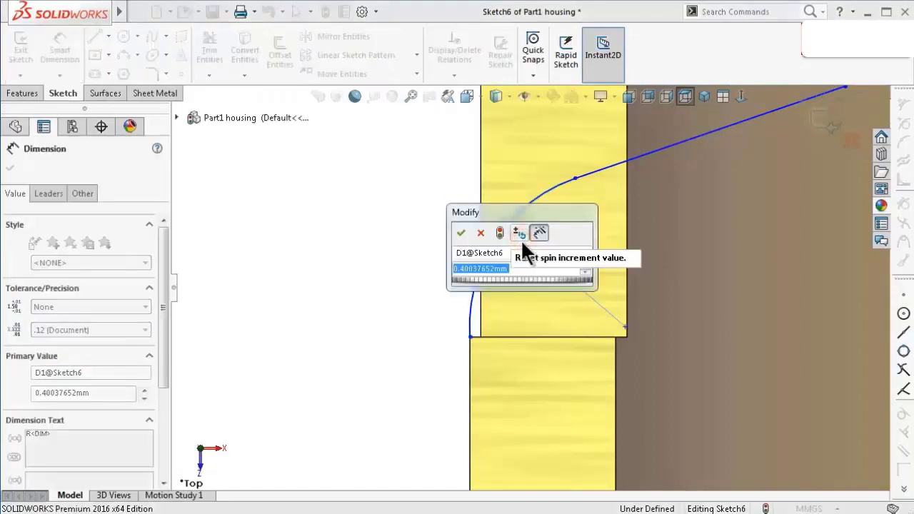
type("0.75")
key("Return")
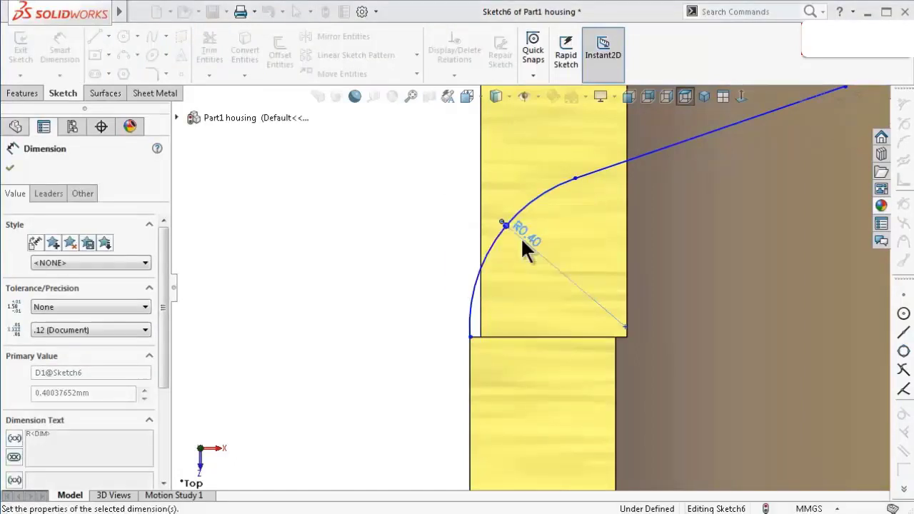
scroll(614, 250, "up", 3)
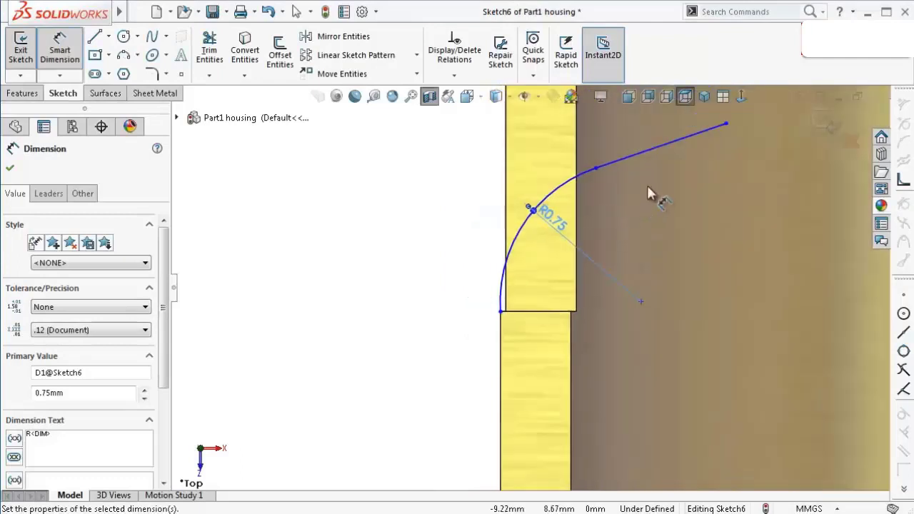
key("z")
left_click(613, 199)
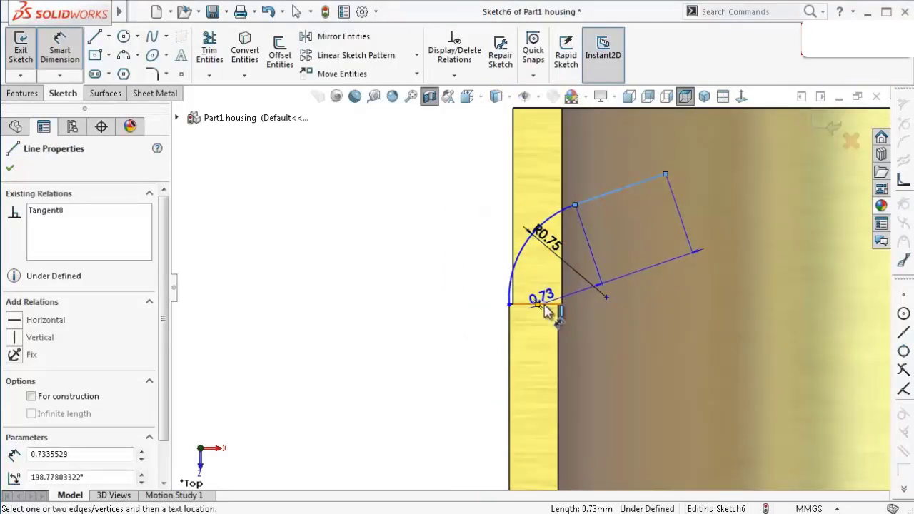
- Give the sloped line leaving the R0.75 arc a 1.25 mm length dimension
left_click(545, 305)
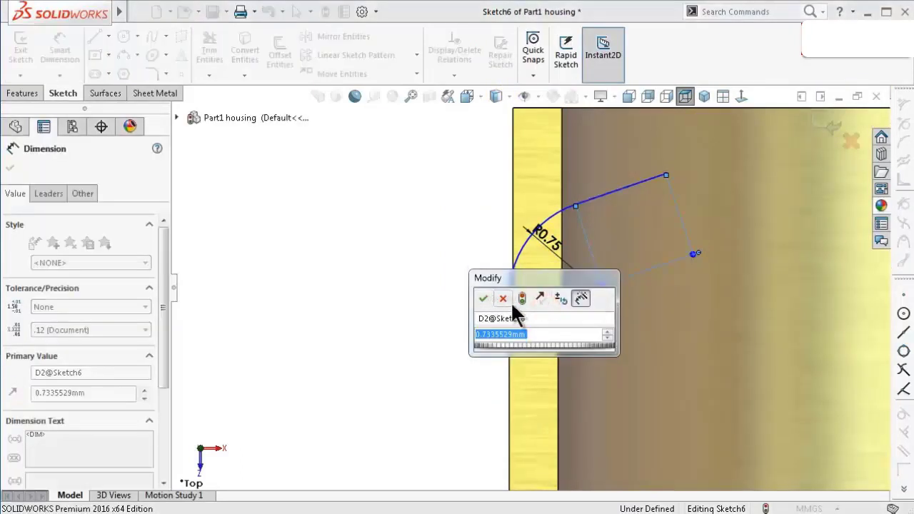
left_click(503, 298)
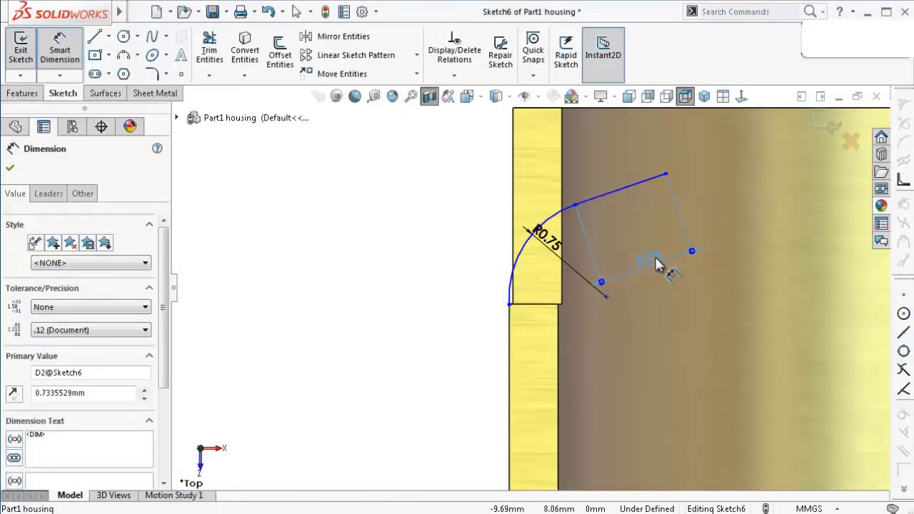
left_click(656, 259)
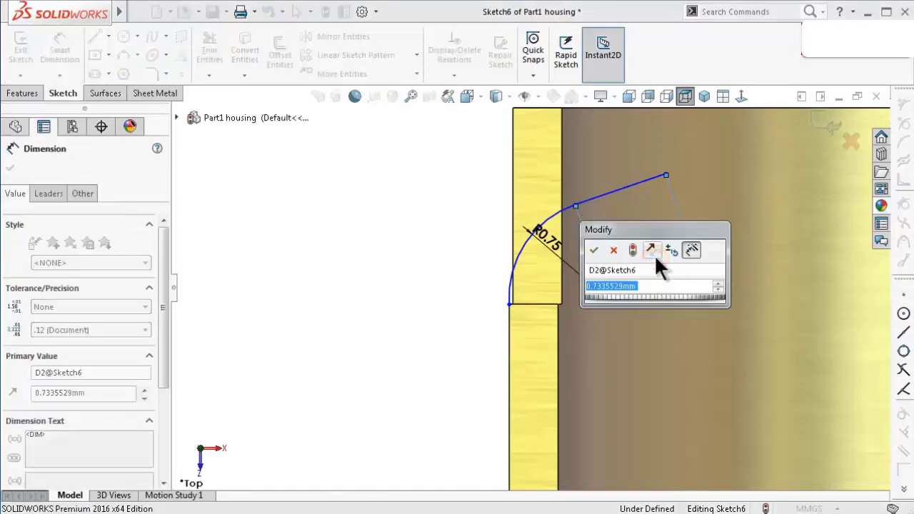
type("1")
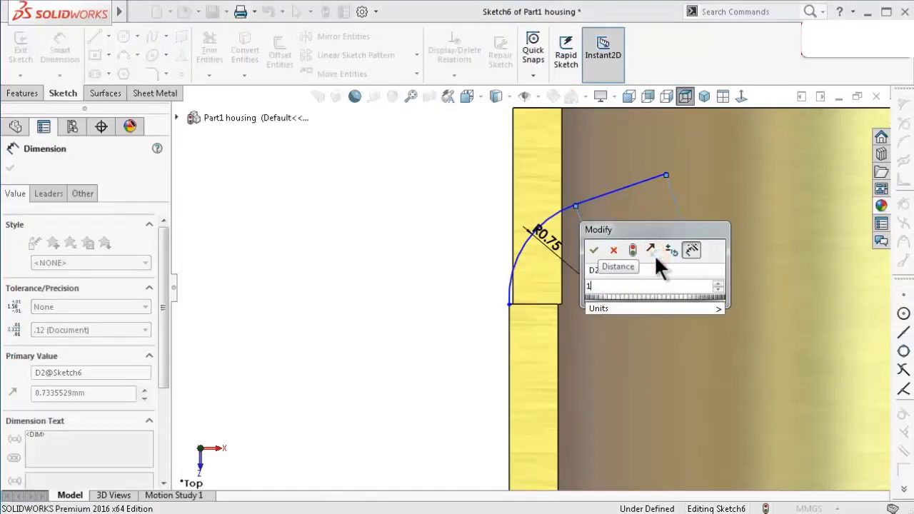
type(".")
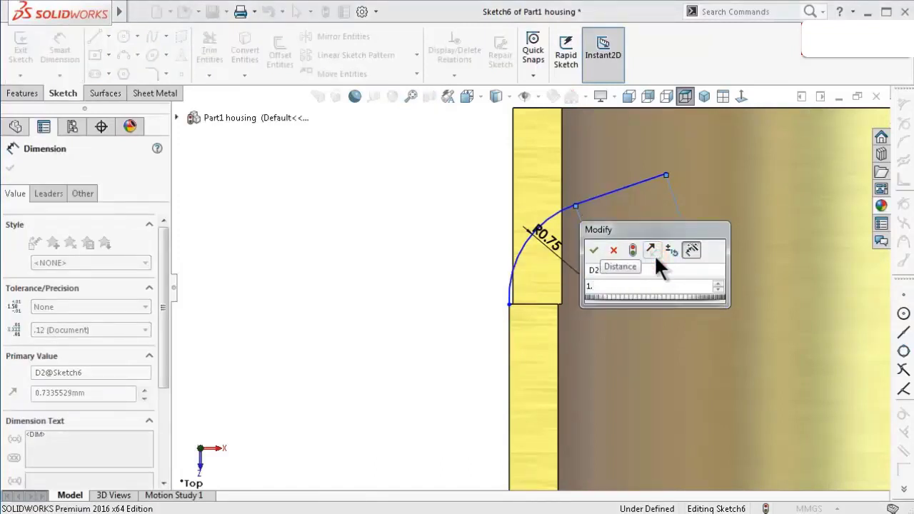
type("25")
key("Return")
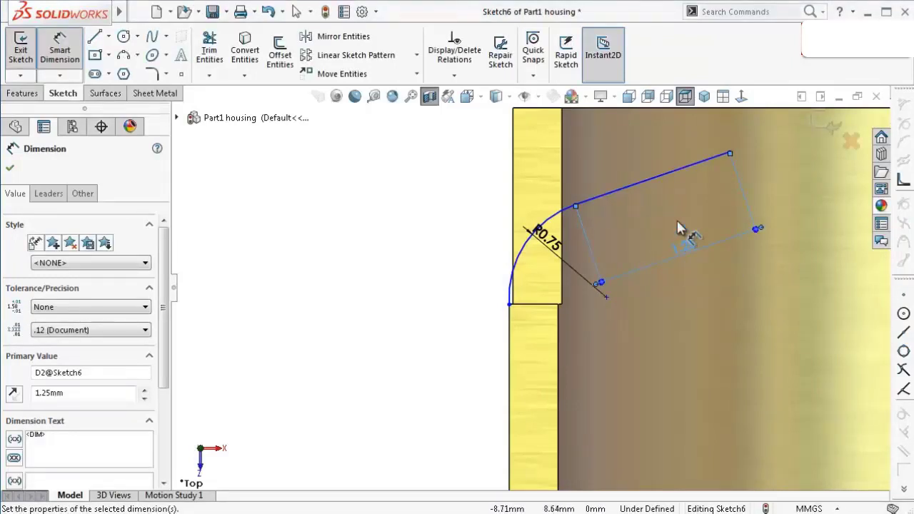
left_click(362, 204)
- Set a 16° angle between the tab line and bottom edge, moving the dimension clear
scroll(684, 266, "down", 3)
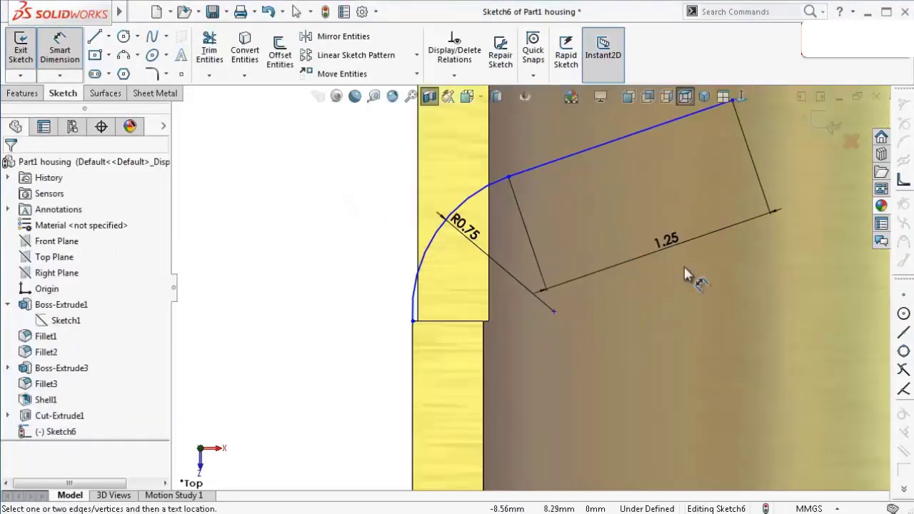
left_click(582, 151)
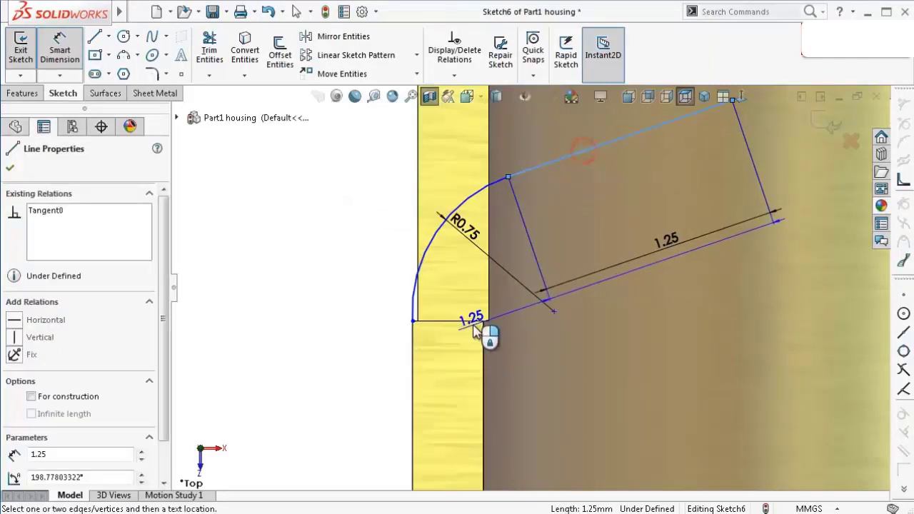
left_click(473, 321)
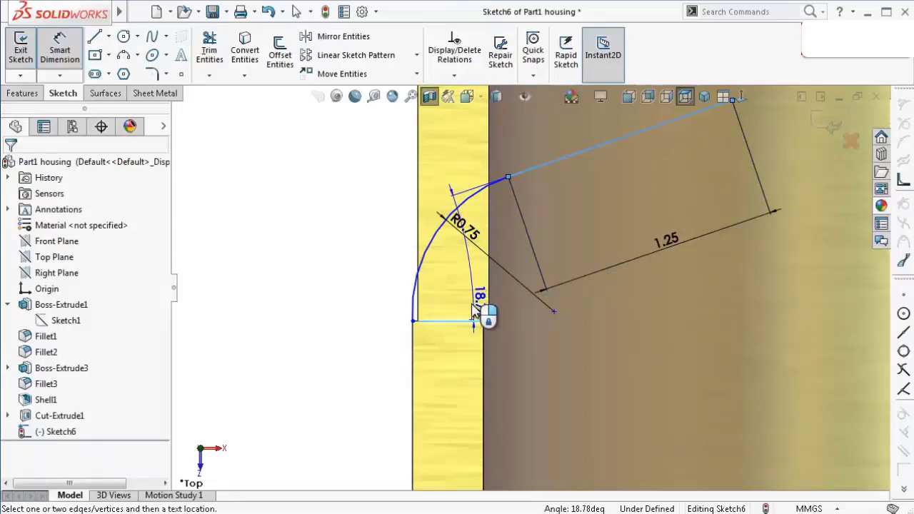
left_click(470, 304)
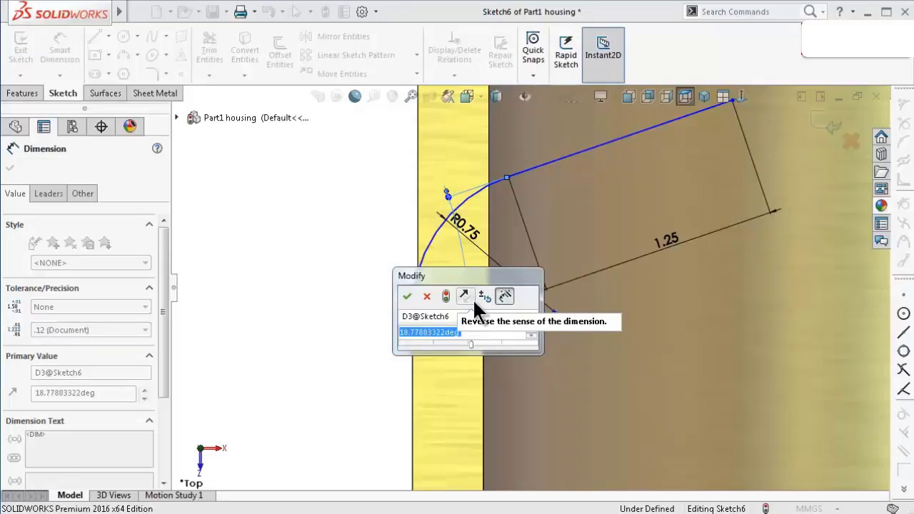
type("16")
key("Return")
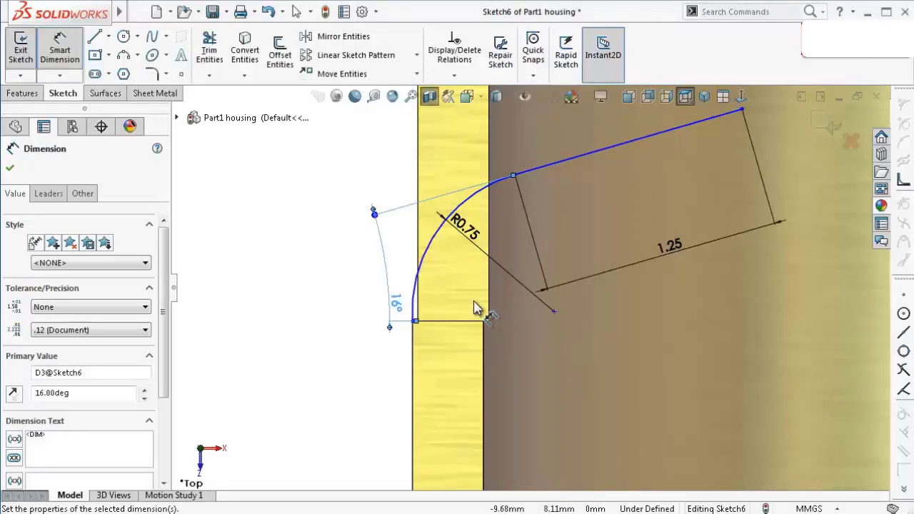
left_click_drag(393, 300, 657, 303)
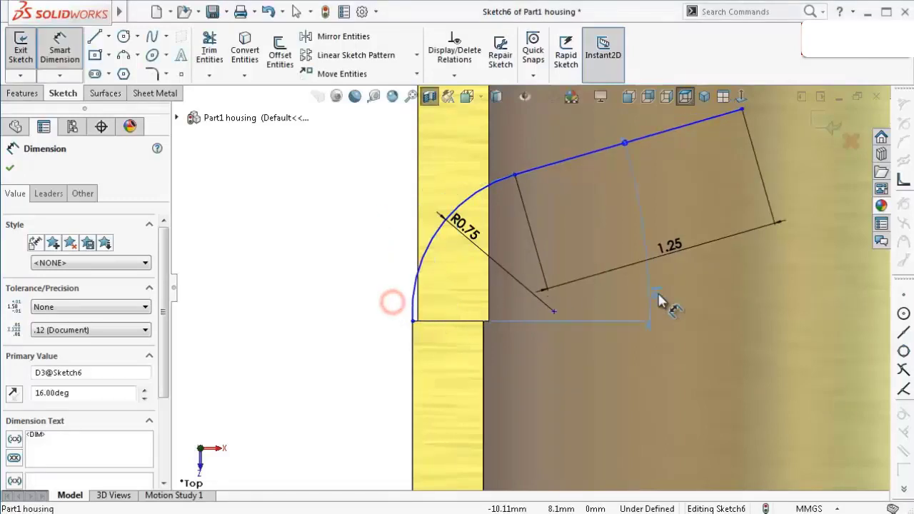
left_click(317, 260)
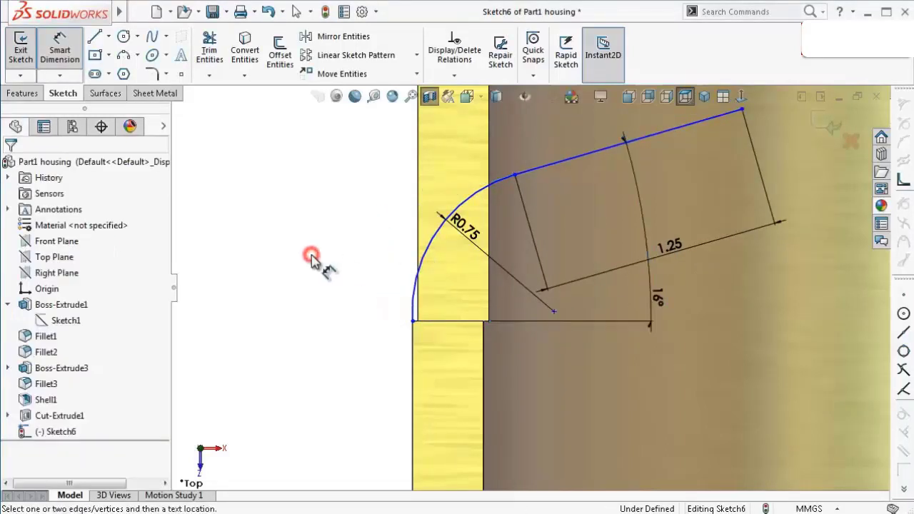
- Check the R0.75 arc, its lower endpoint and the angled tab line by selecting them
key("Escape")
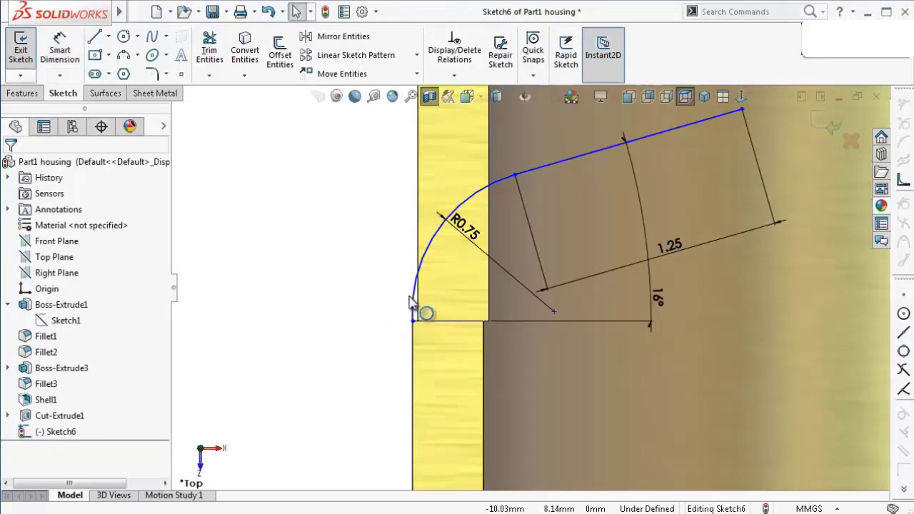
left_click(413, 298)
left_click(414, 325)
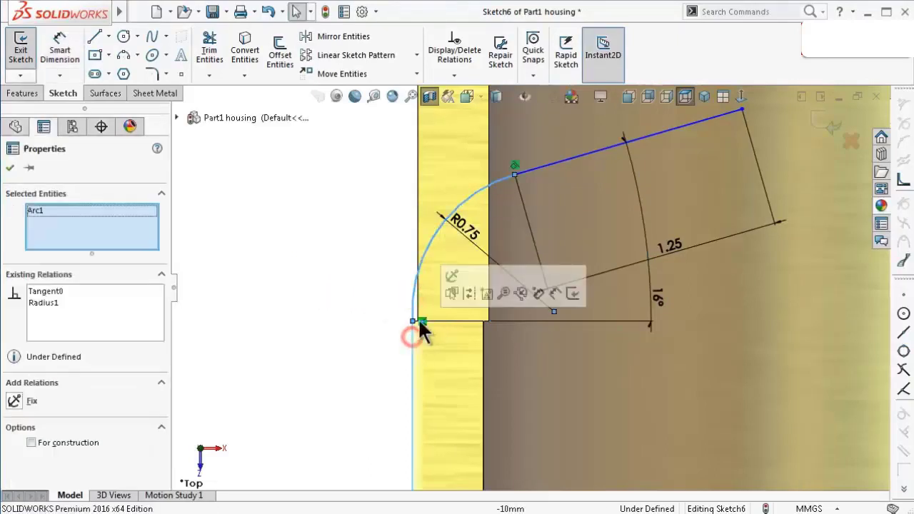
left_click(288, 274)
scroll(587, 247, "up", 2)
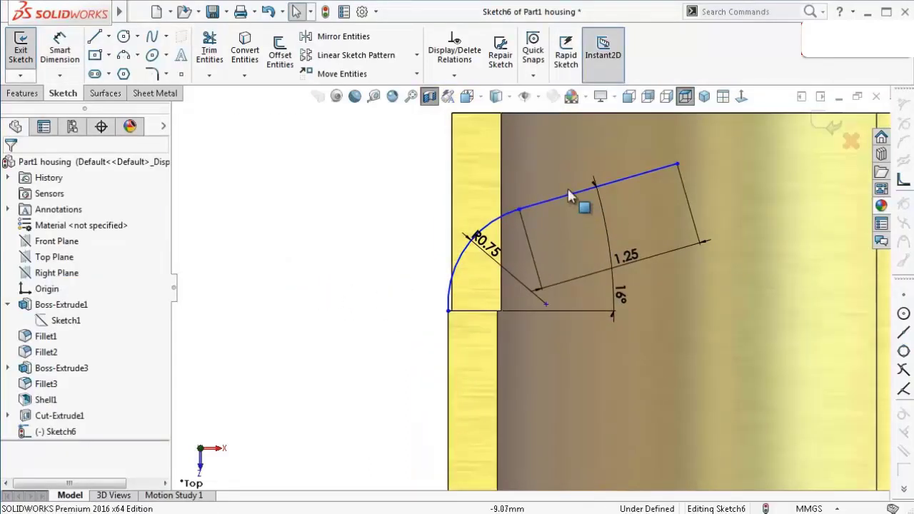
left_click(565, 190)
left_click(508, 218, "ctrl")
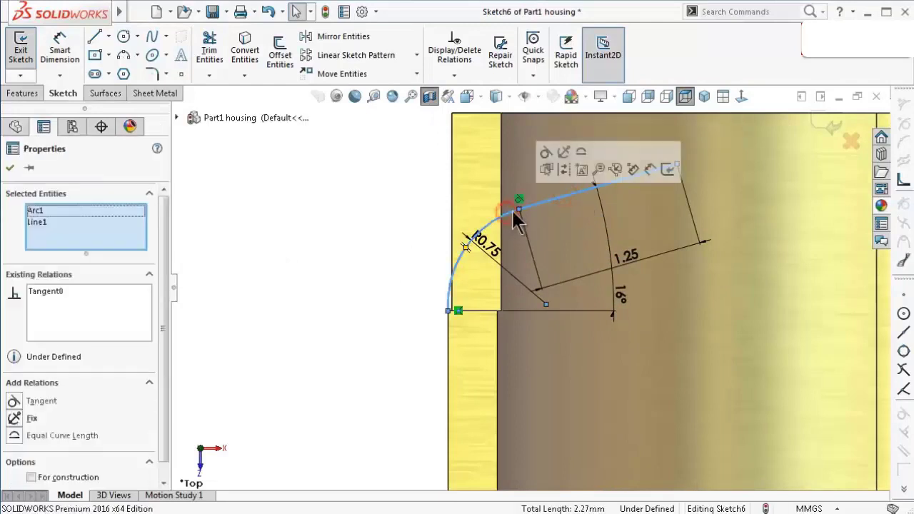
left_click(385, 179)
scroll(469, 327, "down", 2)
scroll(450, 304, "up", 1)
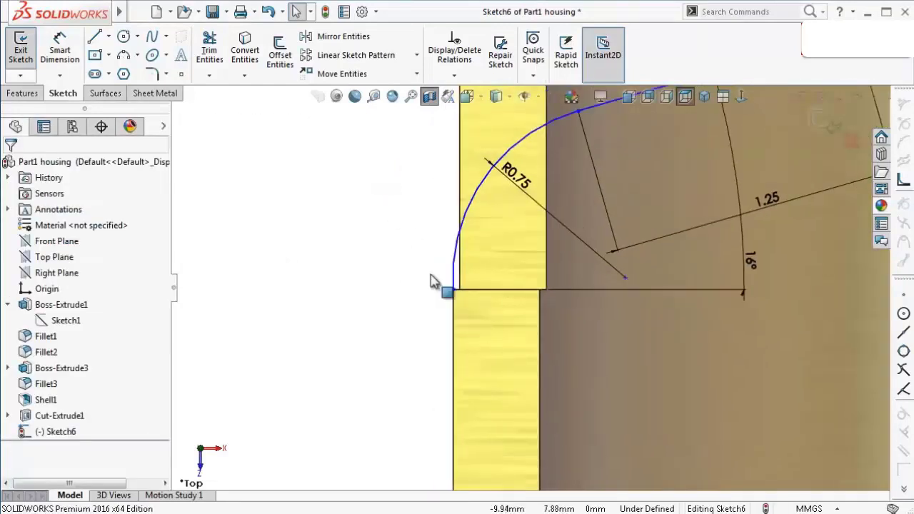
- Draw a vertical centerline running down from the arc's lower endpoint
left_click(111, 35)
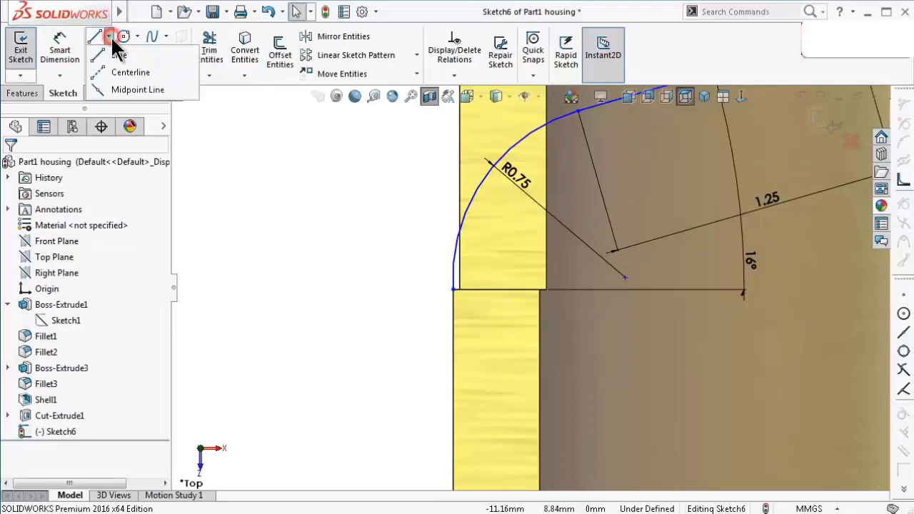
left_click(123, 73)
left_click(453, 289)
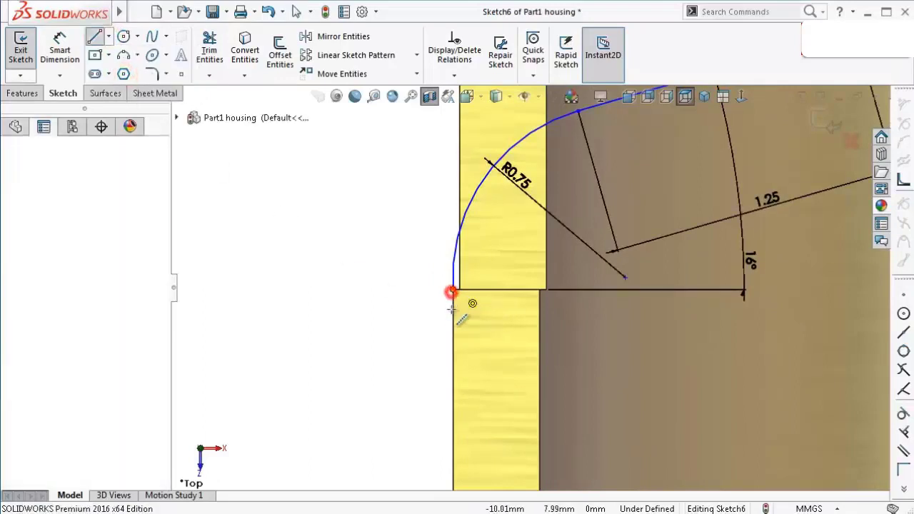
double_click(451, 336)
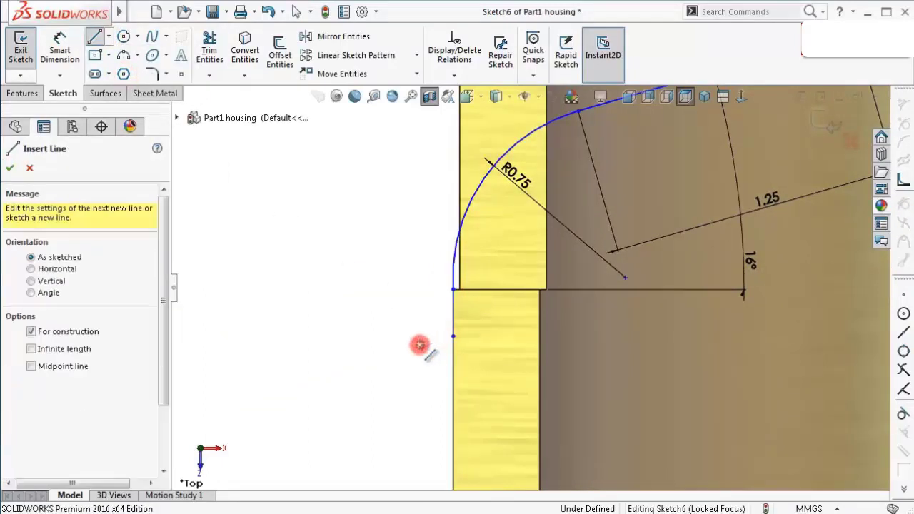
key("Escape")
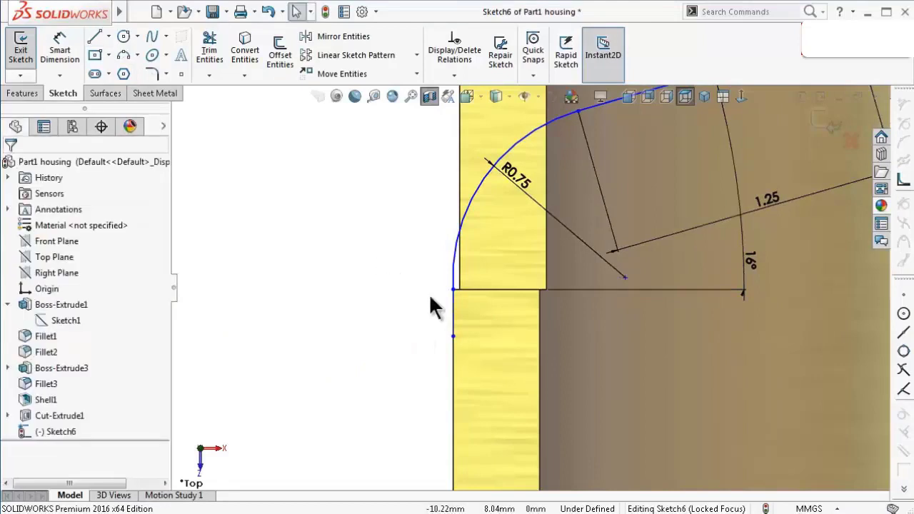
- Select the new centerline together with the R0.75 arc
scroll(431, 306, "down", 3)
left_click(521, 367)
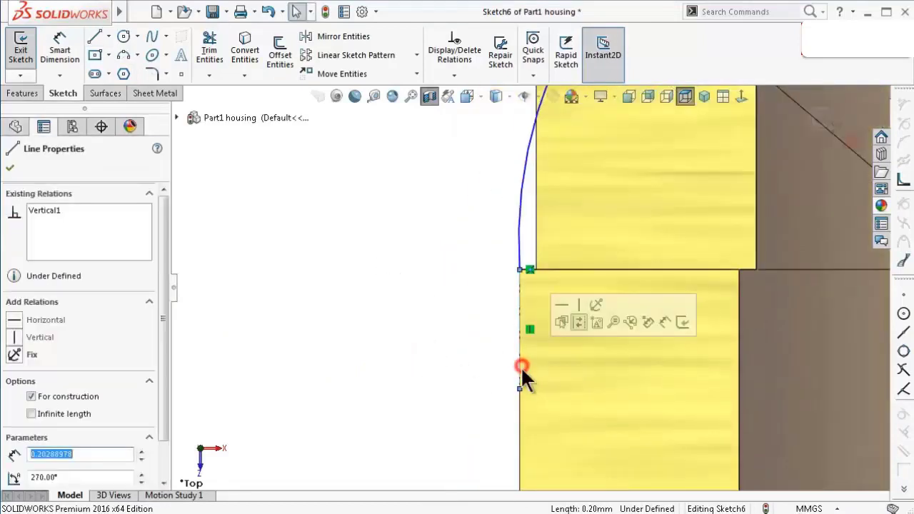
left_click(520, 414)
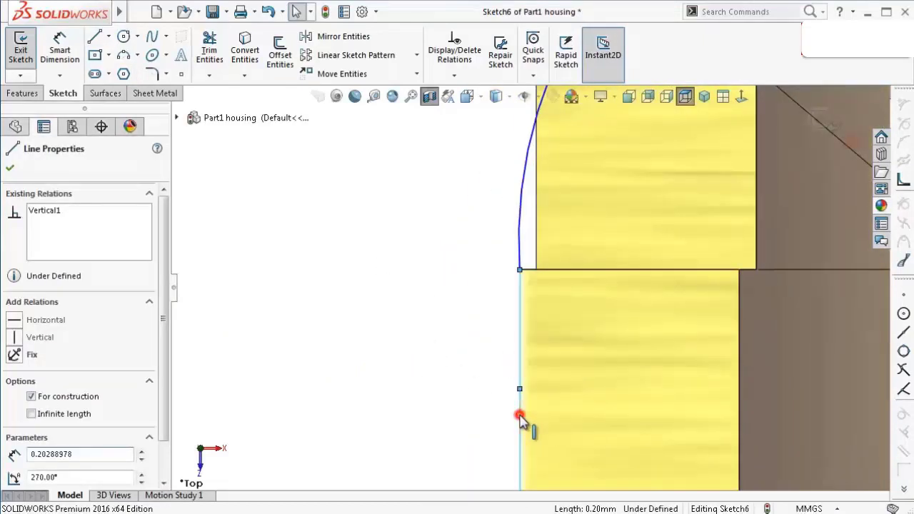
left_click(447, 364)
left_click(519, 256)
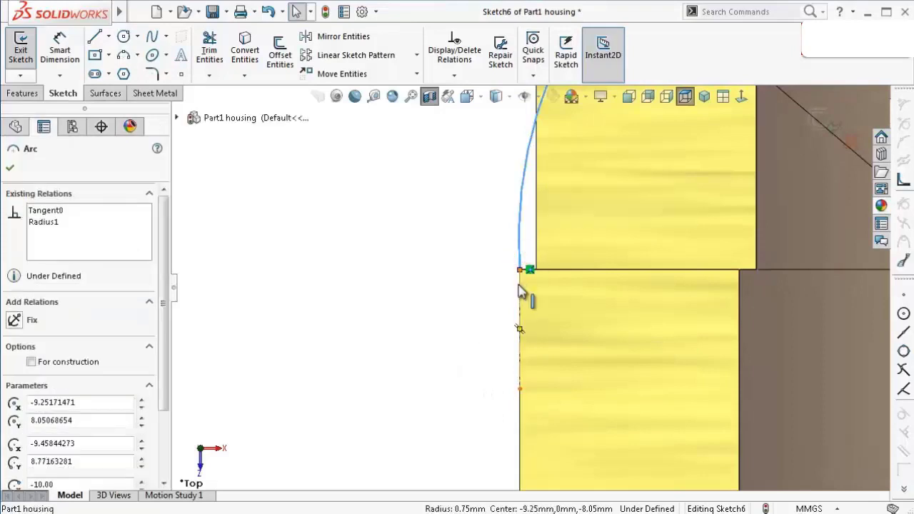
left_click(519, 282, "ctrl")
- Dimension the arc's lower endpoint 10 mm horizontally from the part origin
left_click(447, 218)
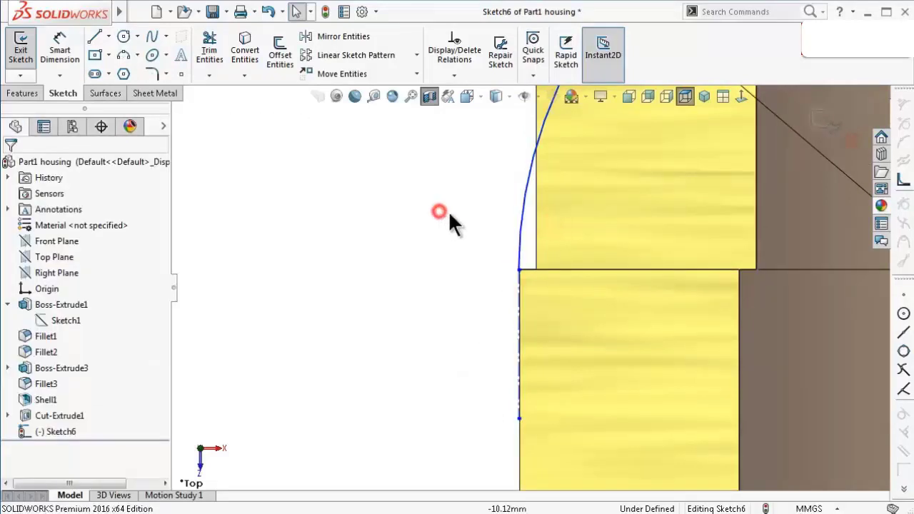
scroll(461, 216, "up", 2)
scroll(529, 250, "up", 2)
scroll(579, 285, "up", 1)
scroll(579, 298, "up", 2)
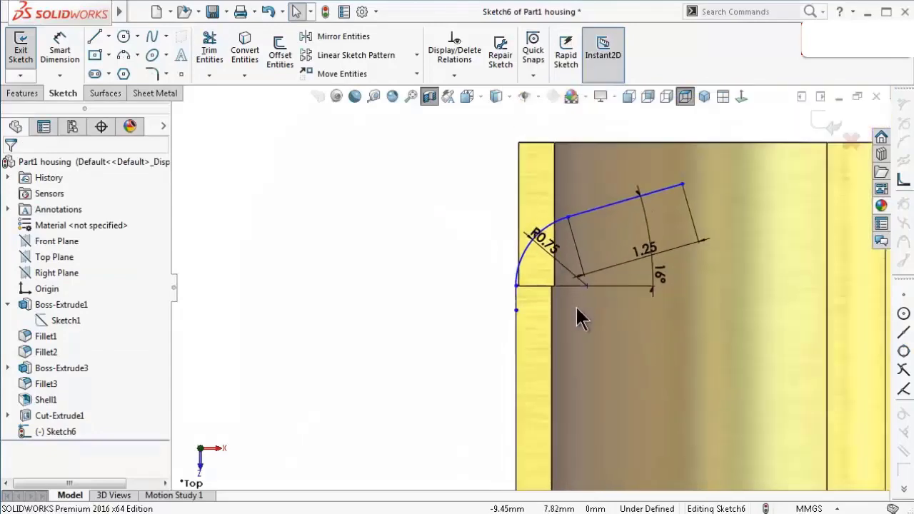
scroll(577, 312, "up", 2)
scroll(622, 353, "up", 1)
scroll(618, 394, "up", 1)
scroll(599, 422, "up", 1)
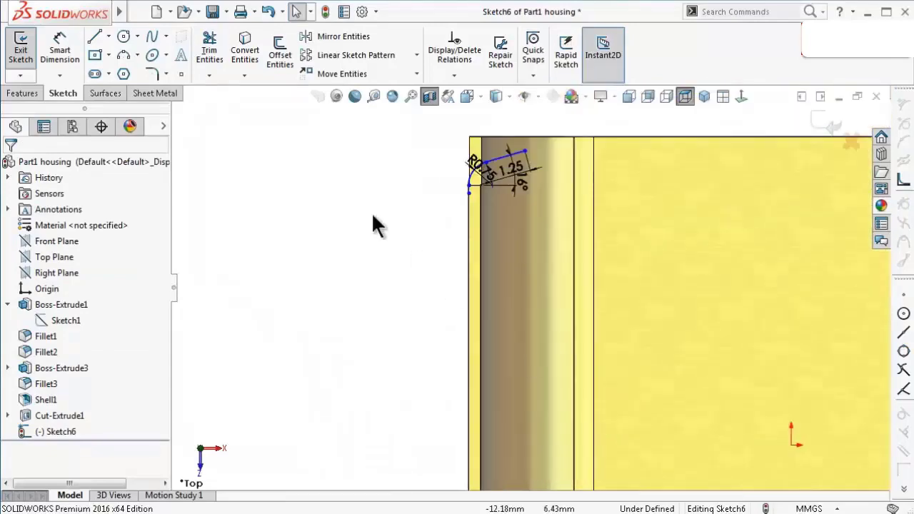
left_click(61, 47)
scroll(490, 224, "down", 3)
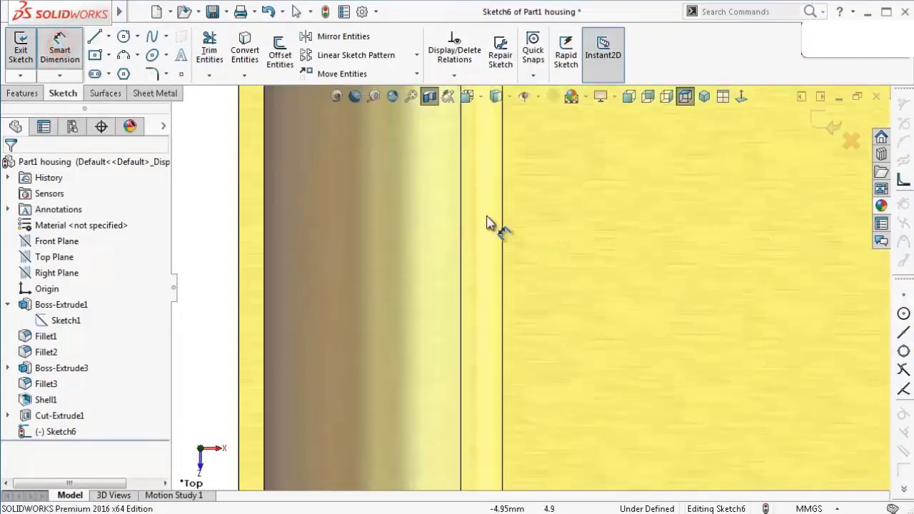
scroll(392, 183, "up", 2)
scroll(380, 178, "down", 1)
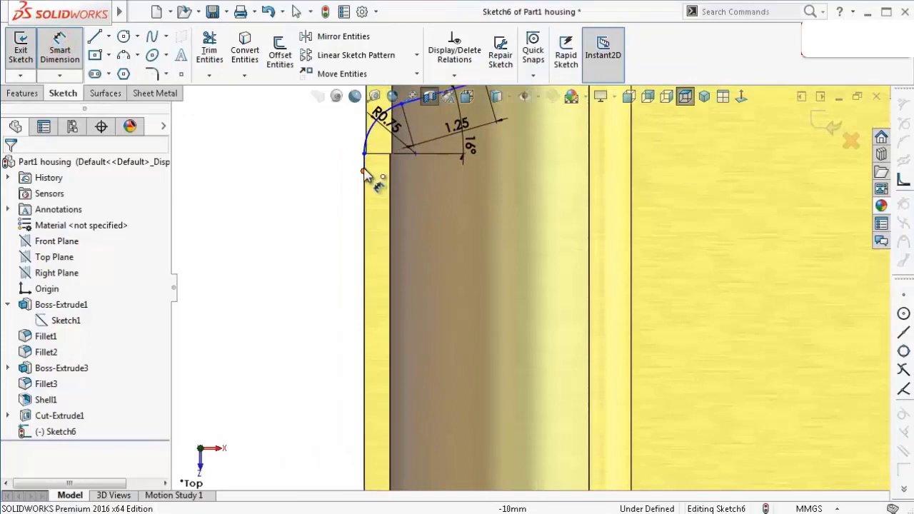
left_click(364, 173)
scroll(581, 265, "up", 2)
scroll(714, 439, "up", 1)
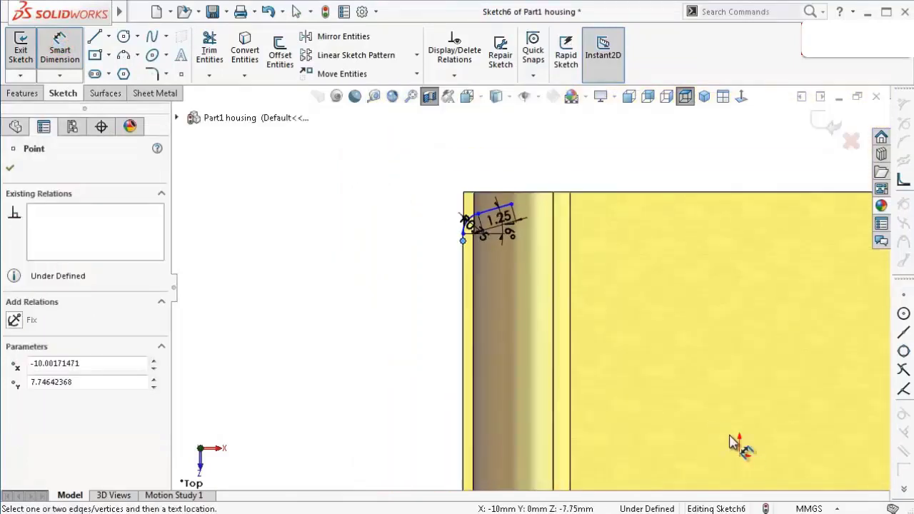
left_click(741, 457)
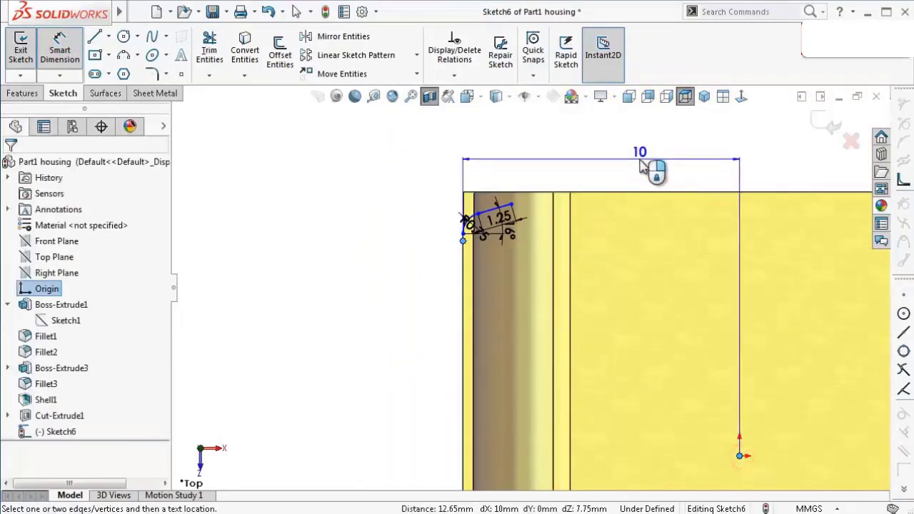
left_click(653, 162)
left_click(577, 153)
left_click(404, 164)
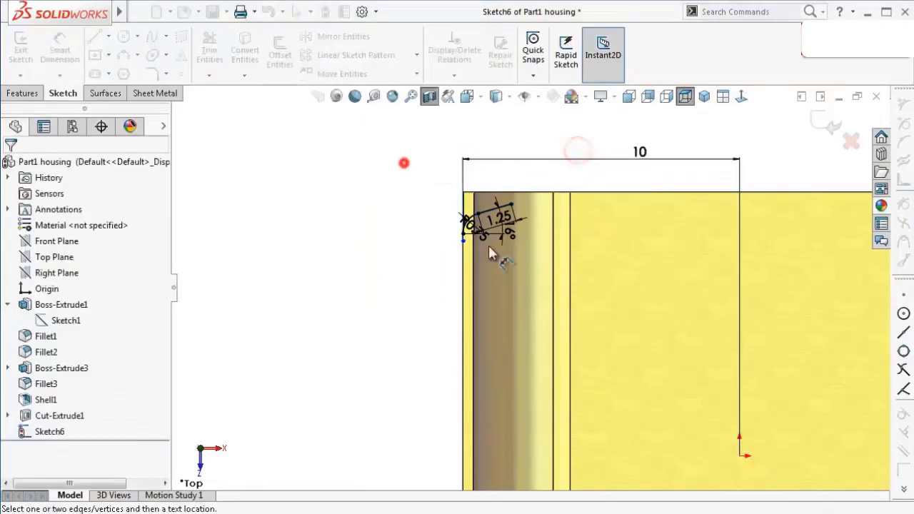
- Add a 0.25 mm vertical dimension from the arc's lower endpoint to the point below
scroll(517, 248, "down", 2)
scroll(460, 200, "down", 2)
scroll(301, 254, "down", 1)
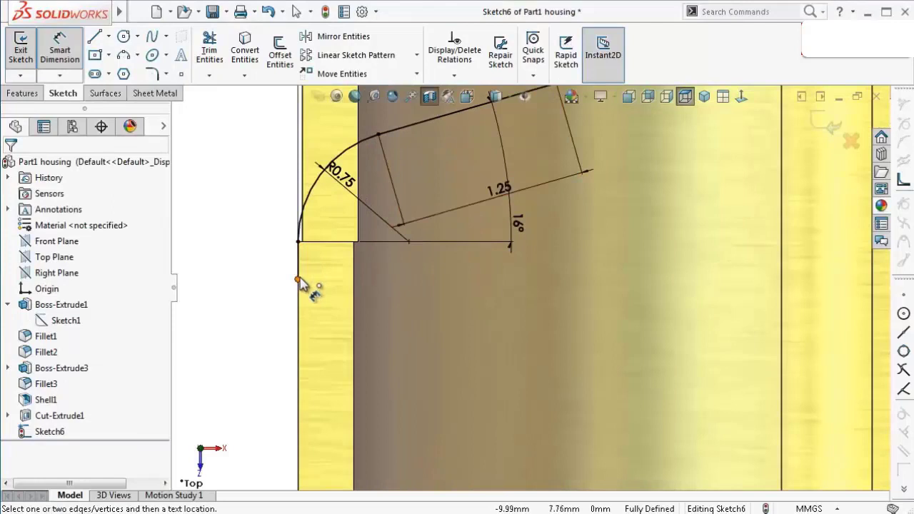
left_click(299, 279)
left_click(298, 243)
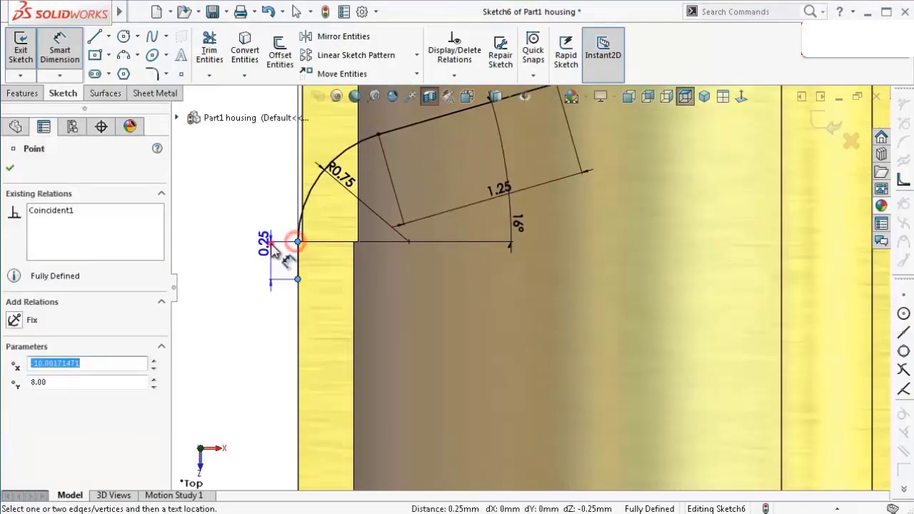
left_click(271, 244)
left_click(209, 237)
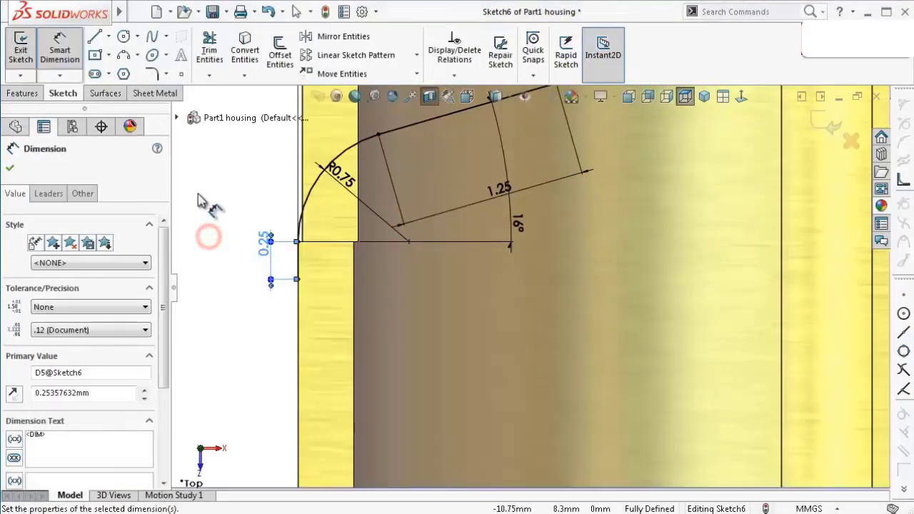
left_click(250, 250)
scroll(433, 212, "up", 3)
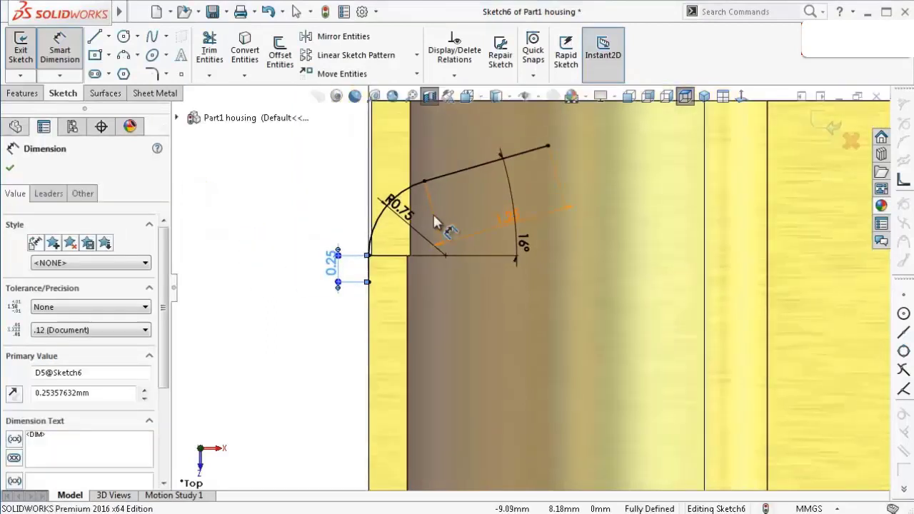
scroll(671, 353, "up", 1)
scroll(680, 366, "down", 1)
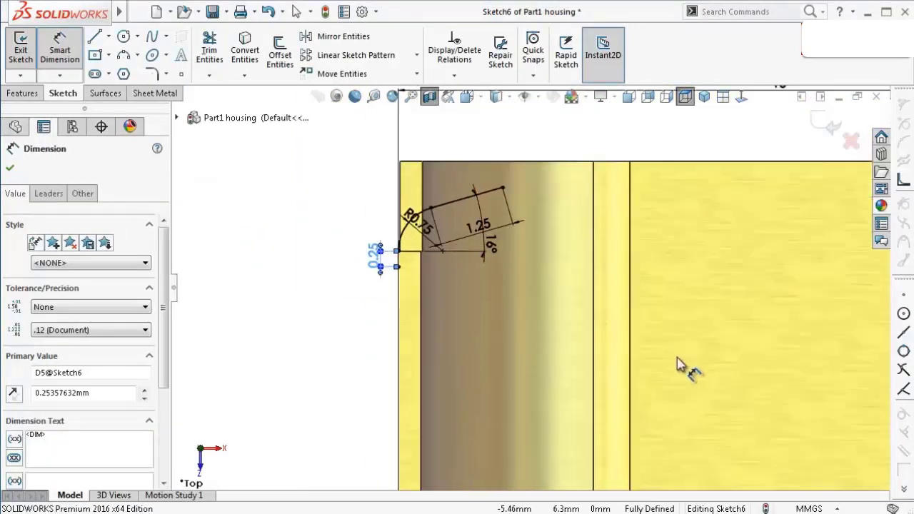
scroll(707, 361, "up", 1)
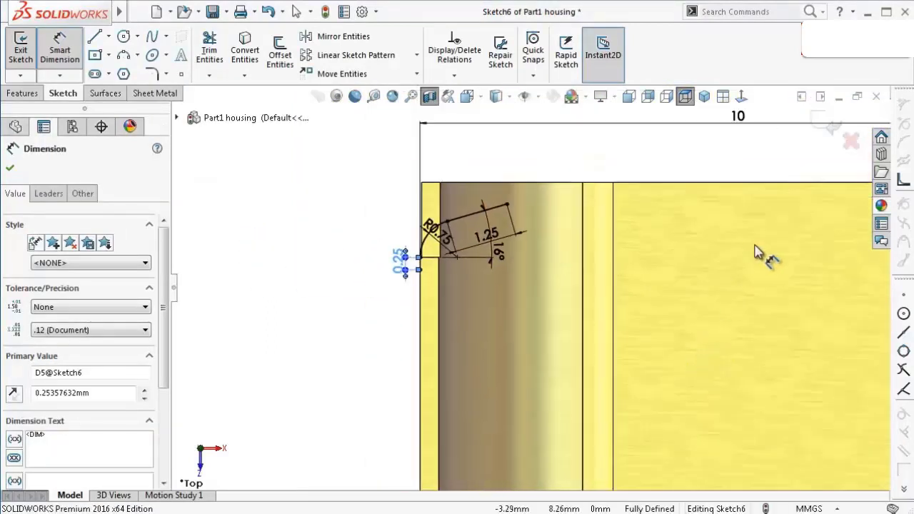
scroll(755, 257, "up", 1)
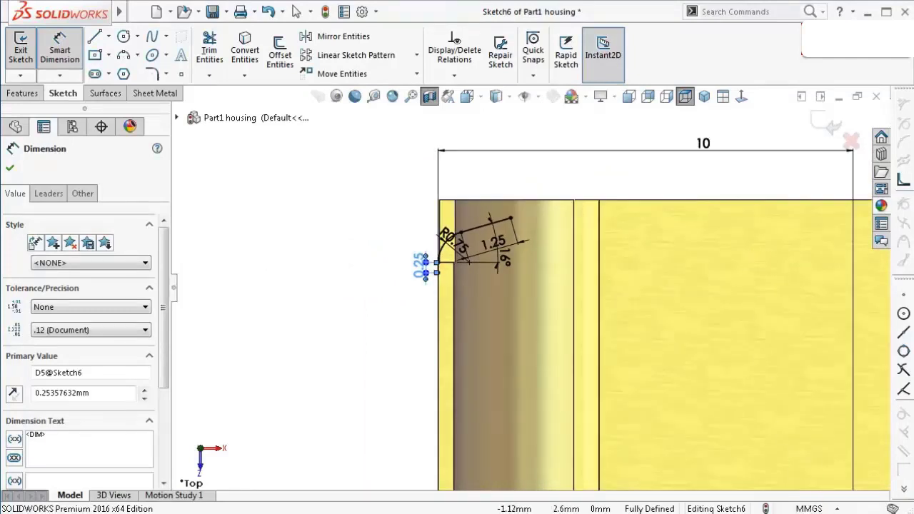
- Draw a vertical centerline from low on the face up to the housing's top edge
left_click(108, 36)
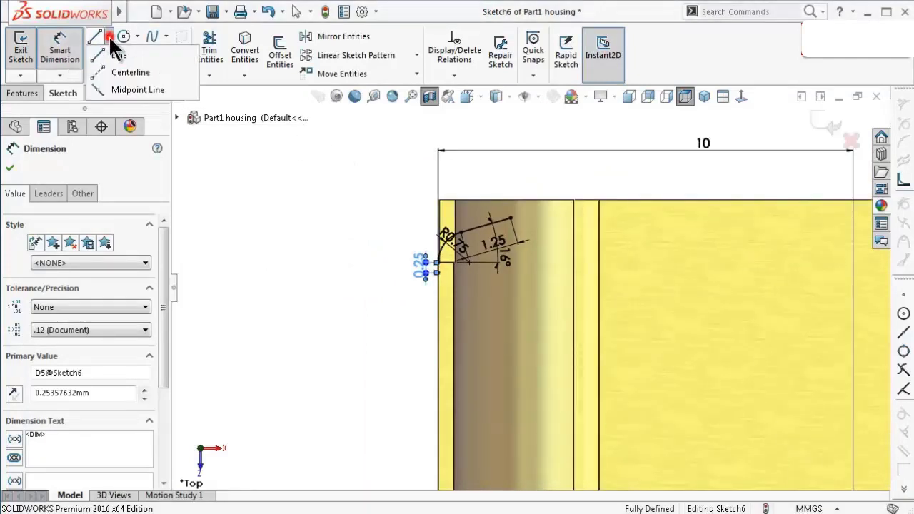
left_click(119, 68)
scroll(530, 286, "up", 3)
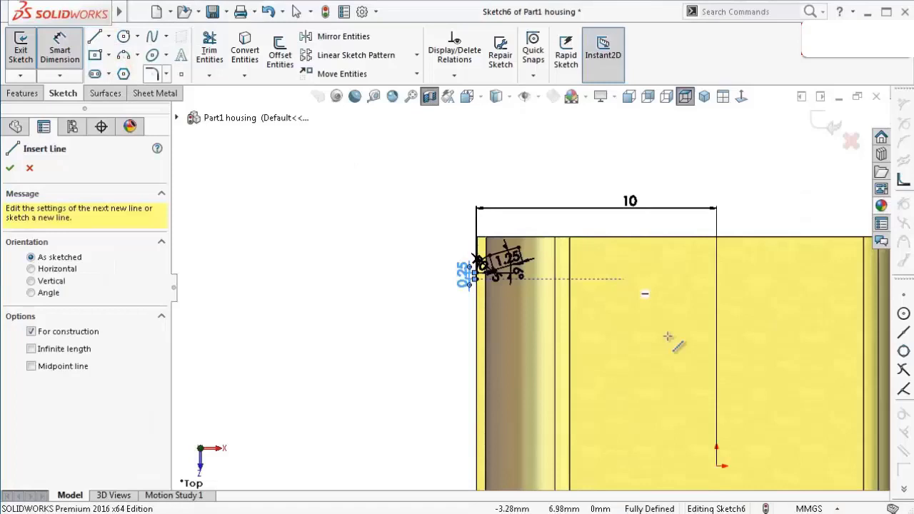
left_click(718, 468)
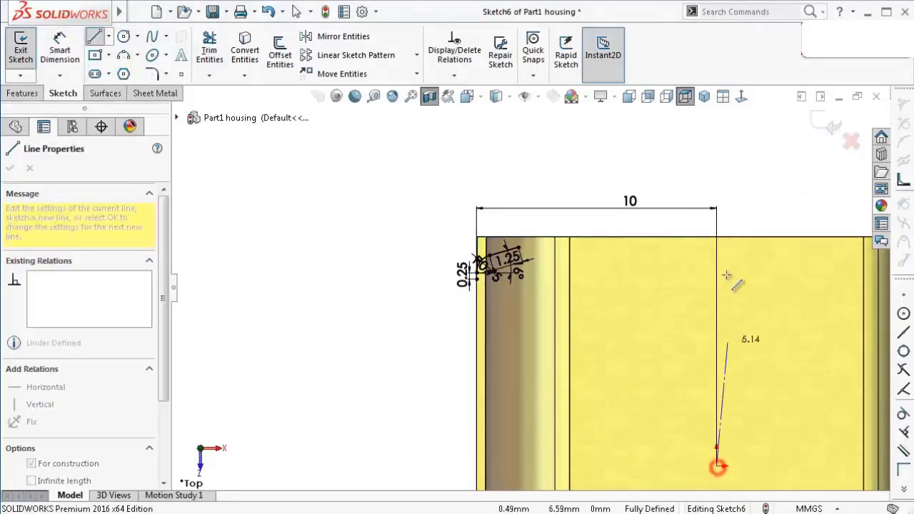
left_click(716, 236)
double_click(762, 199)
middle_click_drag(759, 198, 737, 295)
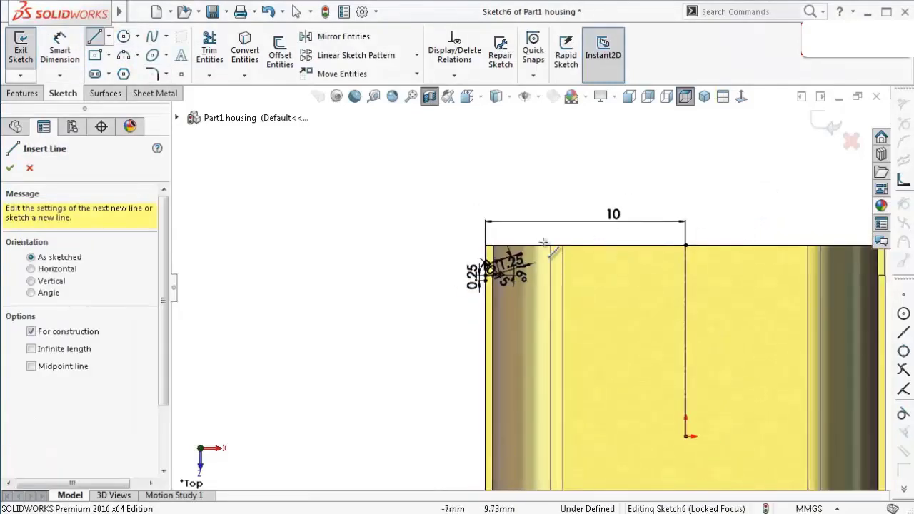
scroll(737, 295, "down", 1)
scroll(719, 306, "down", 1)
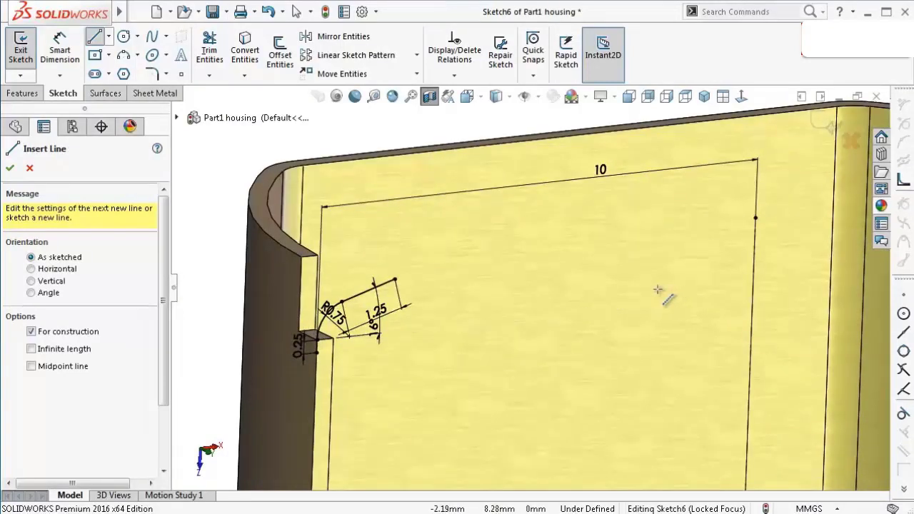
scroll(659, 290, "down", 1)
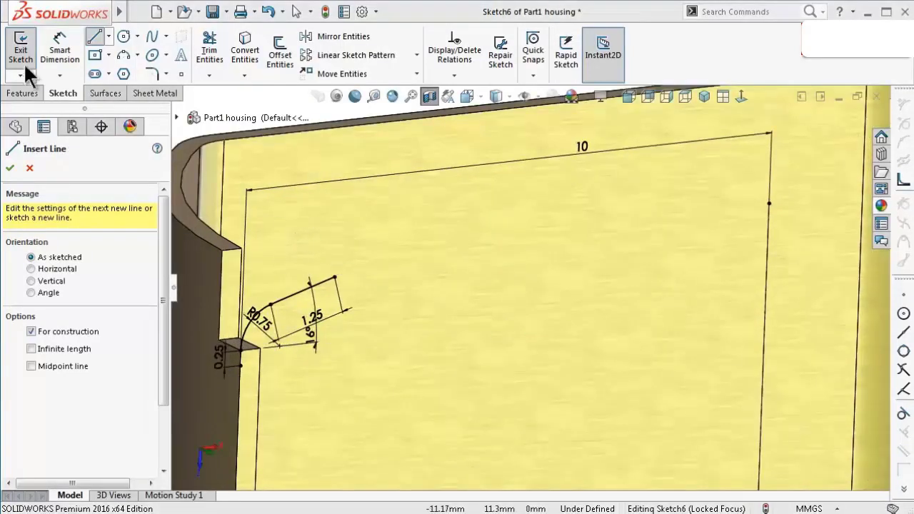
left_click(94, 92)
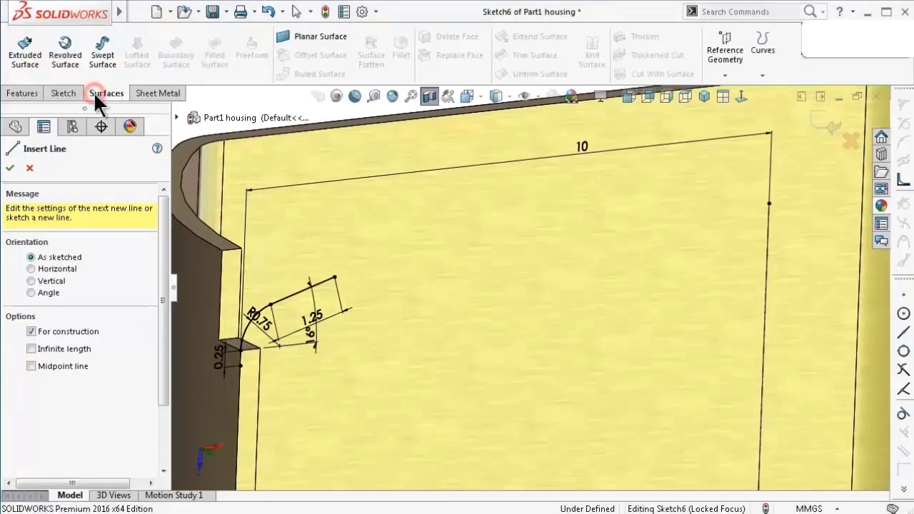
- Start a surface revolve of the tab sketch about Line8, set to Mid Plane at 30°
left_click(71, 60)
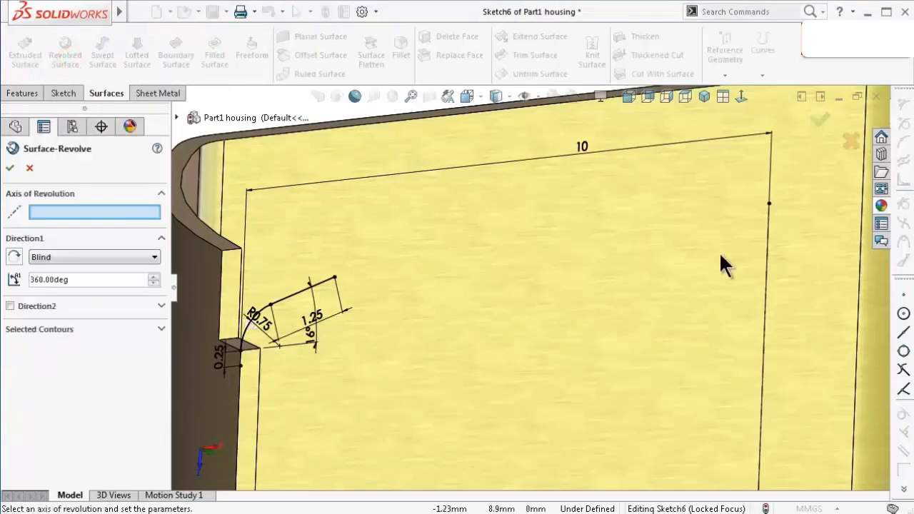
left_click(766, 261)
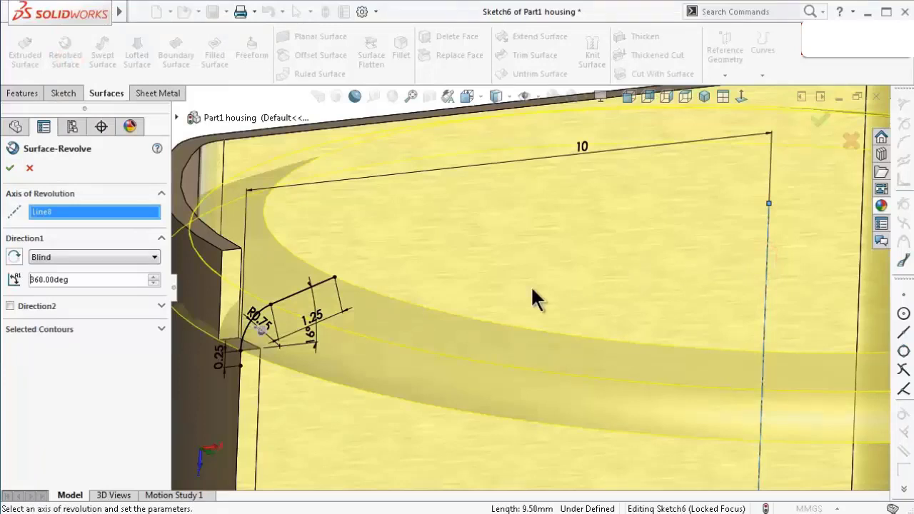
double_click(78, 279)
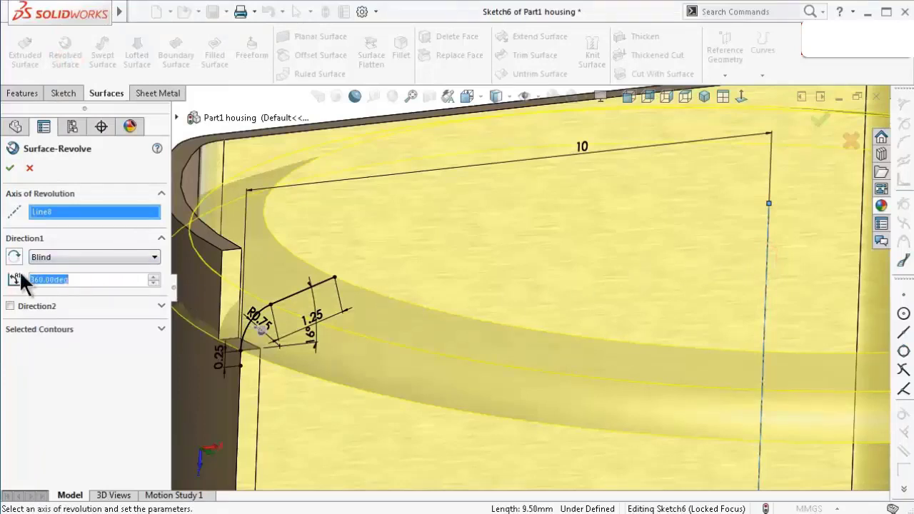
type("30")
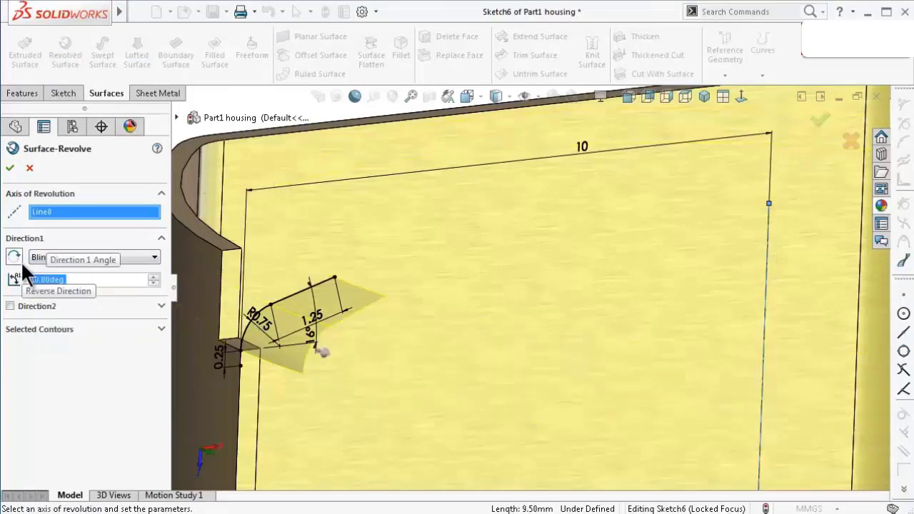
key("Return")
left_click(61, 259)
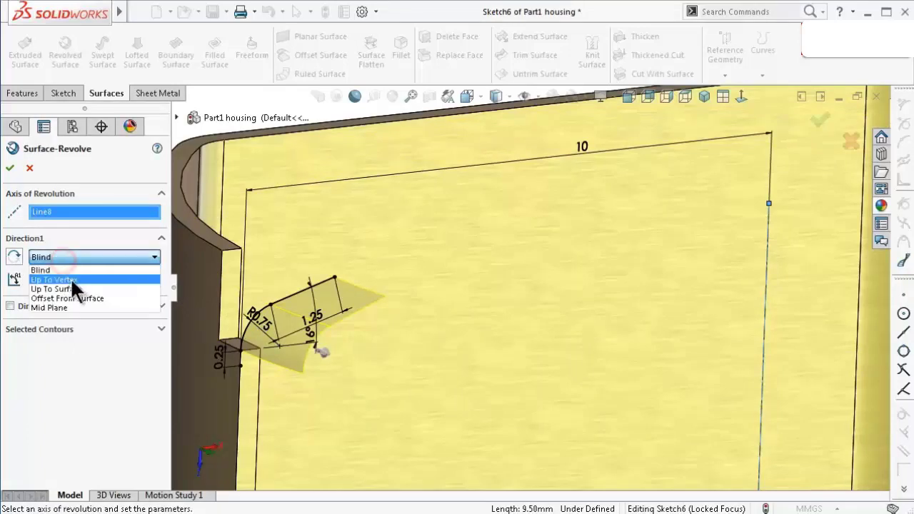
left_click(76, 307)
- Reduce the mid-plane revolve angle to 8.5° after inspecting the preview
middle_click_drag(333, 320, 365, 345)
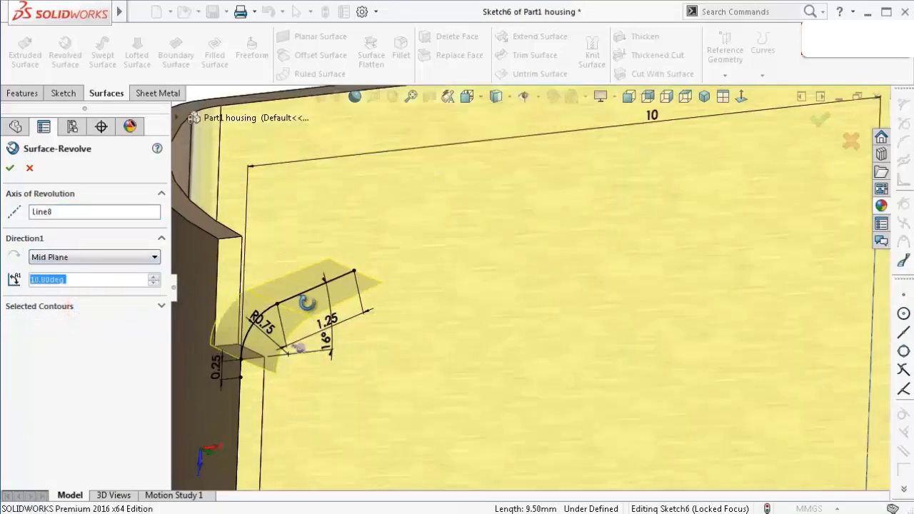
scroll(575, 323, "down", 3)
scroll(614, 321, "down", 3)
scroll(614, 321, "down", 3)
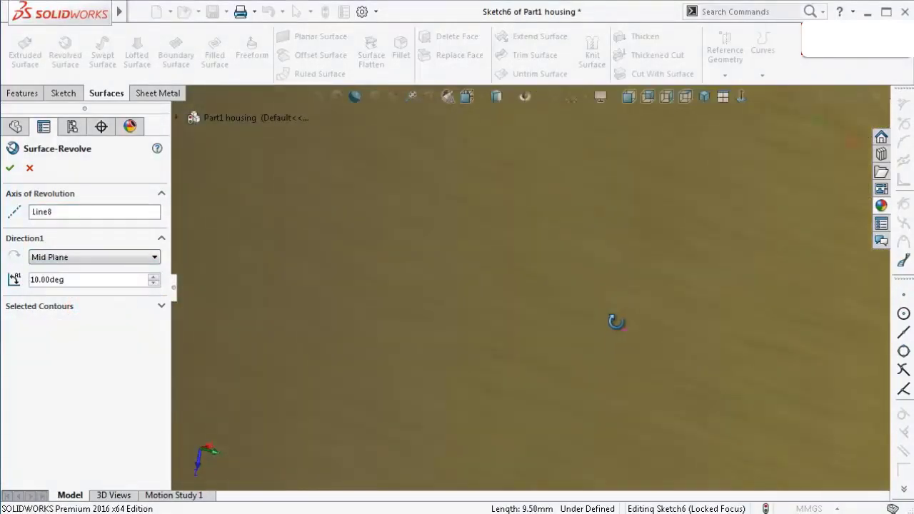
scroll(704, 338, "up", 4)
mouse_move(704, 338)
middle_mouse_down()
mouse_move(714, 317)
mouse_move(645, 285)
middle_mouse_up()
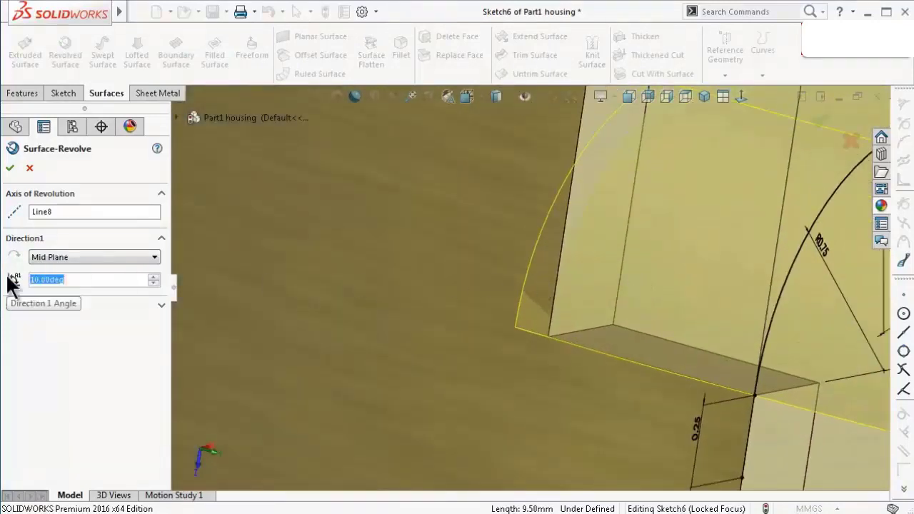
type("8.5")
key("Return")
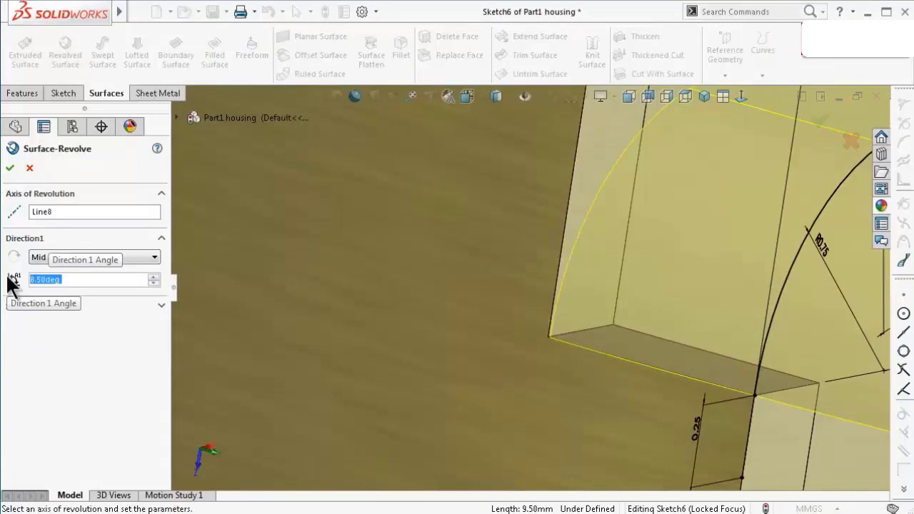
- Check the angle value and accept the 8.60° mid-plane revolved surface, Surface-Revolve1
mouse_move(591, 281)
middle_mouse_down()
mouse_move(627, 291)
mouse_move(602, 304)
mouse_move(562, 195)
mouse_move(532, 182)
middle_mouse_up()
scroll(626, 303, "down", 2)
scroll(634, 313, "down", 2)
scroll(532, 183, "down", 1)
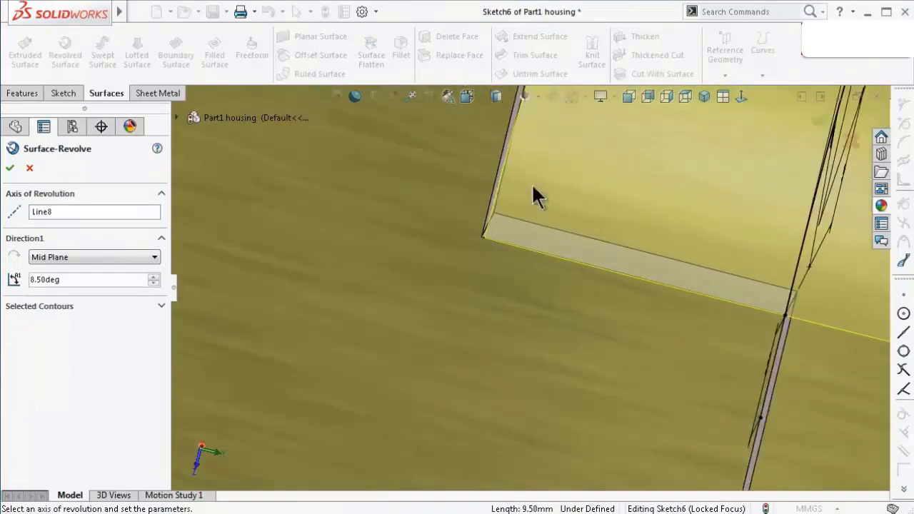
scroll(531, 183, "down", 1)
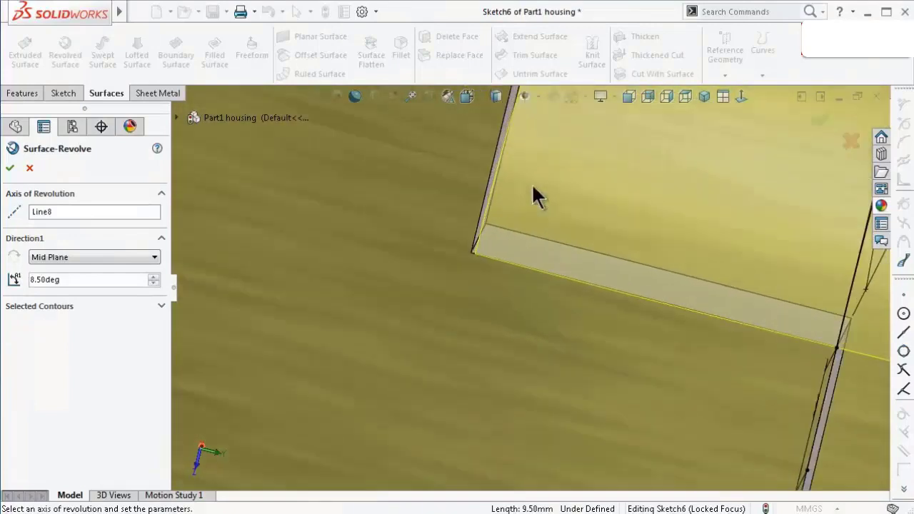
left_click(36, 277)
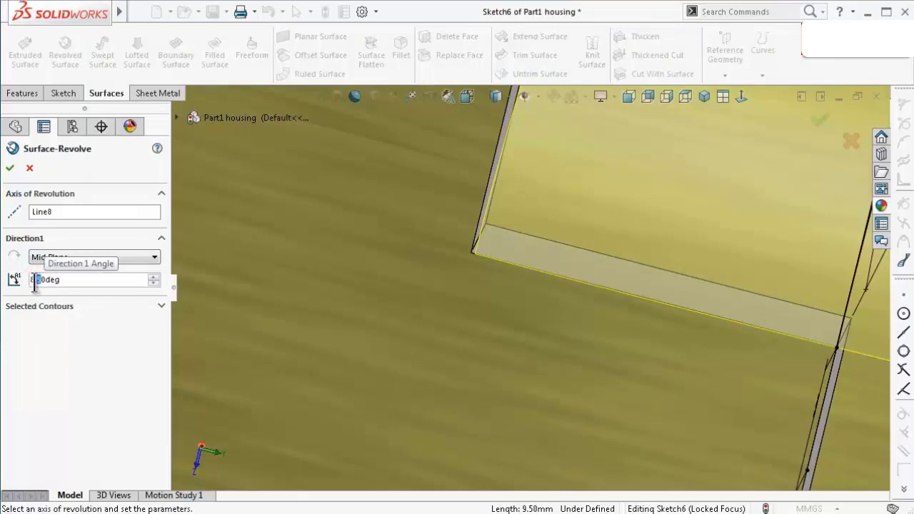
right_click(35, 280)
mouse_move(93, 294)
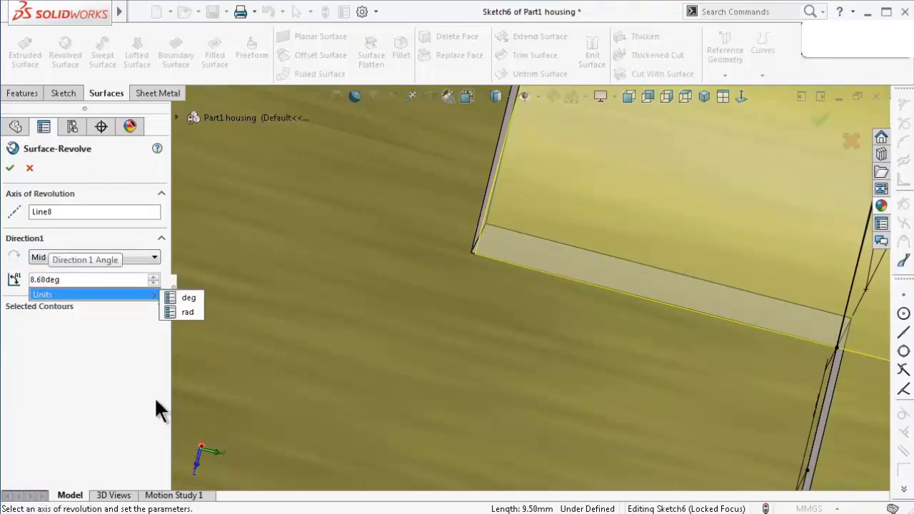
scroll(567, 243, "up", 2)
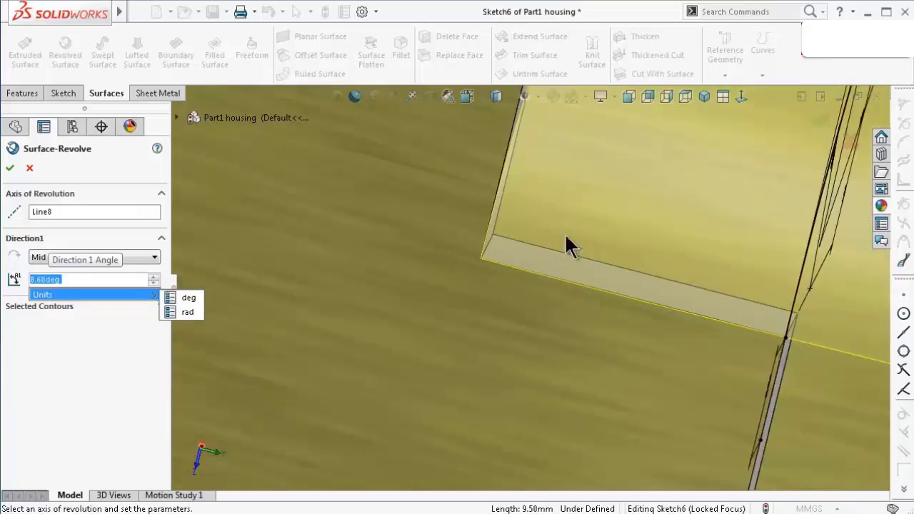
scroll(567, 240, "up", 2)
scroll(564, 214, "up", 2)
scroll(561, 205, "up", 1)
scroll(560, 205, "up", 1)
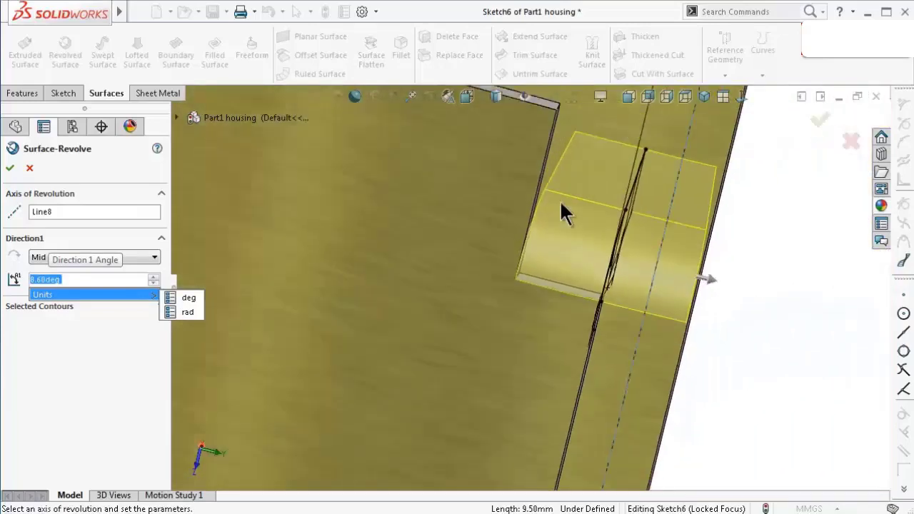
left_click(10, 169)
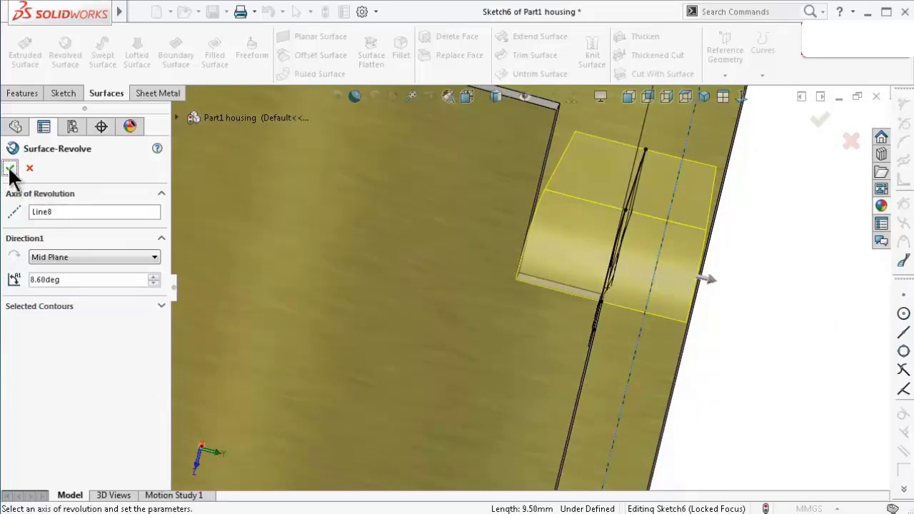
left_click(10, 170)
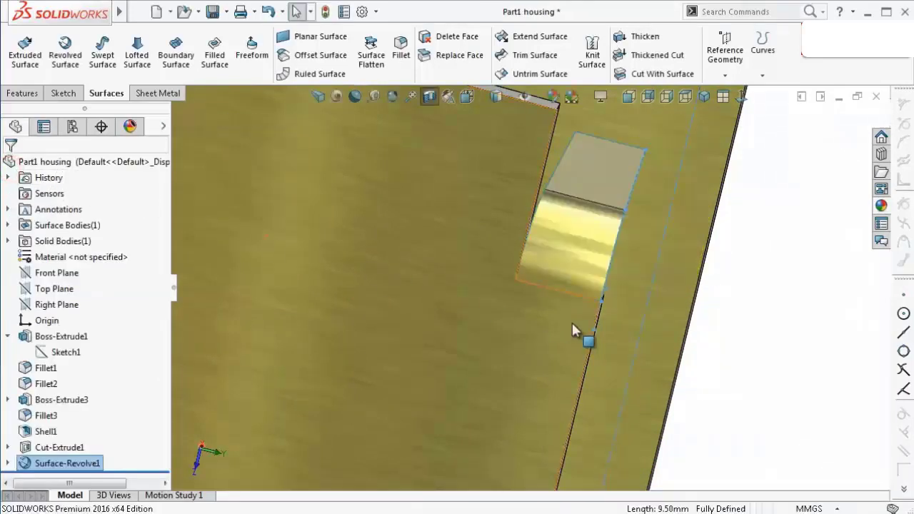
- Open the tab profile Sketch6 for editing
mouse_move(582, 325)
middle_mouse_down()
mouse_move(408, 267)
mouse_move(274, 264)
middle_mouse_up()
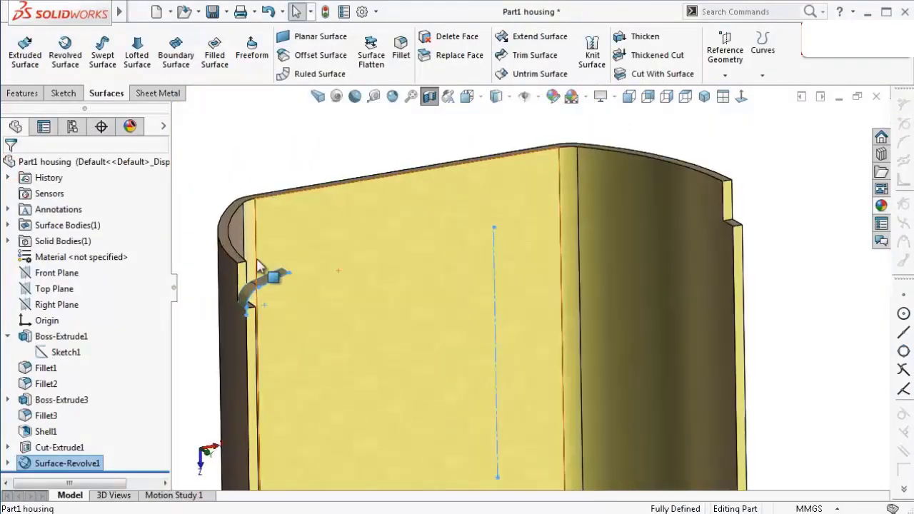
scroll(275, 265, "down", 5)
left_click(325, 281)
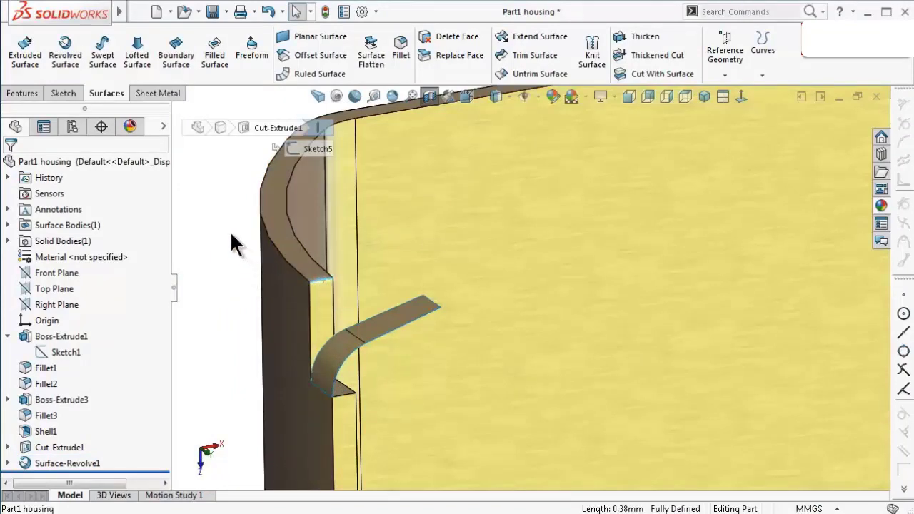
left_click(8, 462)
left_click(63, 465)
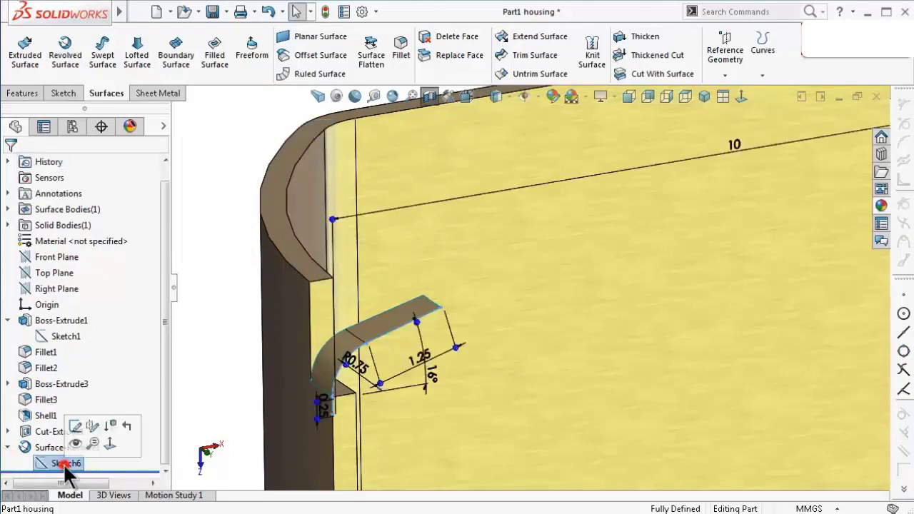
left_click(77, 427)
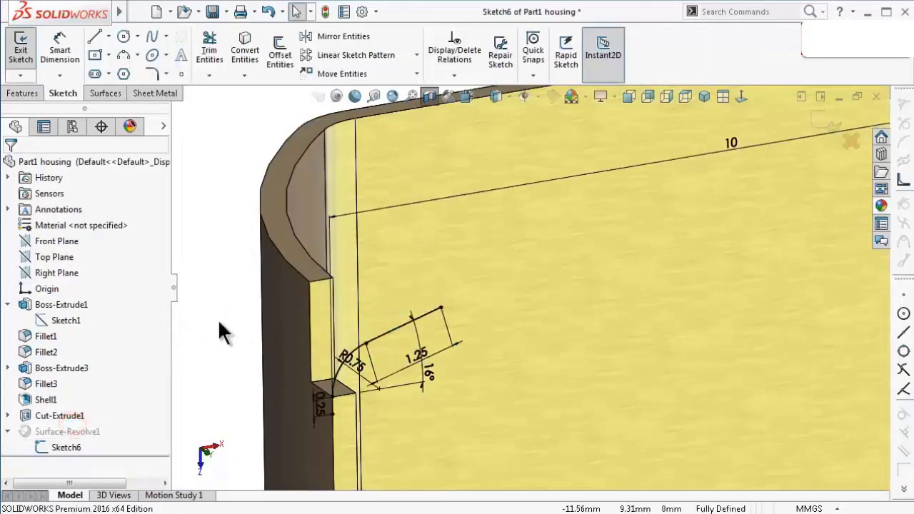
- Merge the R0.75 arc and 1.25 mm line into one fit spline and exit the sketch
left_click(343, 378)
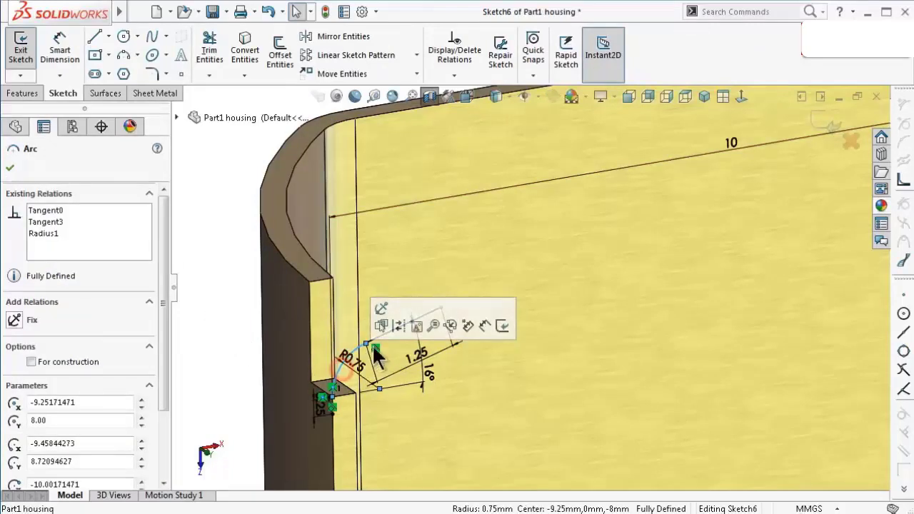
left_click(385, 333, "ctrl")
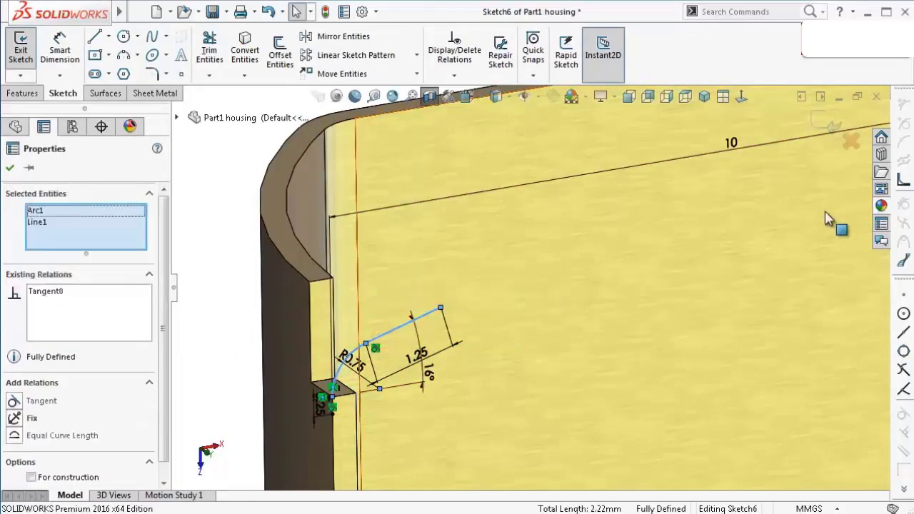
left_click(904, 180)
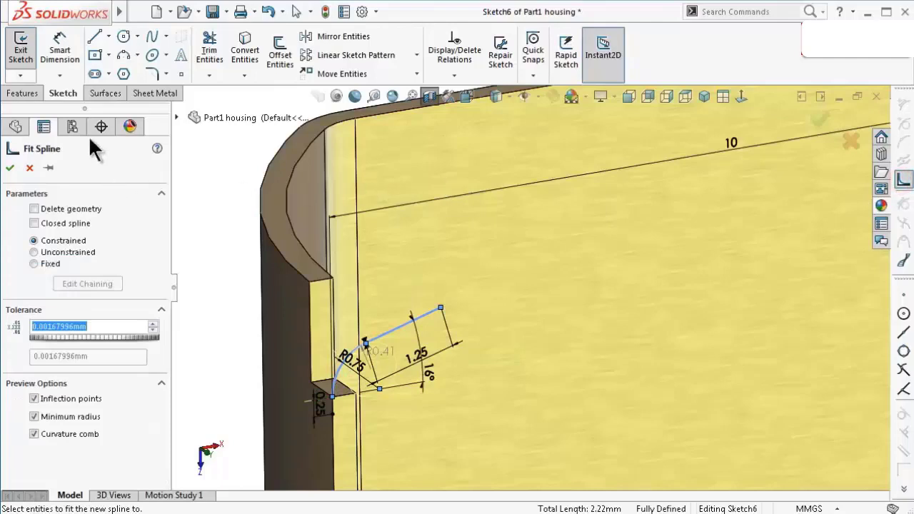
left_click(10, 167)
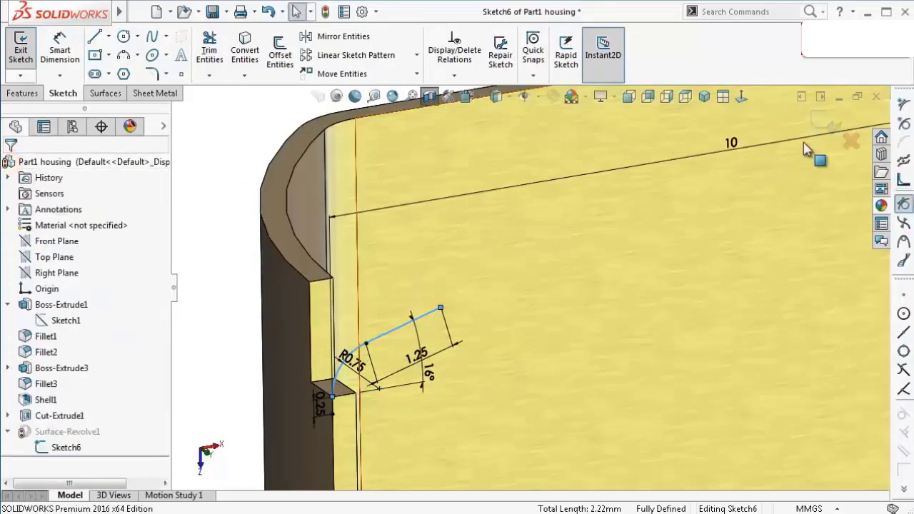
left_click(819, 123)
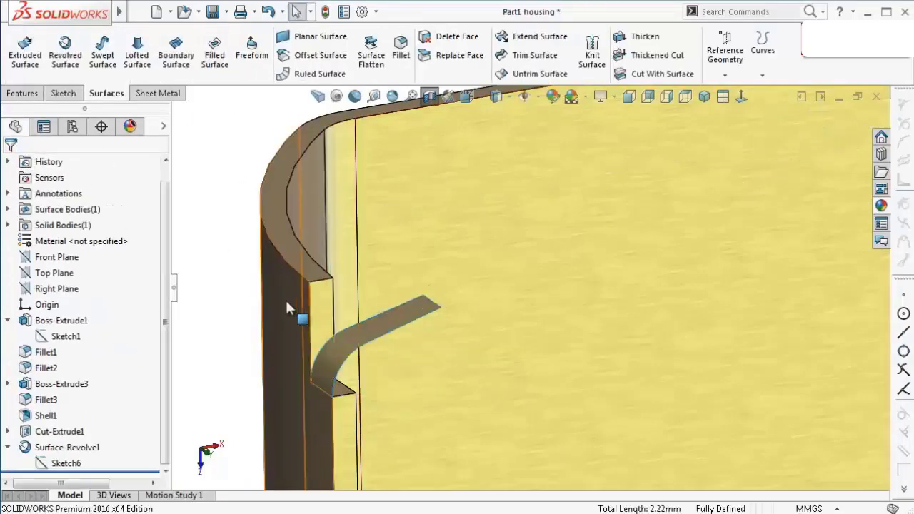
mouse_move(255, 296)
middle_mouse_down()
mouse_move(276, 287)
mouse_move(279, 254)
middle_mouse_up()
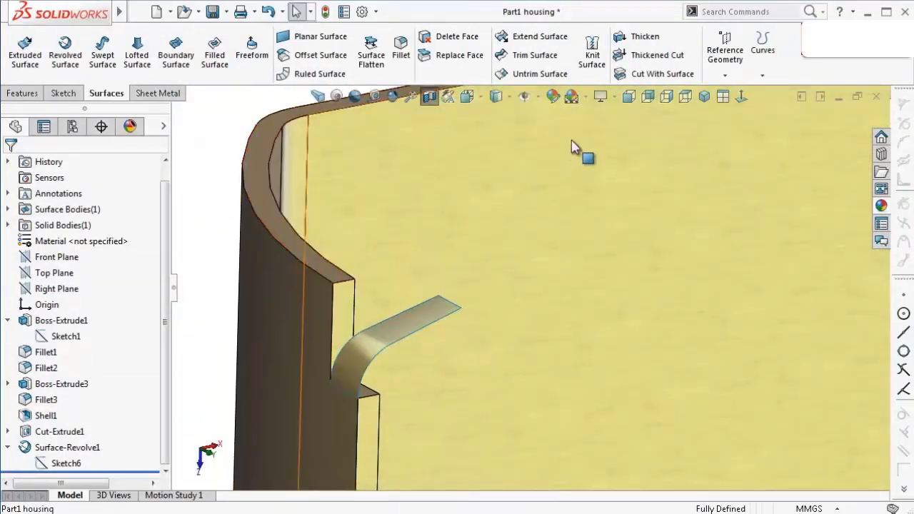
- Thicken Surface-Revolve1 by 0.38 mm, merged into the housing wall as a solid tab
left_click(639, 37)
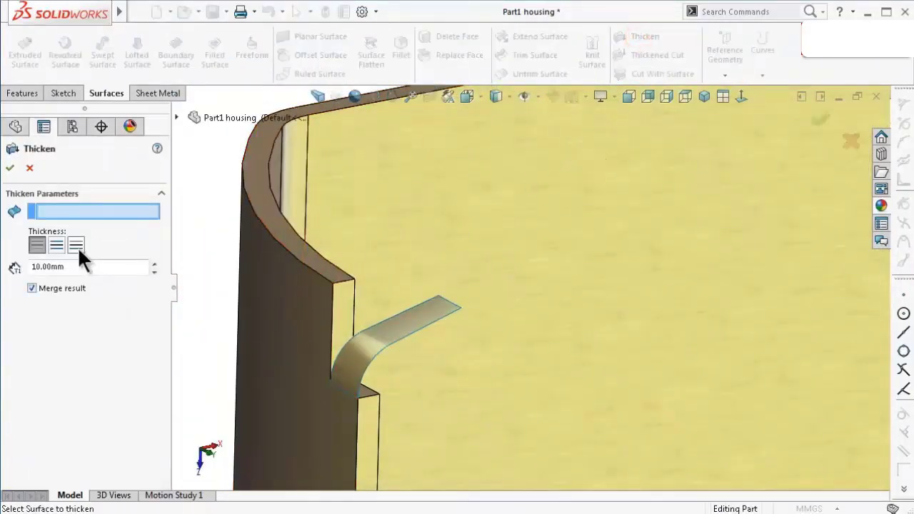
left_click(398, 338)
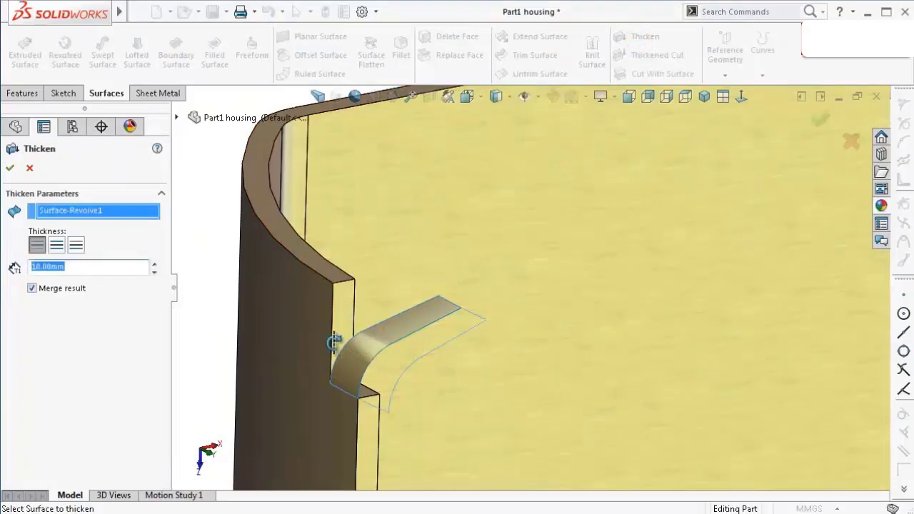
middle_click_drag(327, 345, 377, 351)
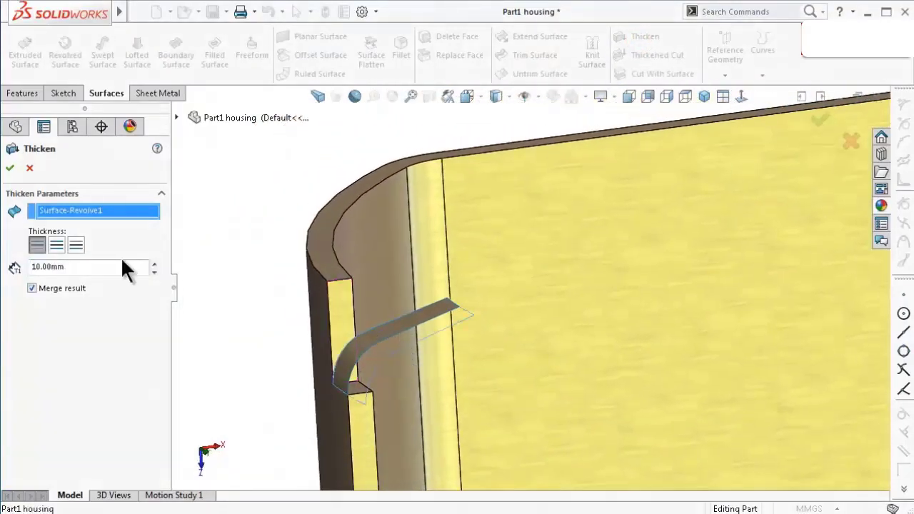
double_click(75, 265)
type("3")
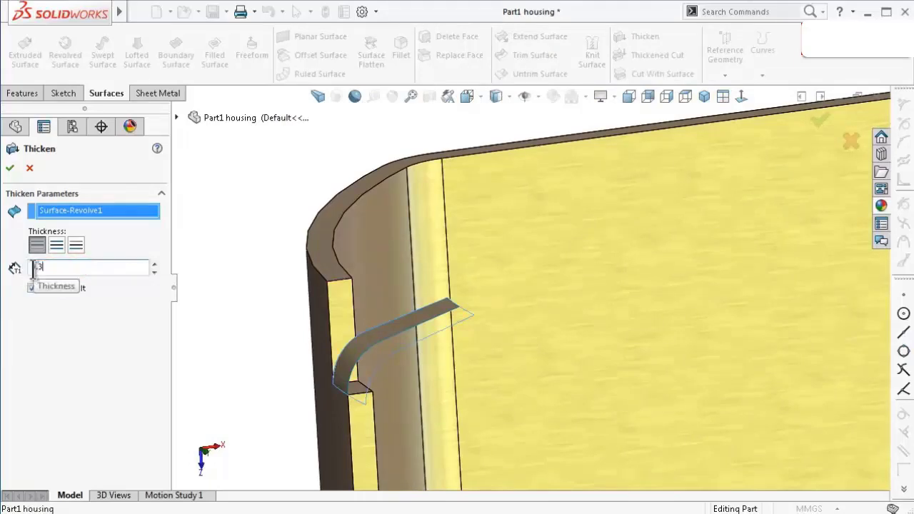
type("8")
key("Return")
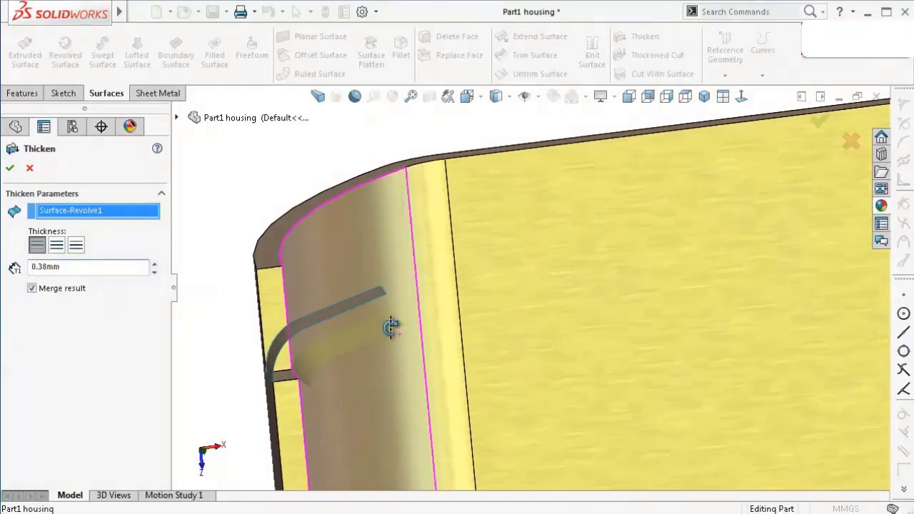
middle_click_drag(396, 335, 373, 322)
scroll(373, 322, "down", 3)
scroll(312, 347, "down", 3)
mouse_move(304, 355)
middle_mouse_down()
mouse_move(388, 379)
mouse_move(370, 364)
mouse_move(350, 375)
mouse_move(351, 419)
mouse_move(364, 445)
mouse_move(372, 395)
mouse_move(478, 334)
middle_mouse_up()
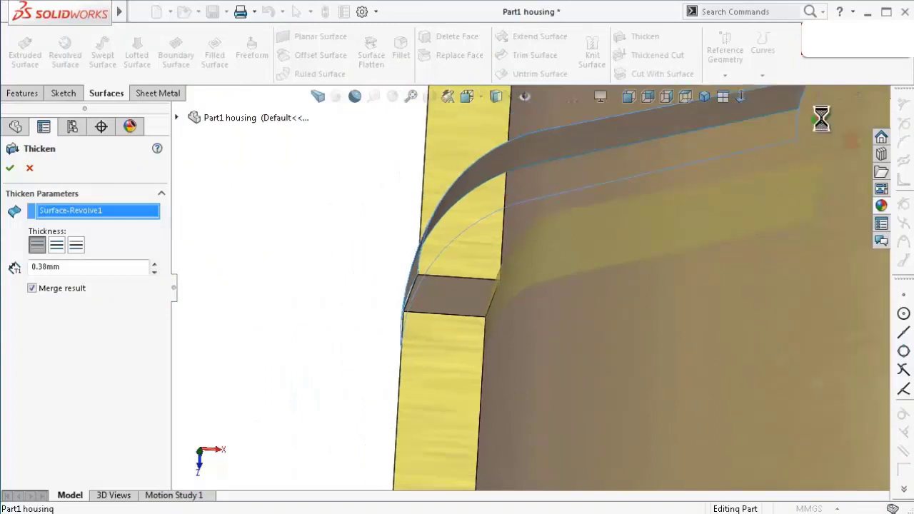
mouse_move(821, 117)
middle_mouse_down()
mouse_move(714, 312)
mouse_move(698, 291)
mouse_move(638, 320)
mouse_move(638, 355)
middle_mouse_up()
scroll(699, 292, "up", 5)
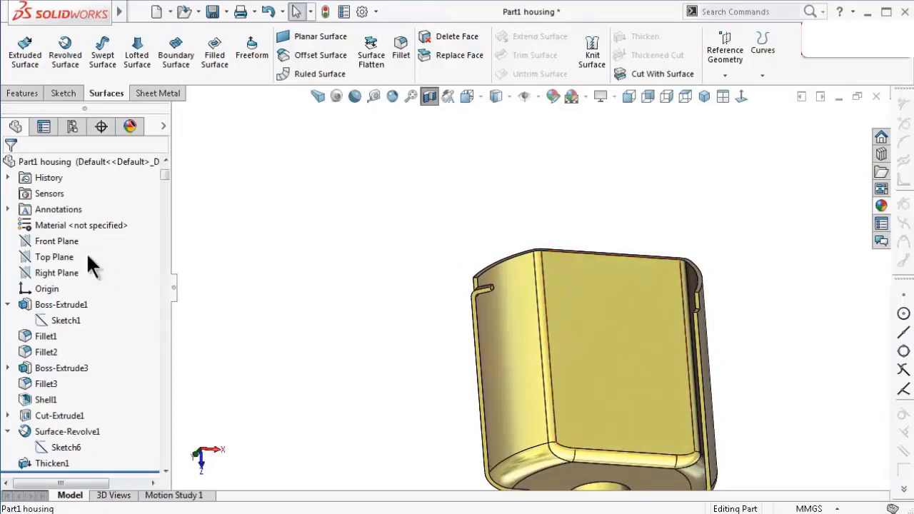
- Mirror Thicken1 across the Right Plane as a geometry pattern to create Mirror2
left_click(54, 273)
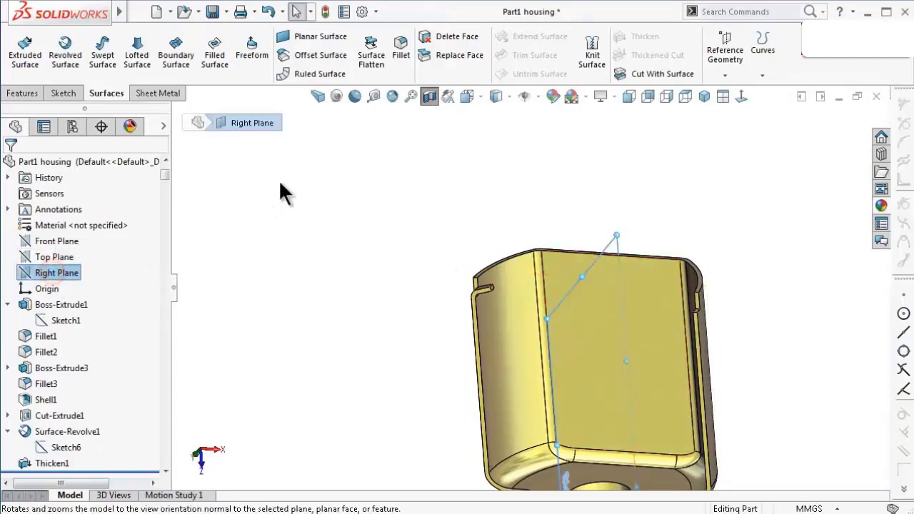
left_click(25, 93)
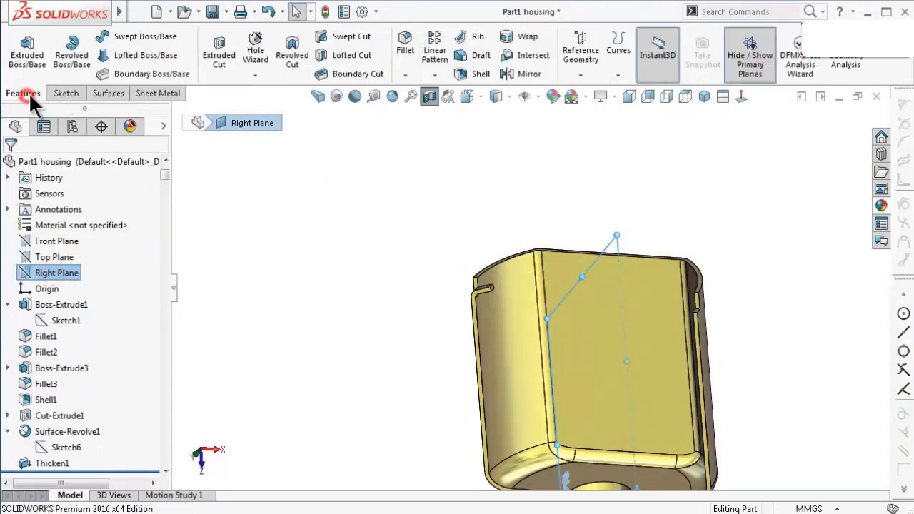
left_click(522, 73)
middle_click_drag(560, 280, 557, 369)
scroll(461, 357, "down", 3)
left_click(386, 312)
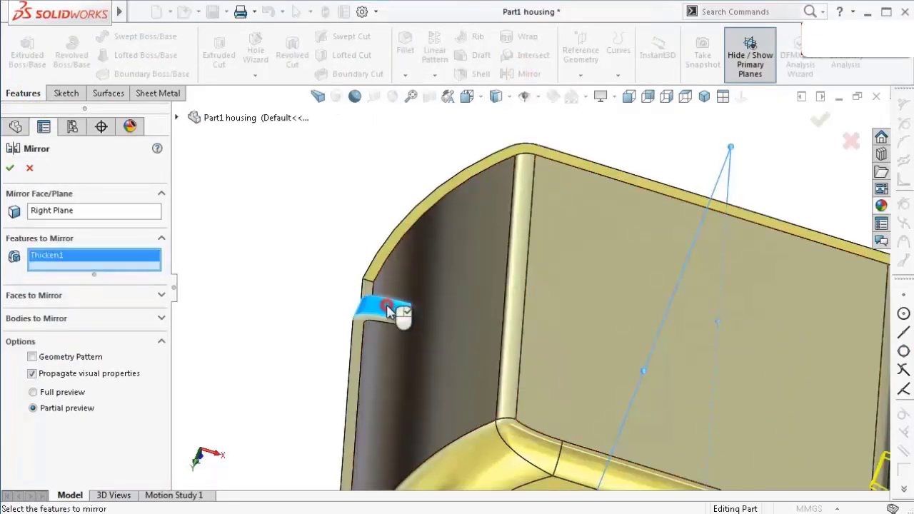
scroll(402, 316, "up", 2)
scroll(450, 322, "up", 2)
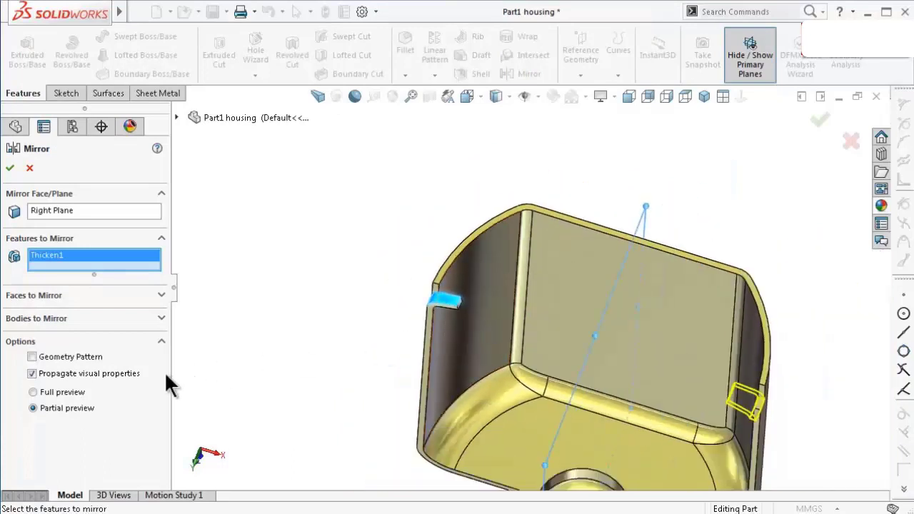
left_click(10, 168)
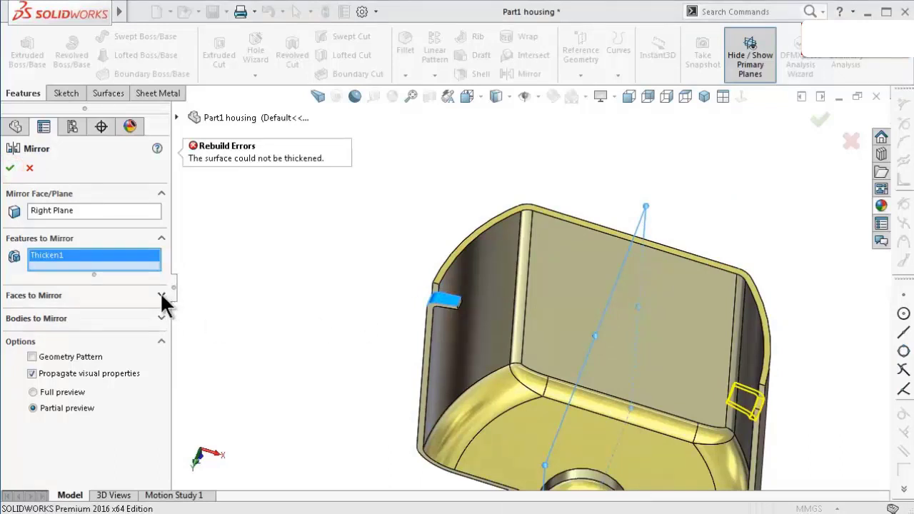
left_click(89, 355)
left_click(10, 168)
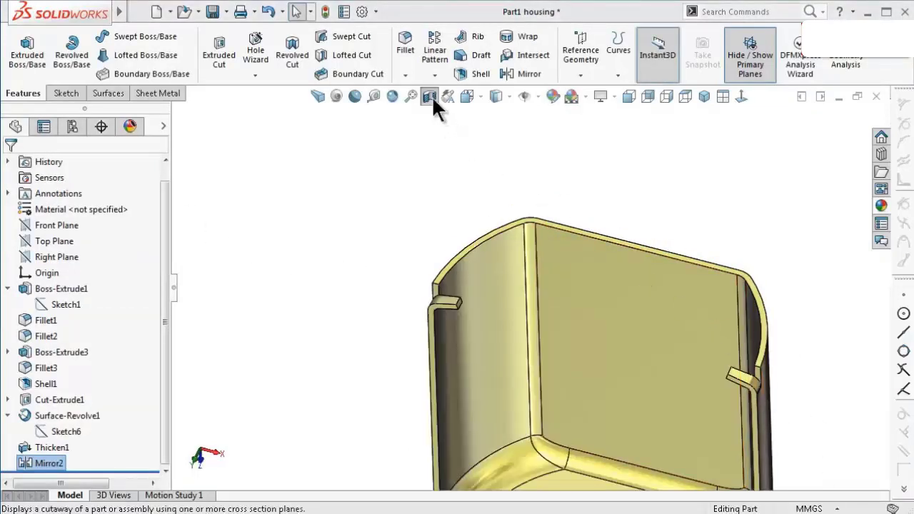
mouse_move(543, 214)
middle_mouse_down()
mouse_move(693, 418)
mouse_move(704, 419)
mouse_move(704, 373)
mouse_move(707, 385)
middle_mouse_up()
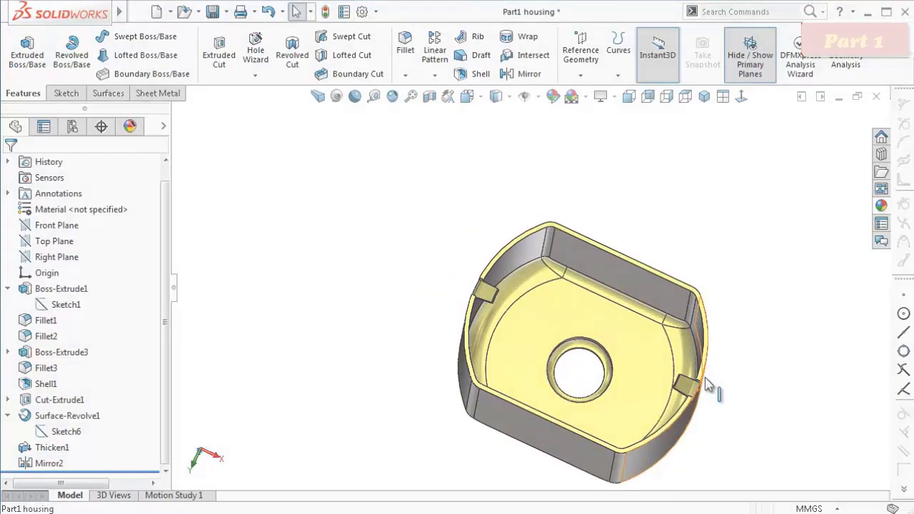